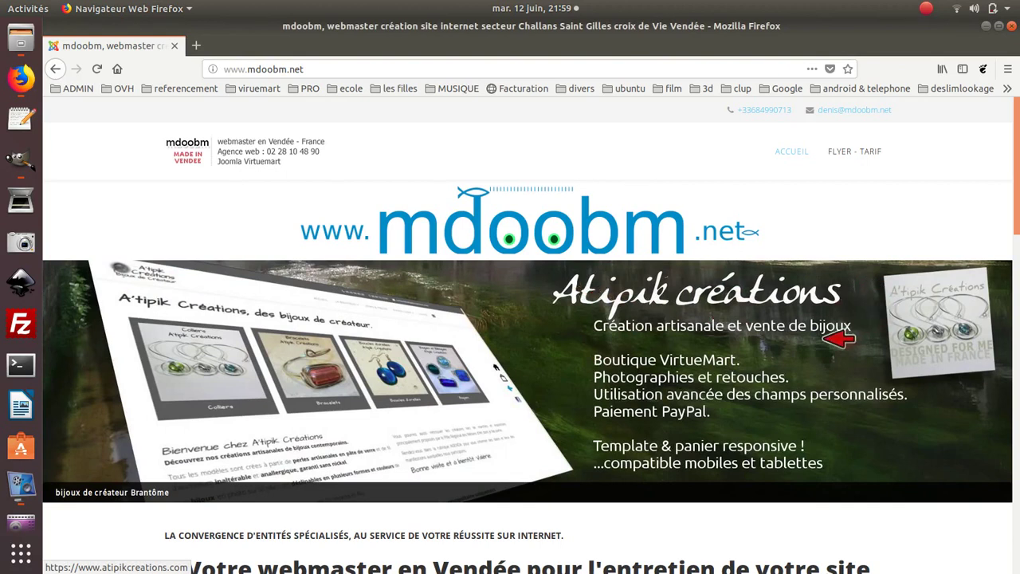
Open the file alliance-diaporama-accueil.xcf from the tuto folder in GIMP
left_click(986, 26)
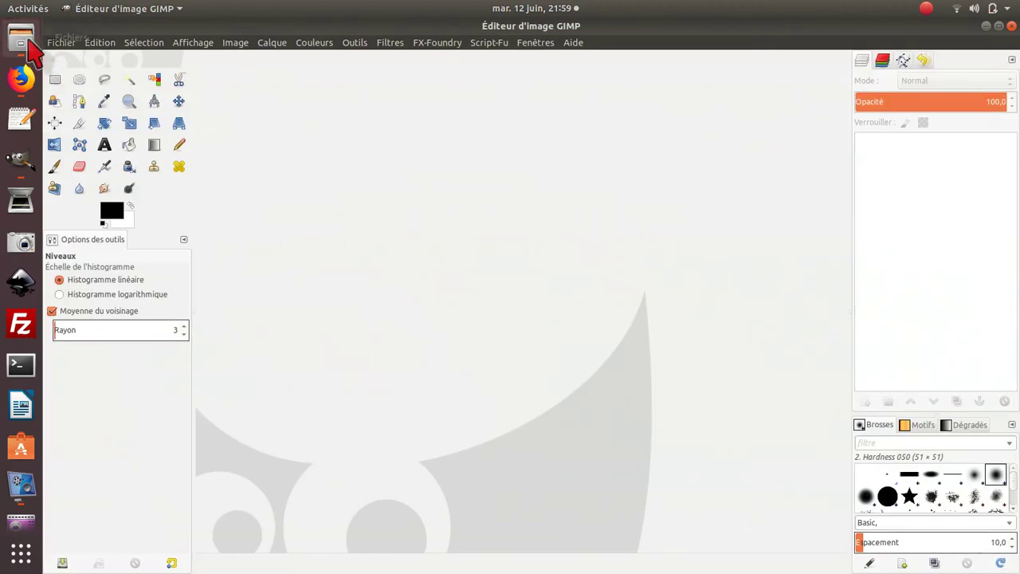
key("super")
left_click(747, 236)
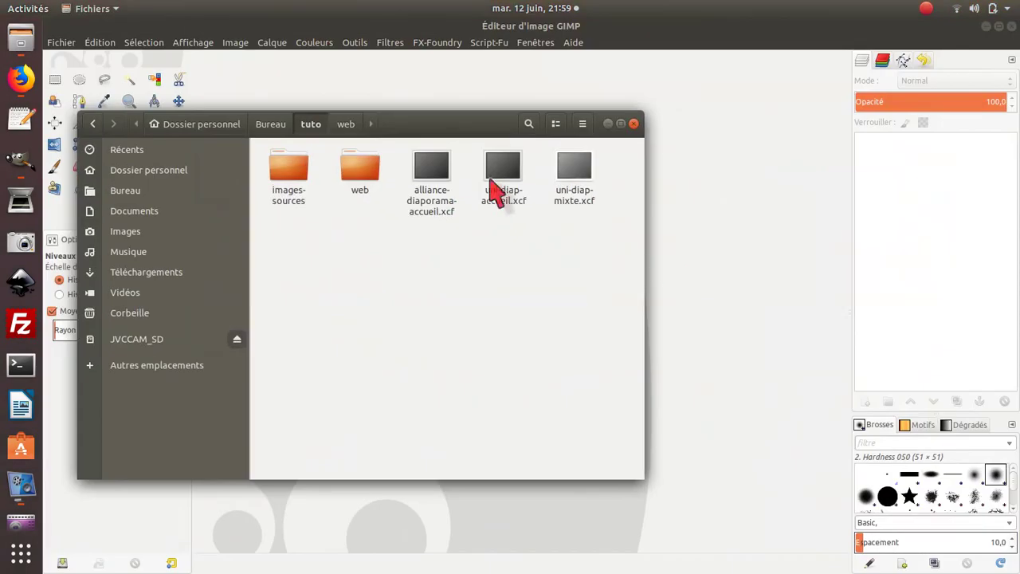
double_click(433, 169)
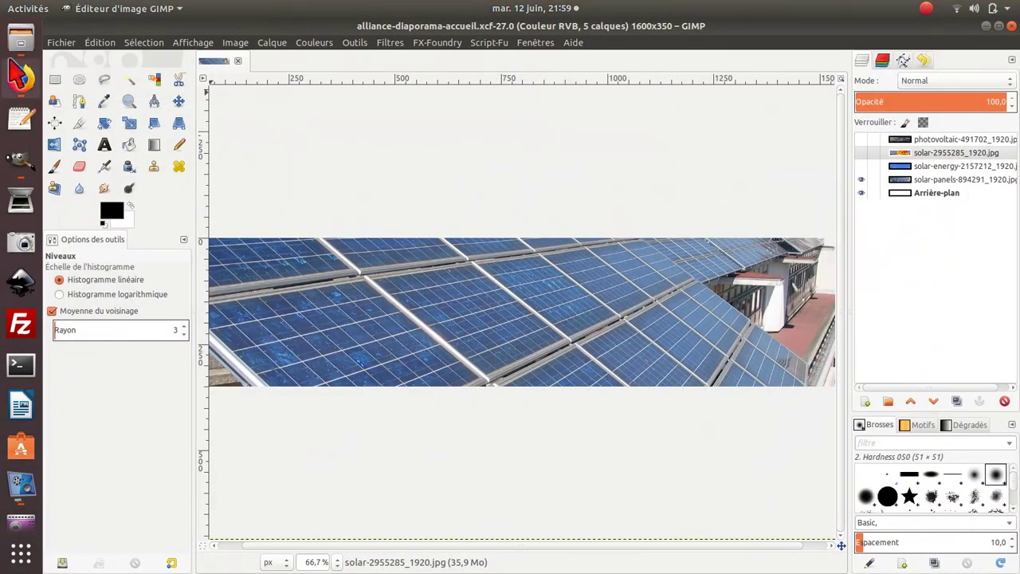
Add IMG_20160703_121629.jpg from the images-sources folder to the banner image as a new top layer
mouse_move(2, 1)
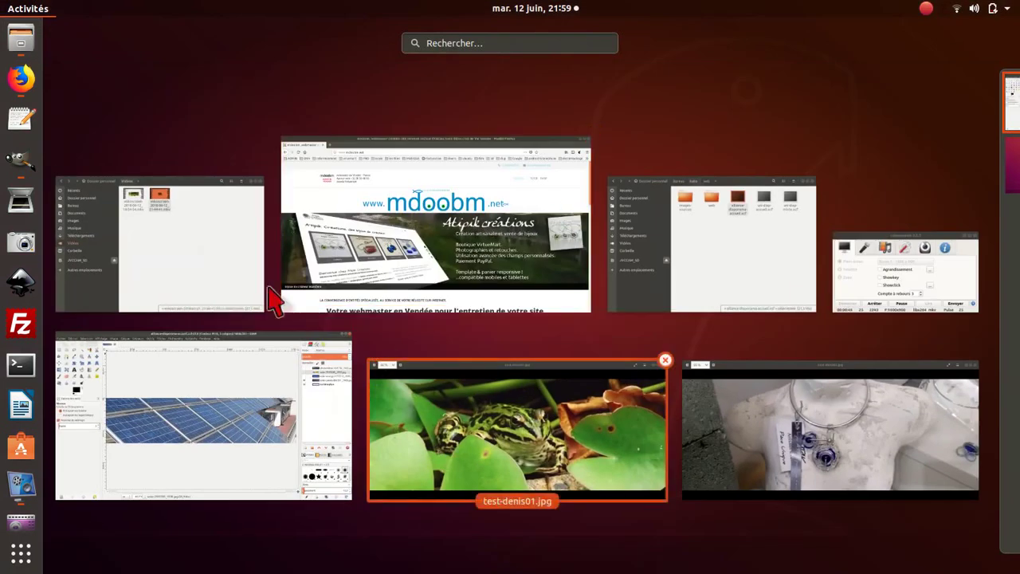
left_click(741, 255)
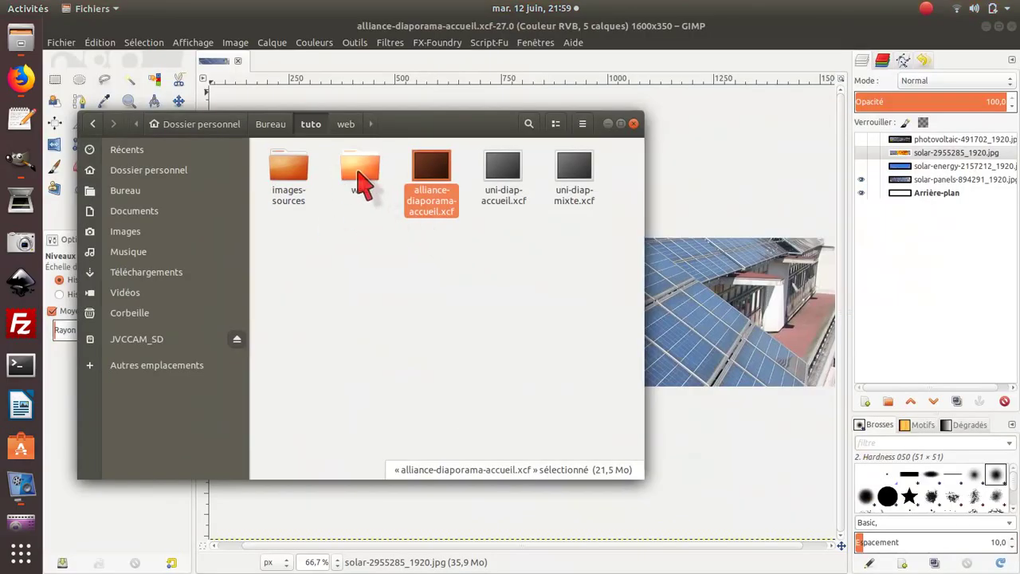
double_click(291, 177)
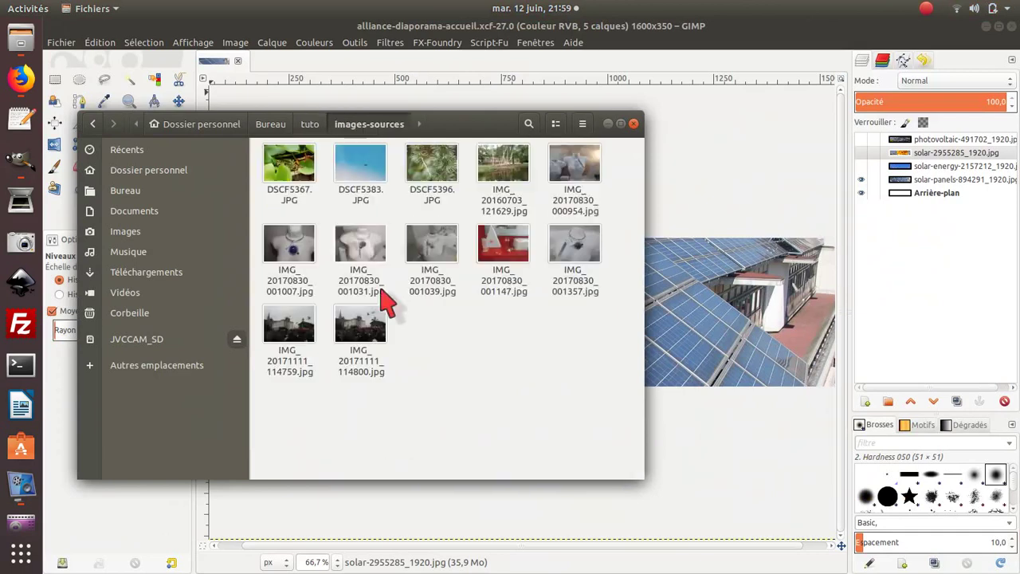
left_click(488, 169)
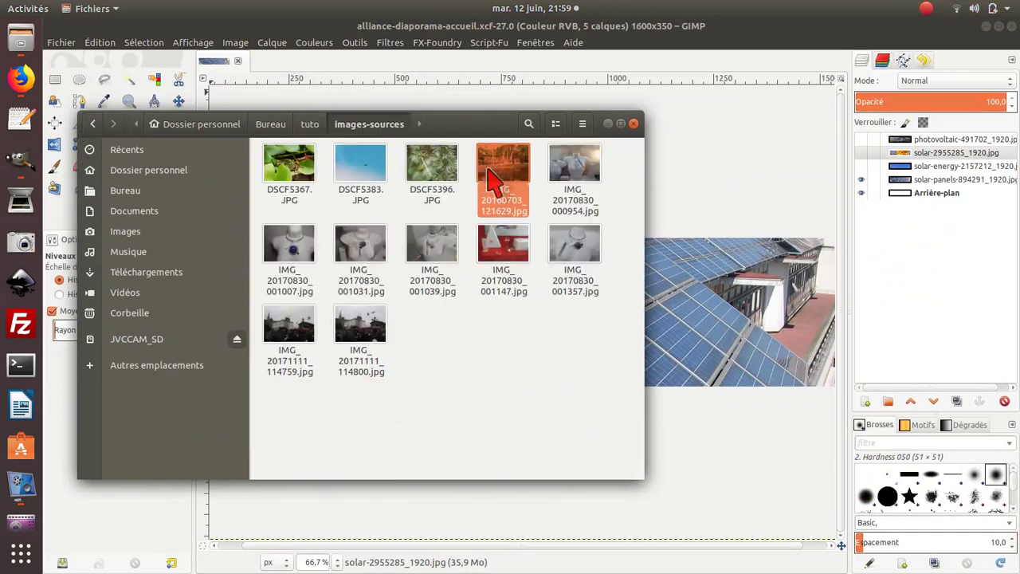
left_click_drag(484, 154, 940, 140)
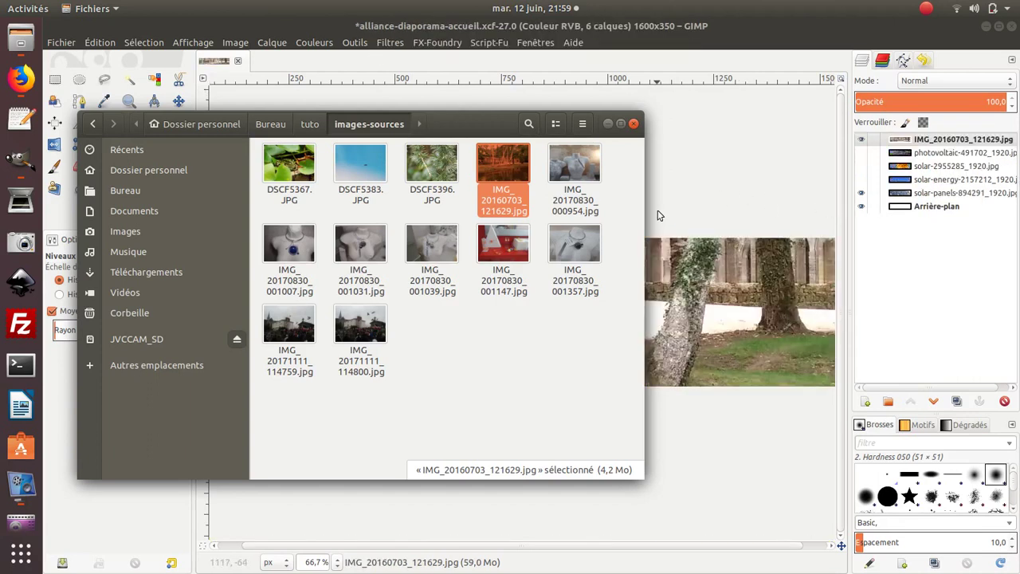
Scale the IMG_20160703_121629.jpg layer down proportionally to about 1915 x 1436 px, keeping it larger than the banner
left_click(706, 31)
key("minus")
key("minus")
key("minus")
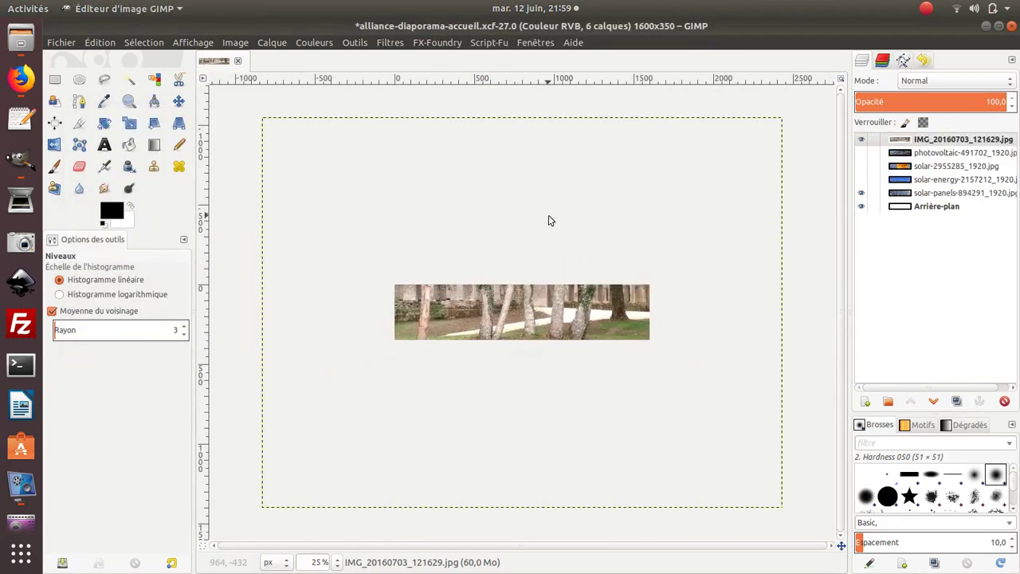
left_click(131, 126)
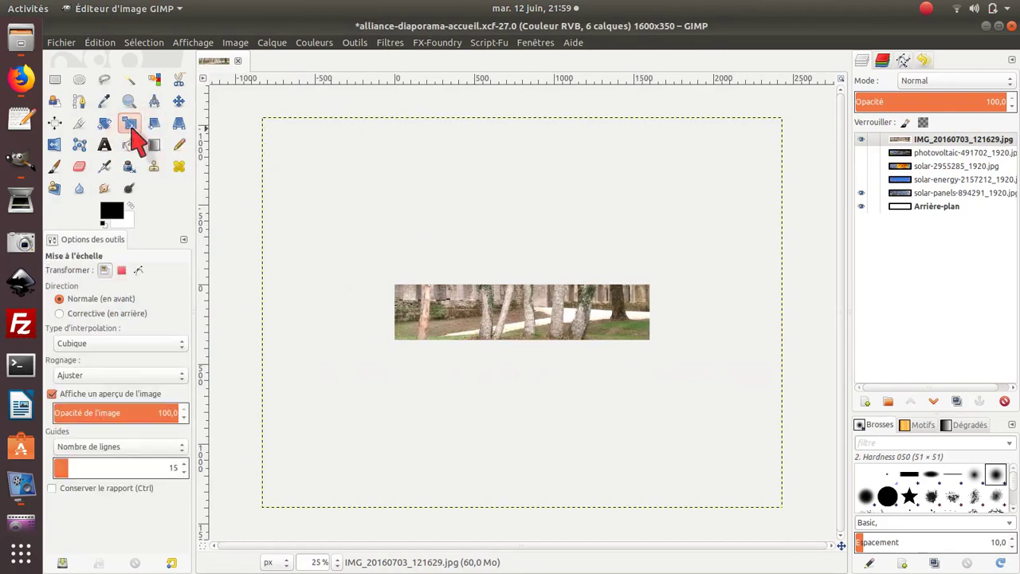
left_click(285, 143)
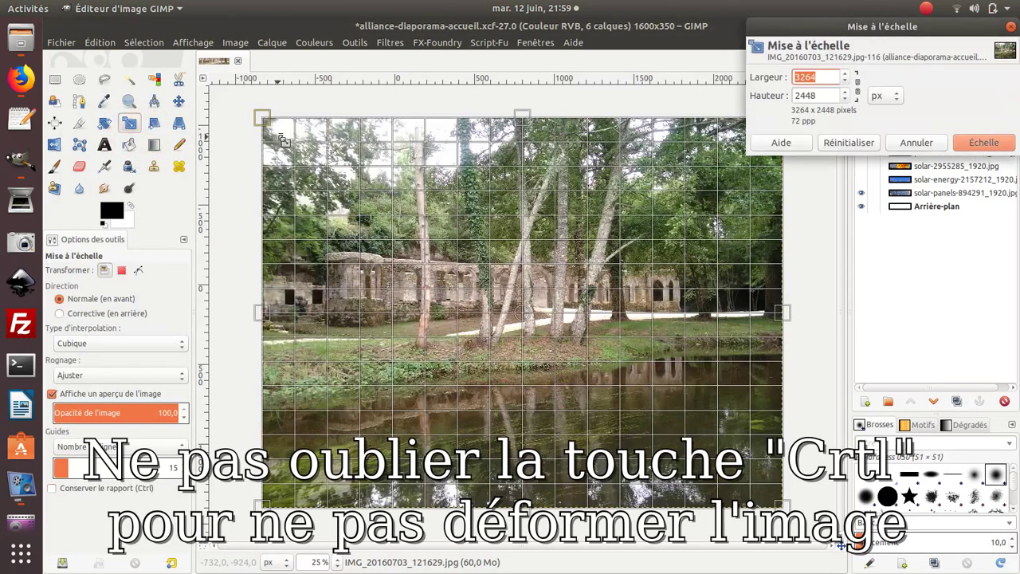
key("ctrl")
mouse_move(382, 222)
left_mouse_down()
mouse_move(411, 235)
mouse_move(376, 210)
left_mouse_up()
left_click_drag(721, 437, 675, 424)
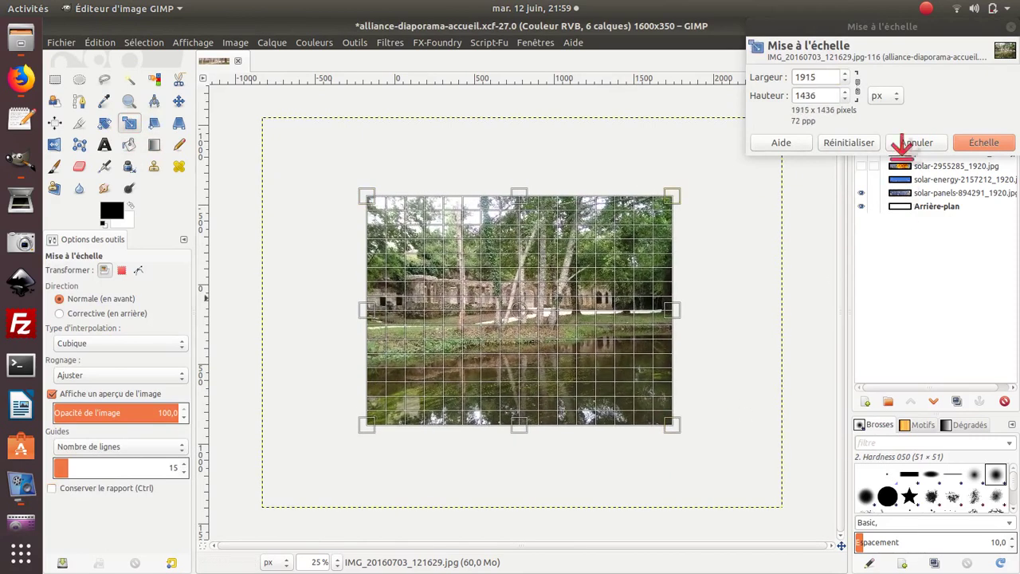
left_click(983, 142)
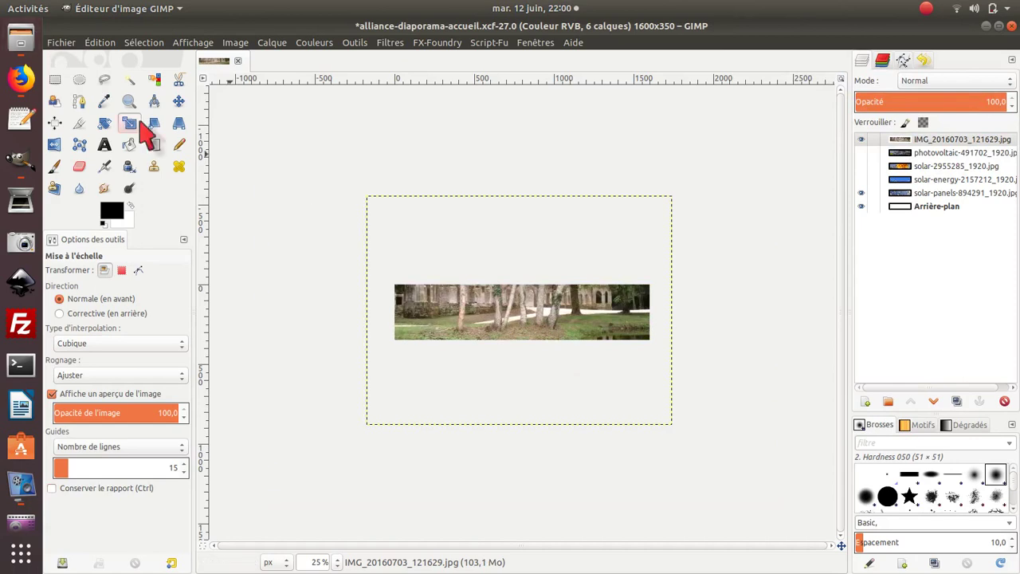
Move the photo layer down and slightly right so the stone ruins fill the banner area
scroll(337, 261, "up", 1, "ctrl")
scroll(338, 260, "up", 1, "ctrl")
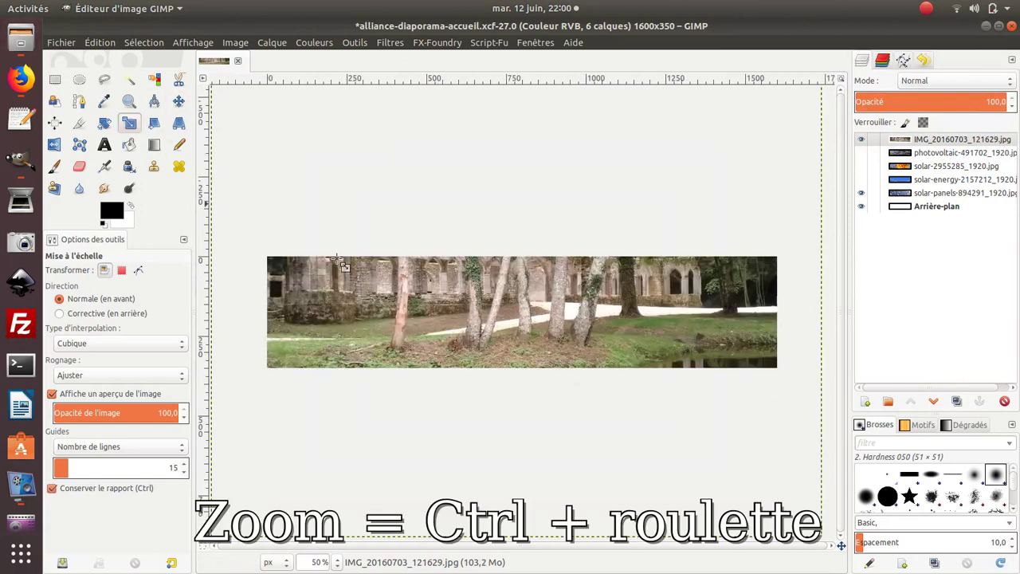
left_click(179, 102)
left_click_drag(517, 331, 534, 351)
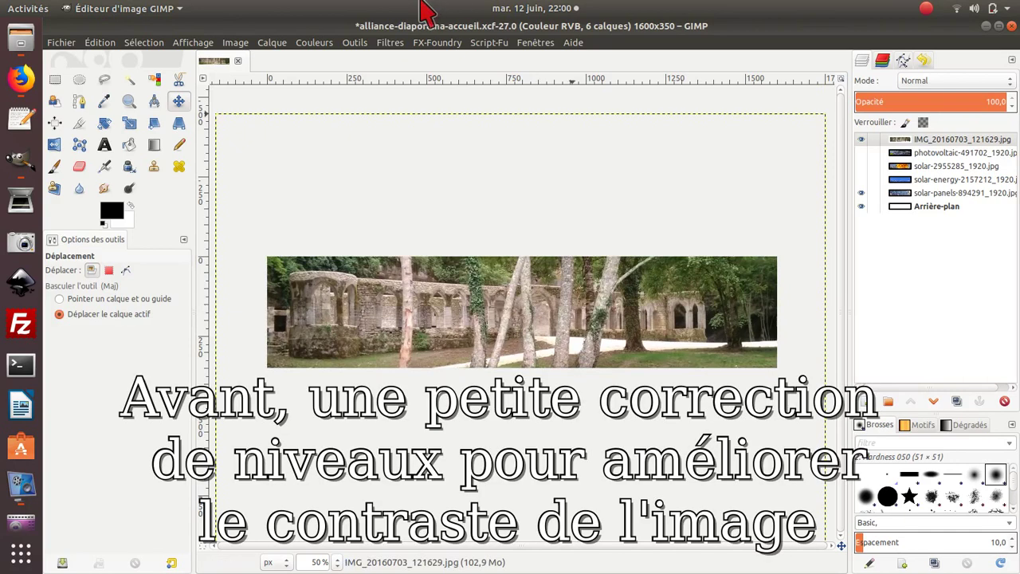
Correct the photo layer's contrast with Levels, setting the input black point to 28 and the gamma to 0,94
left_click(325, 43)
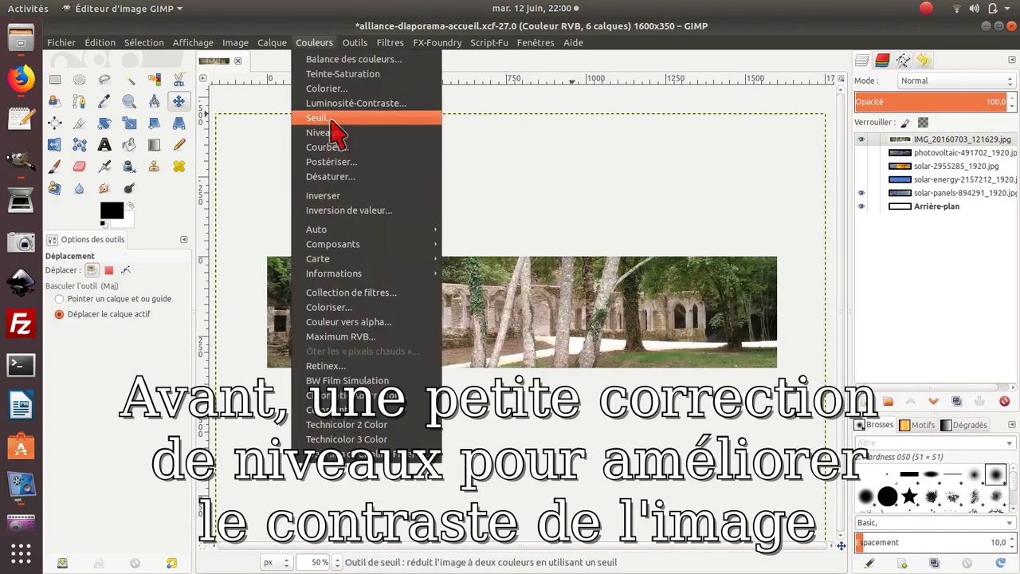
left_click(329, 133)
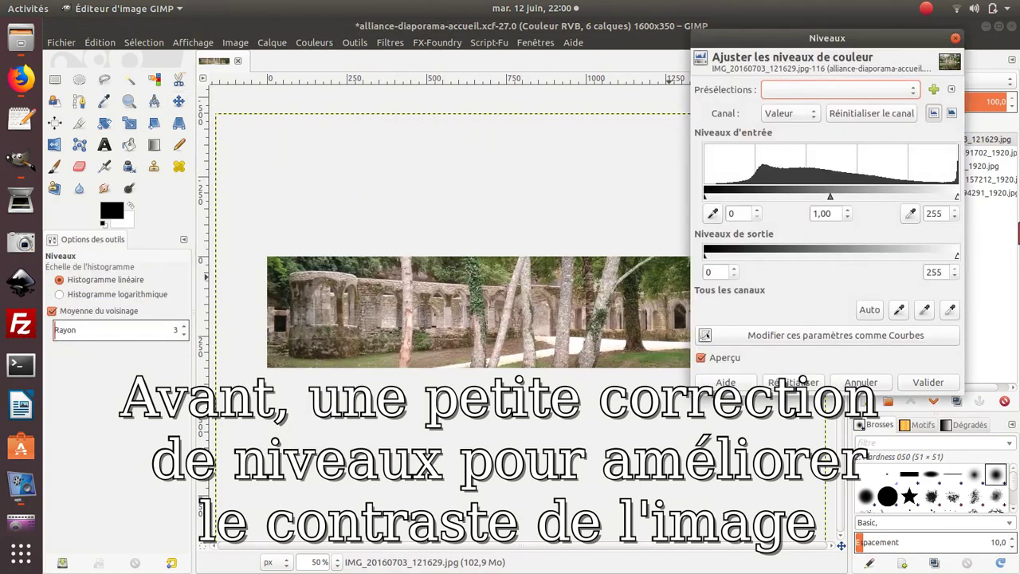
left_click_drag(706, 200, 733, 202)
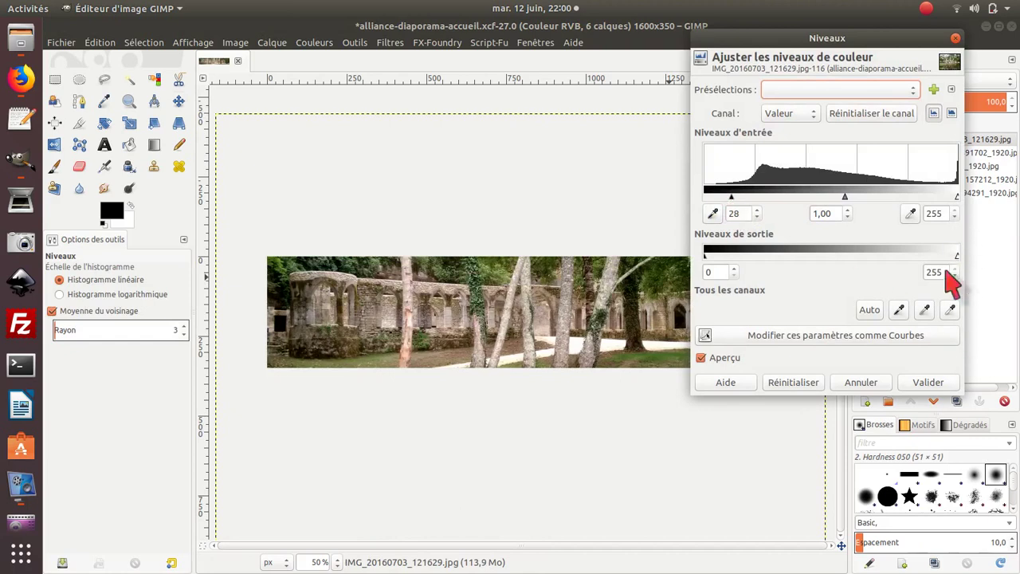
mouse_move(846, 197)
left_mouse_down()
mouse_move(859, 198)
mouse_move(838, 199)
mouse_move(849, 198)
left_mouse_up()
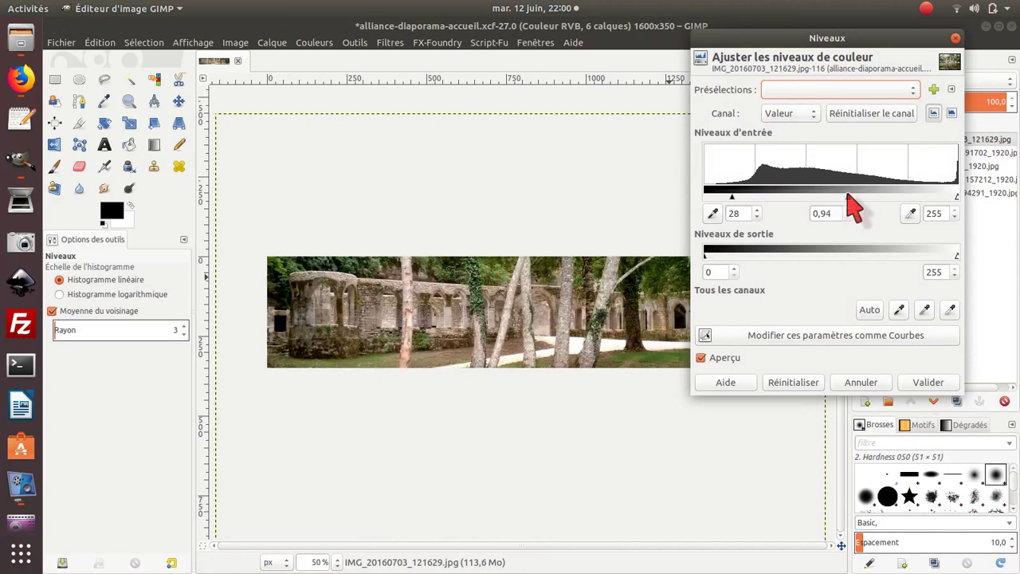
left_click(937, 383)
scroll(514, 377, "up", 1, "ctrl")
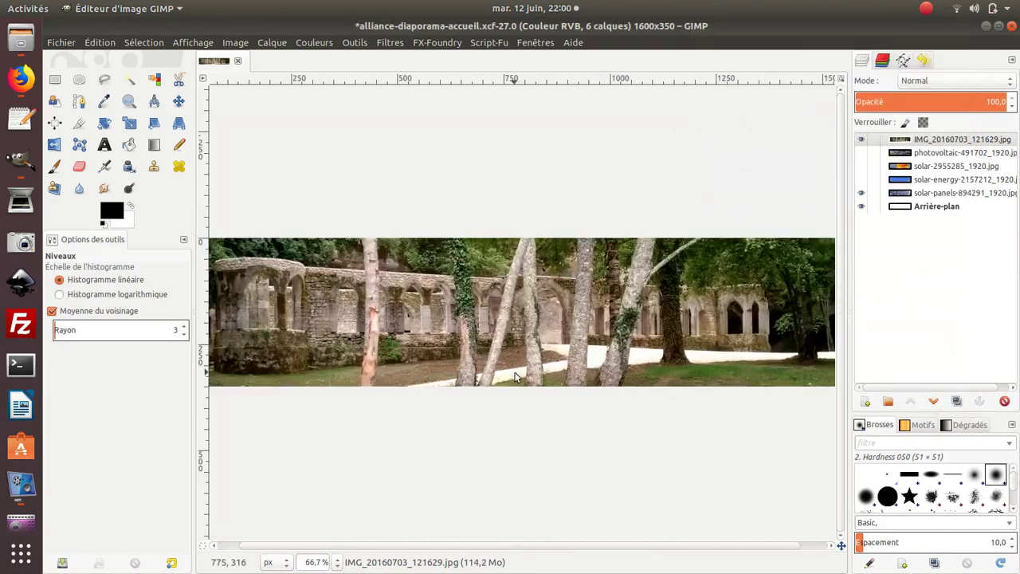
scroll(513, 376, "down", 1, "ctrl")
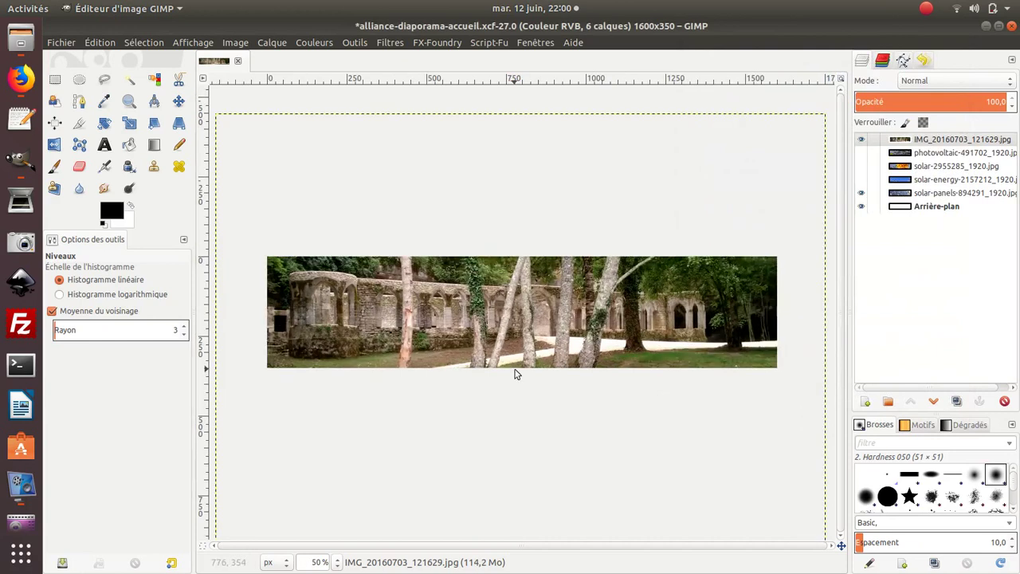
Set up the Text tool with the Sans Bold font at a size of 100 px
left_click(110, 160)
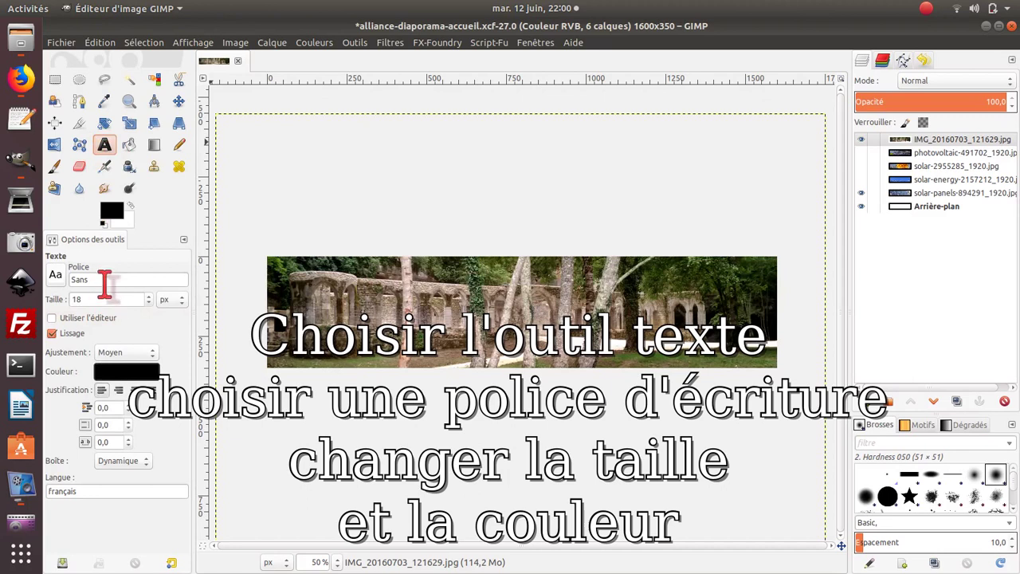
left_click(56, 275)
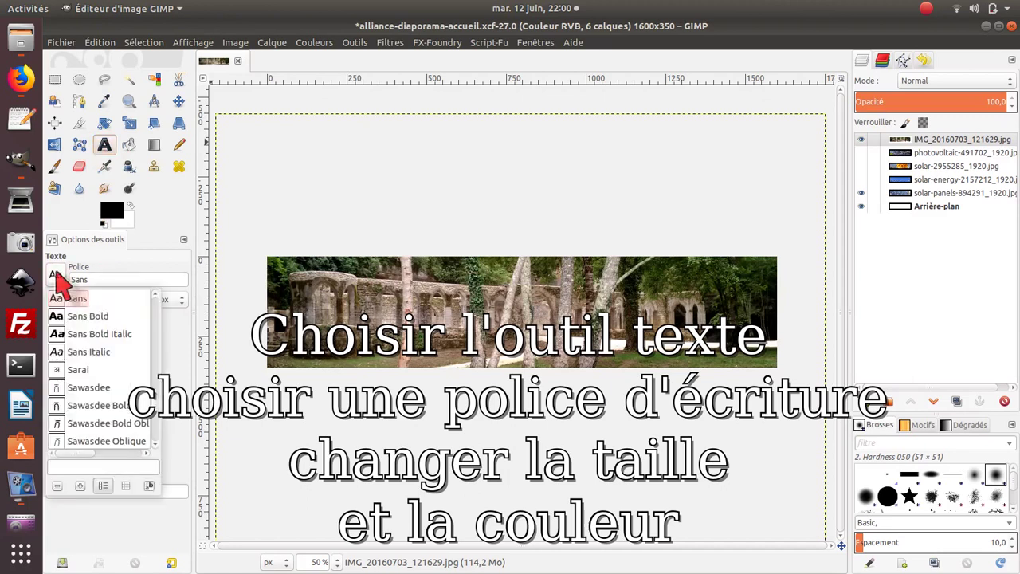
left_click(87, 316)
left_click_drag(101, 298, 35, 301)
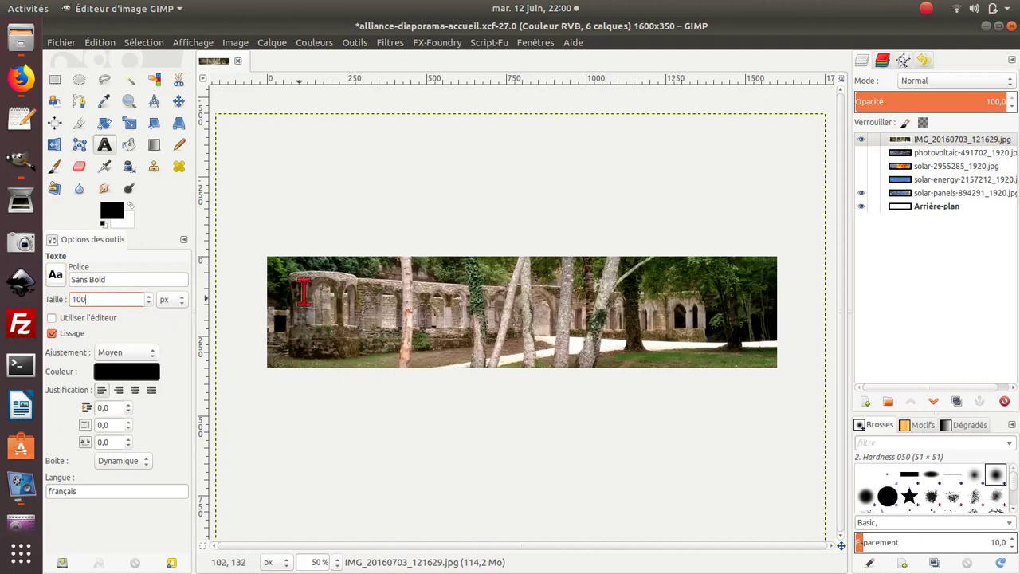
Add a black text layer reading "VISITEZ NOTRE CHÂTEA" across the banner photo
left_click(358, 306)
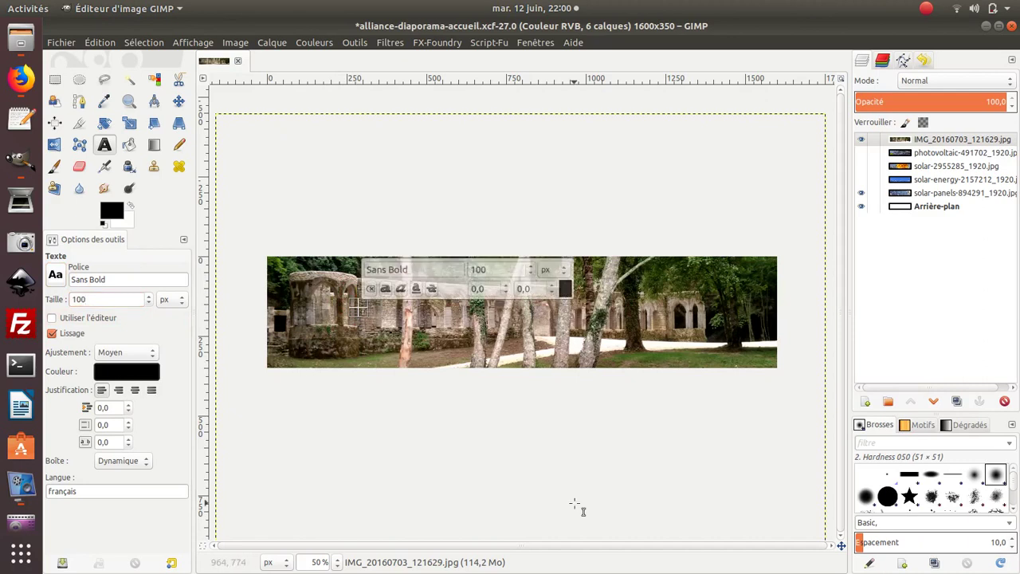
type("V")
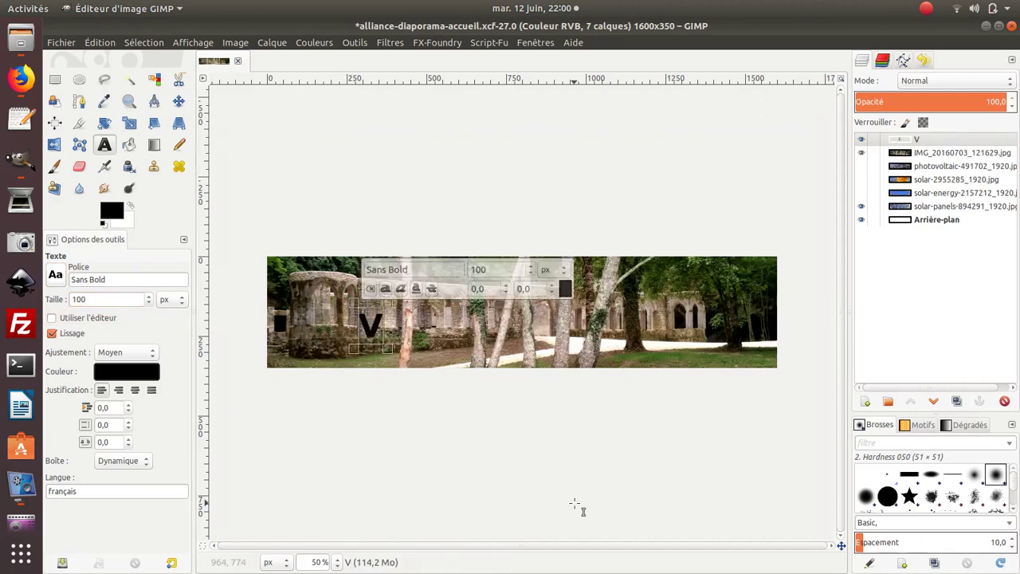
type("ISI")
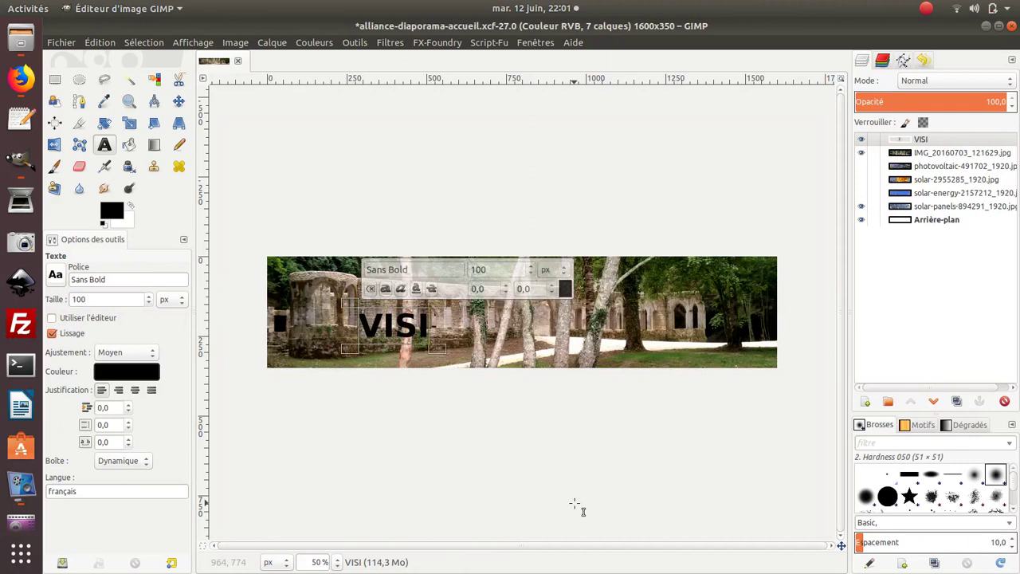
type("EZ")
key("BackSpace")
key("BackSpace")
key("BackSpace")
type("ITEZ")
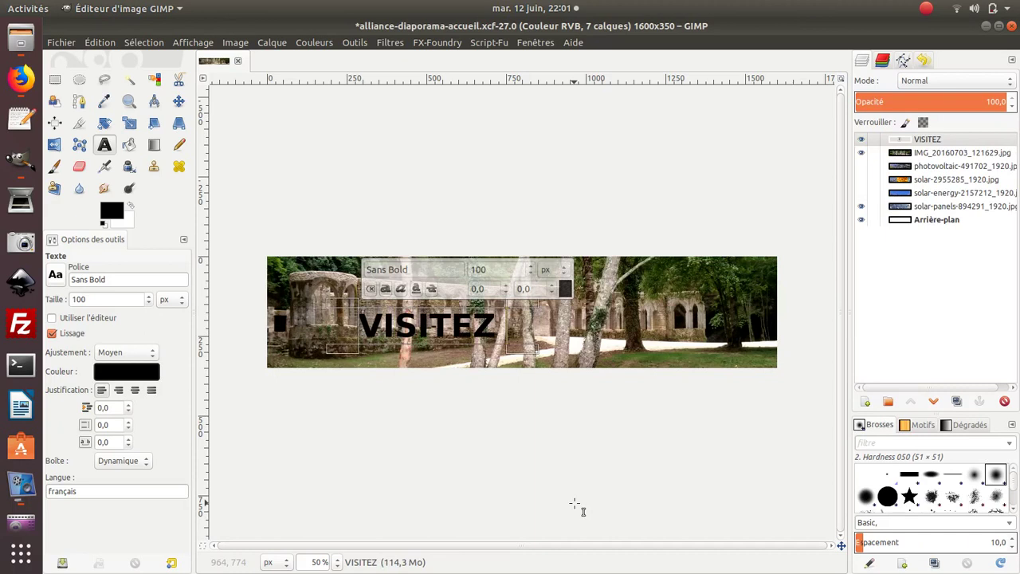
type(" NOTRE")
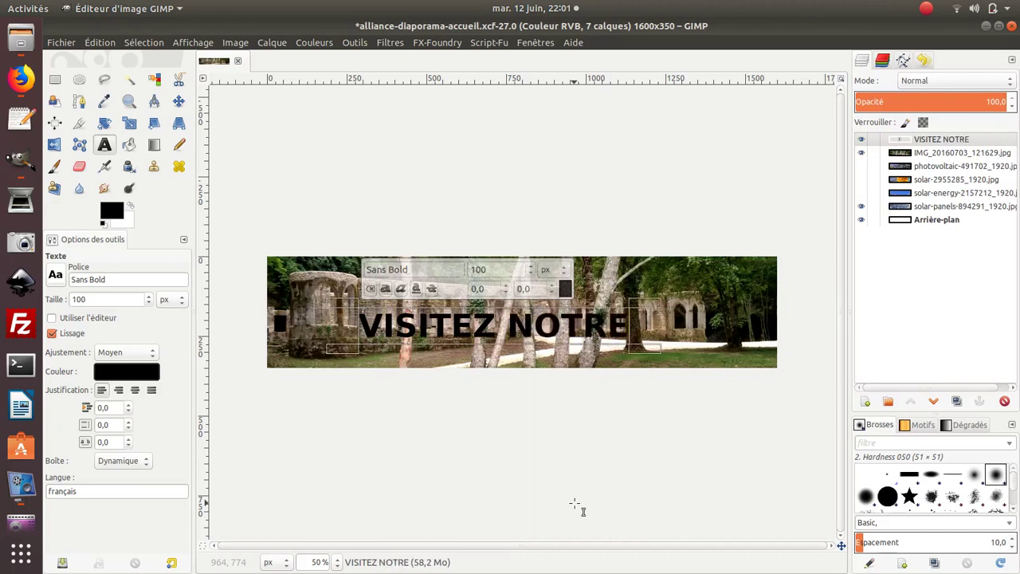
type(" CHÂTEA")
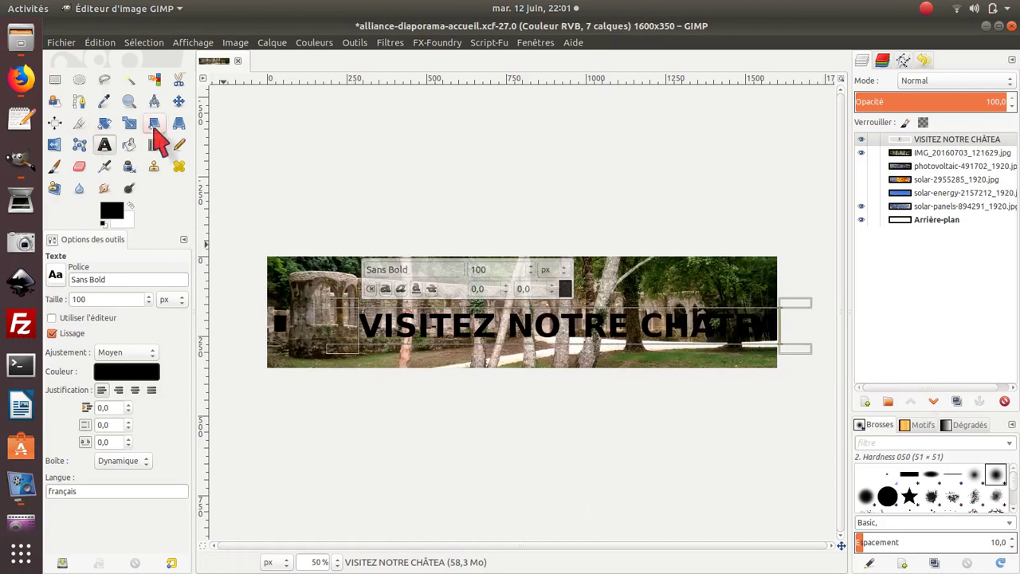
Move the text layer down and toward the banner's left edge, and complete its wording to "VISITEZ NOTRE CHÂTEAU"
left_click(178, 101)
left_click_drag(481, 333, 428, 347)
key("t")
left_click(723, 358)
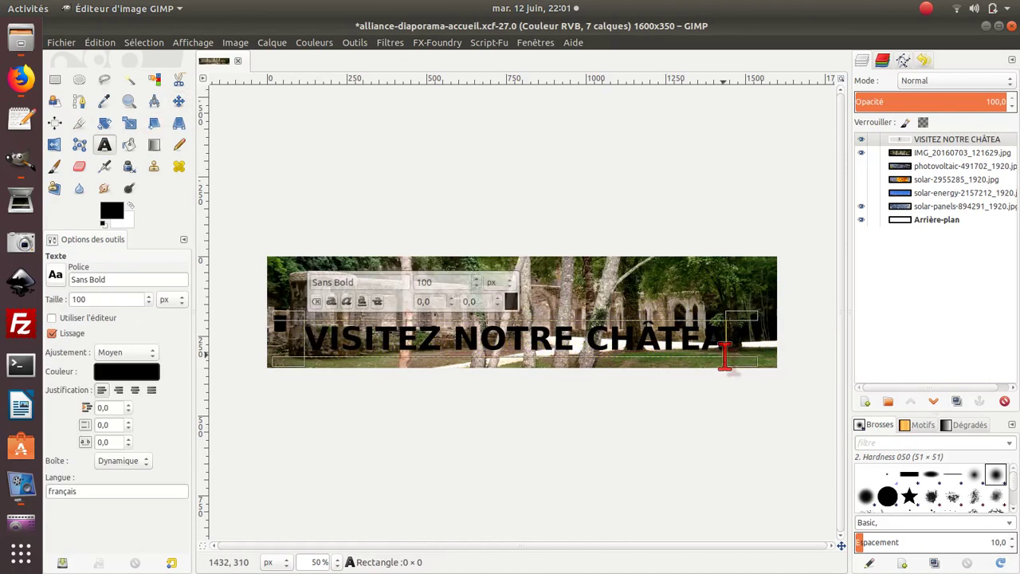
type("U")
key("BackSpace")
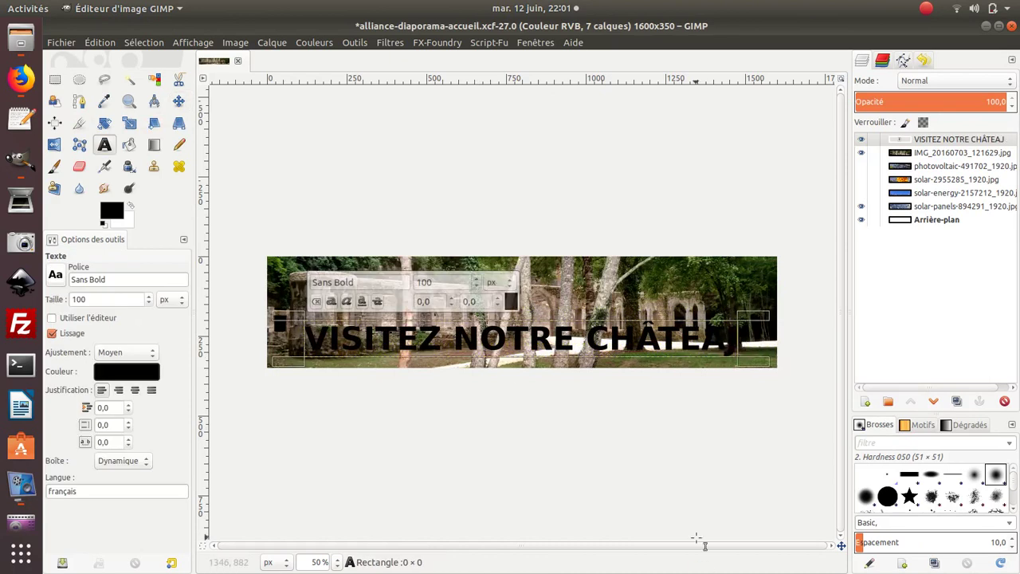
type("U")
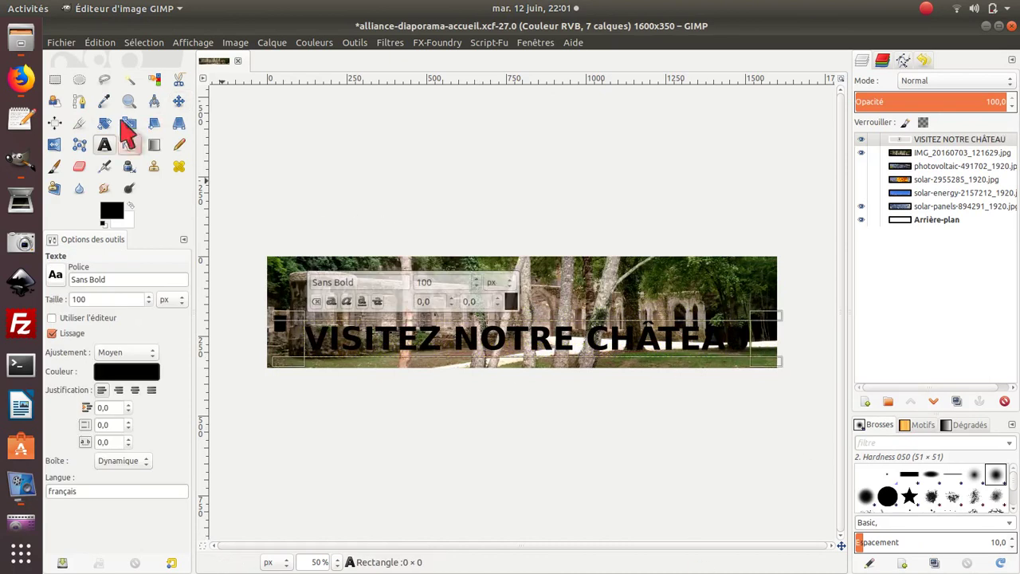
Move the text layer down toward the banner's bottom edge with the Move tool set to move the active layer
left_click(178, 101)
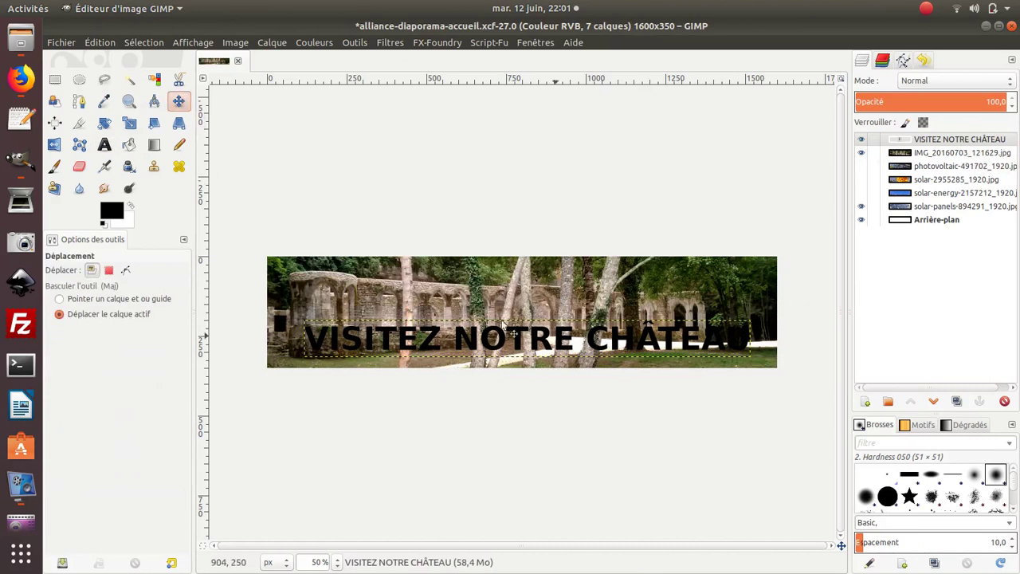
left_click(180, 108)
left_click(181, 109)
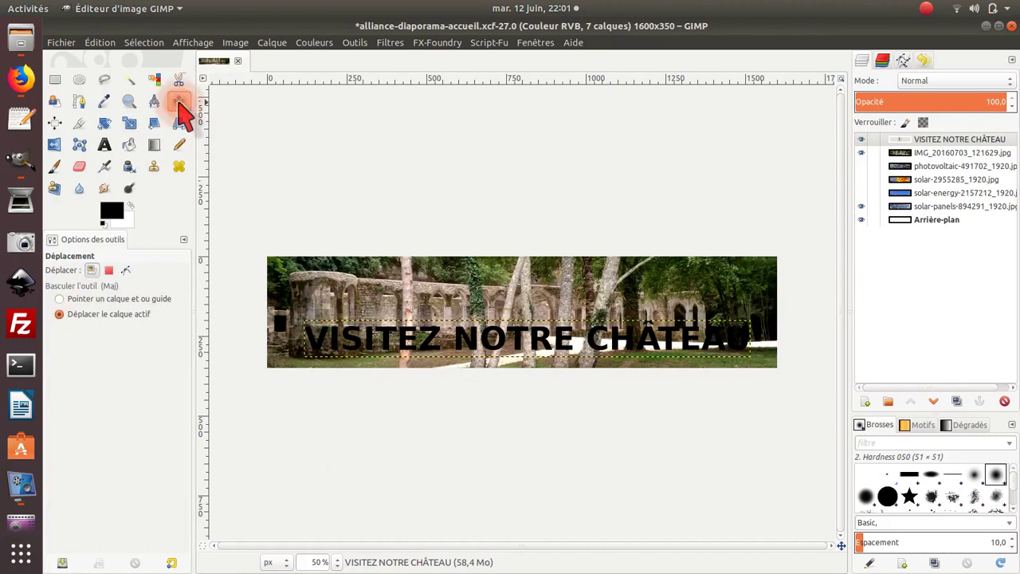
left_click(967, 141)
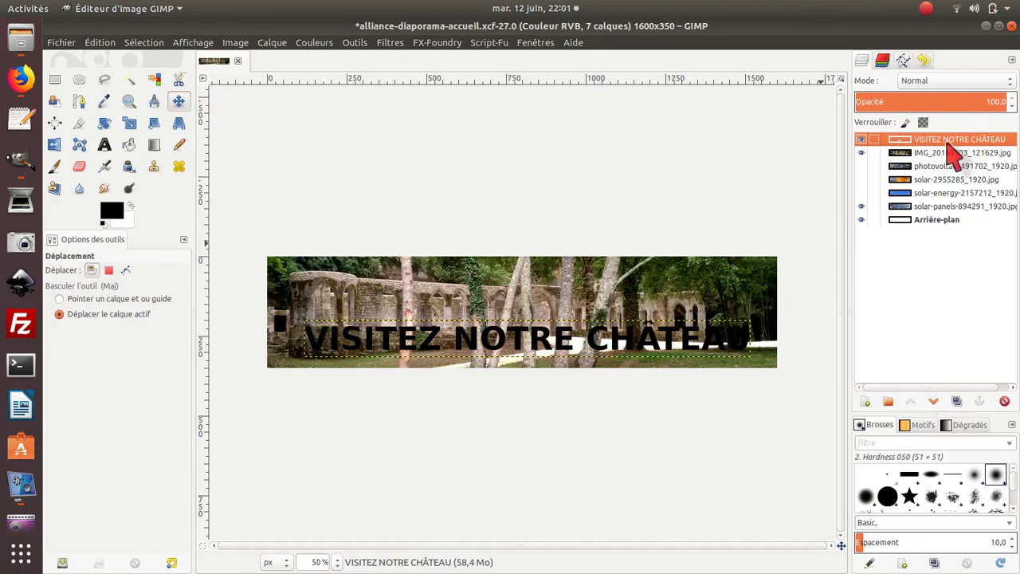
left_click(101, 311)
mouse_move(486, 343)
left_mouse_down()
mouse_move(483, 280)
mouse_move(470, 318)
mouse_move(483, 357)
left_mouse_up()
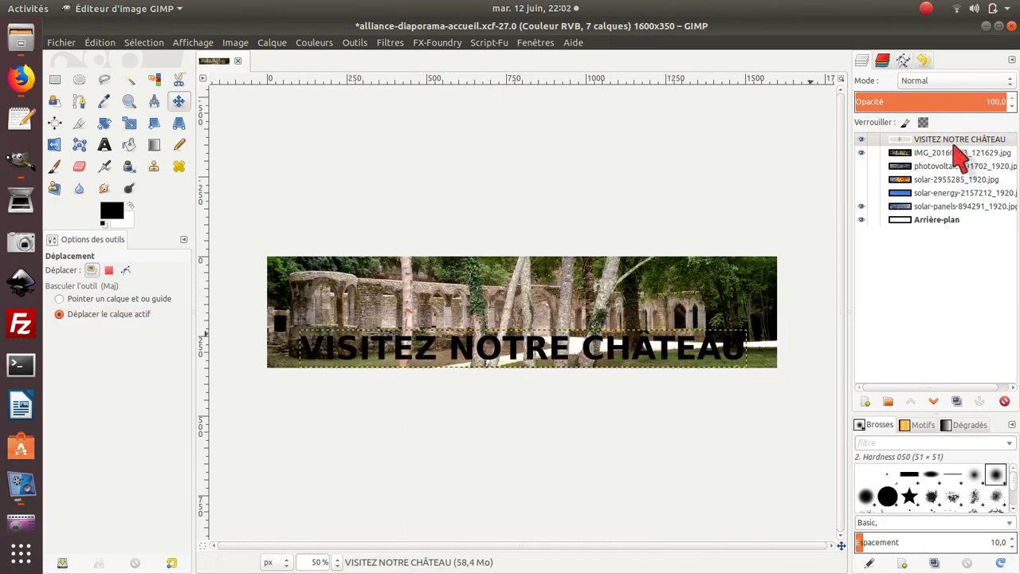
Add a new transparent 1600 x 350 px layer directly above the photo layer, beneath the text layer
scroll(503, 329, "up", 1)
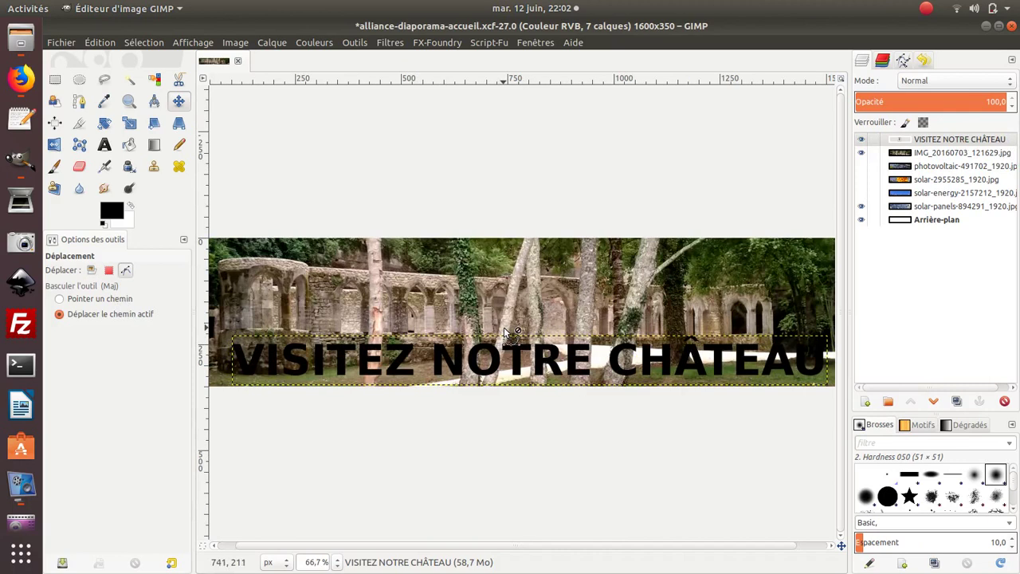
scroll(564, 335, "up", 1)
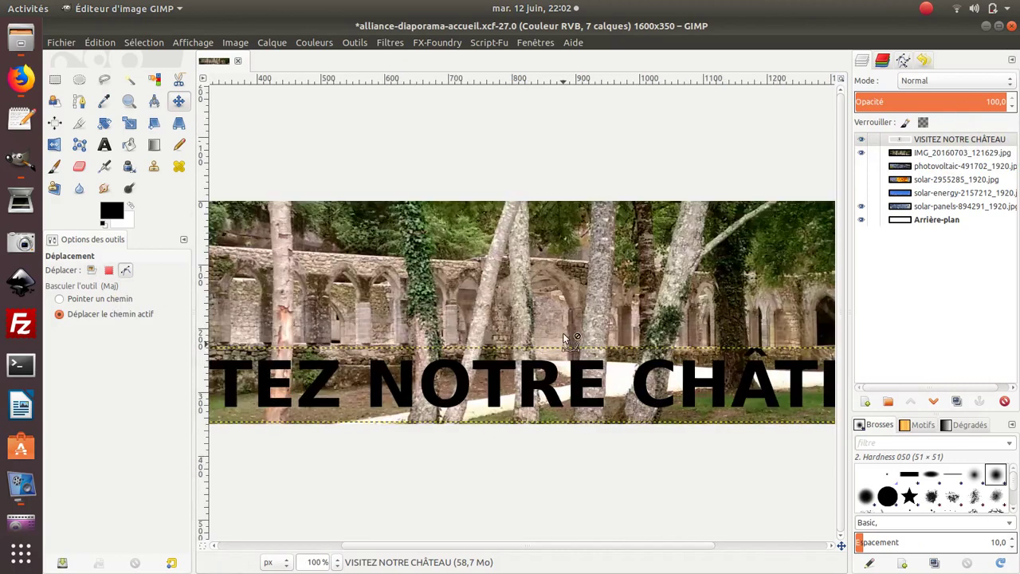
left_click(940, 154)
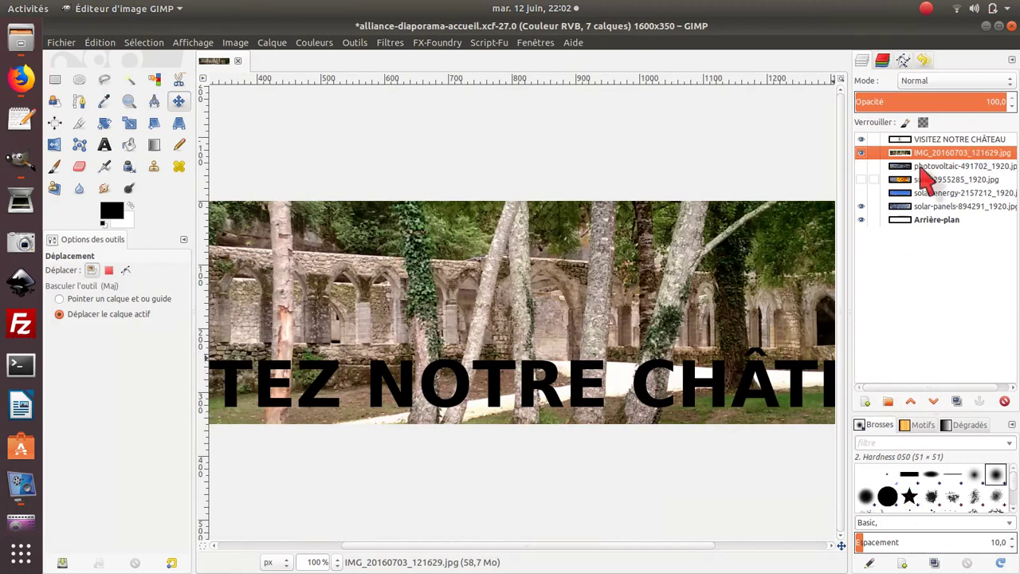
left_click(938, 140)
left_click(941, 153)
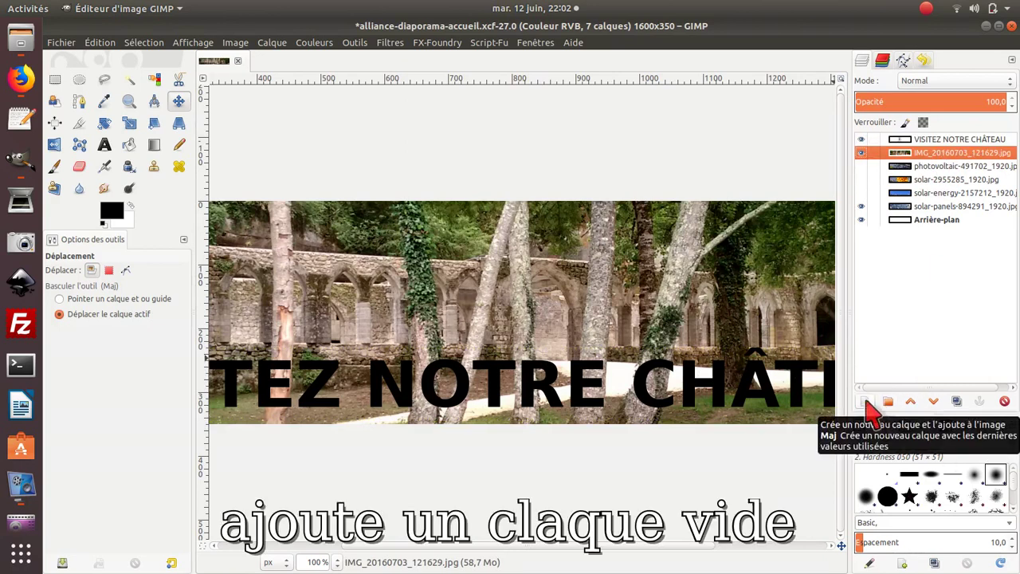
left_click(867, 403)
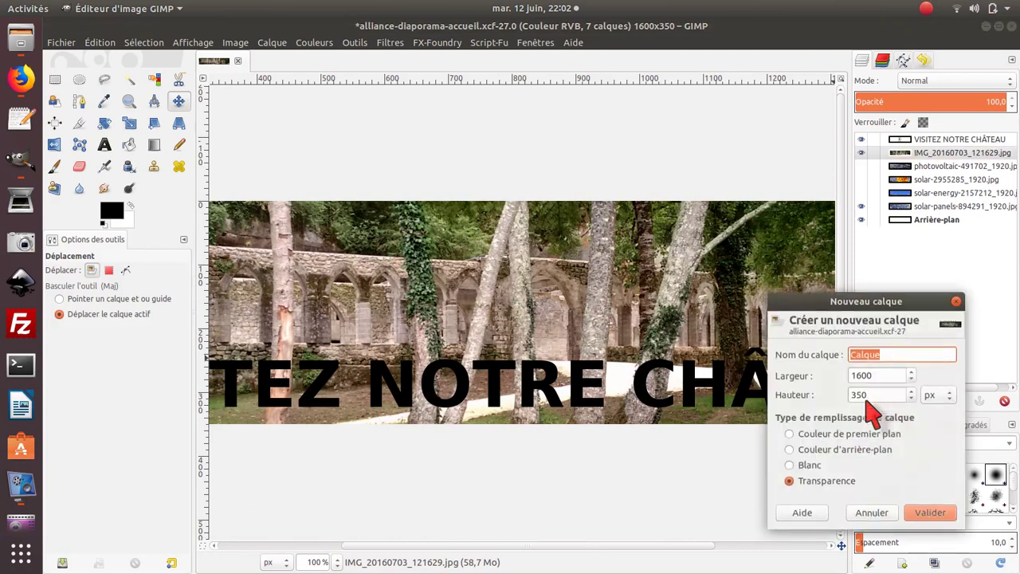
left_click(930, 514)
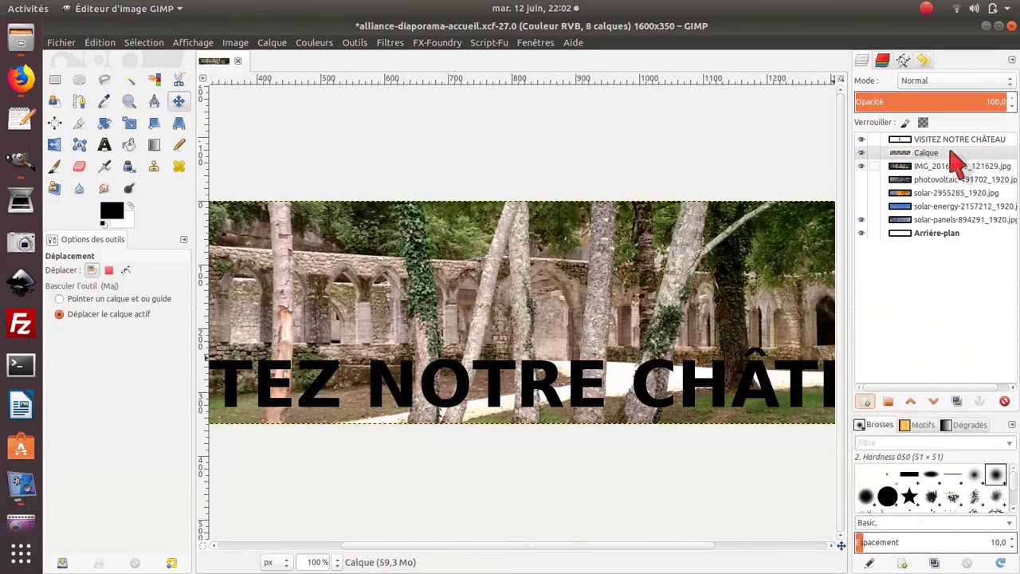
Create a selection of the title's letter shapes from the text layer's alpha channel
left_click(944, 141)
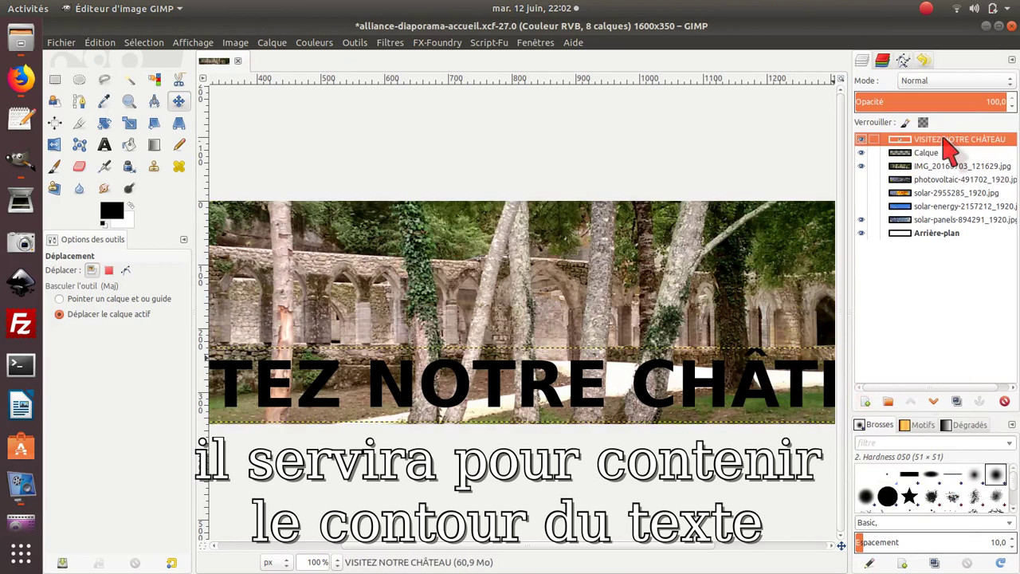
right_click(949, 147)
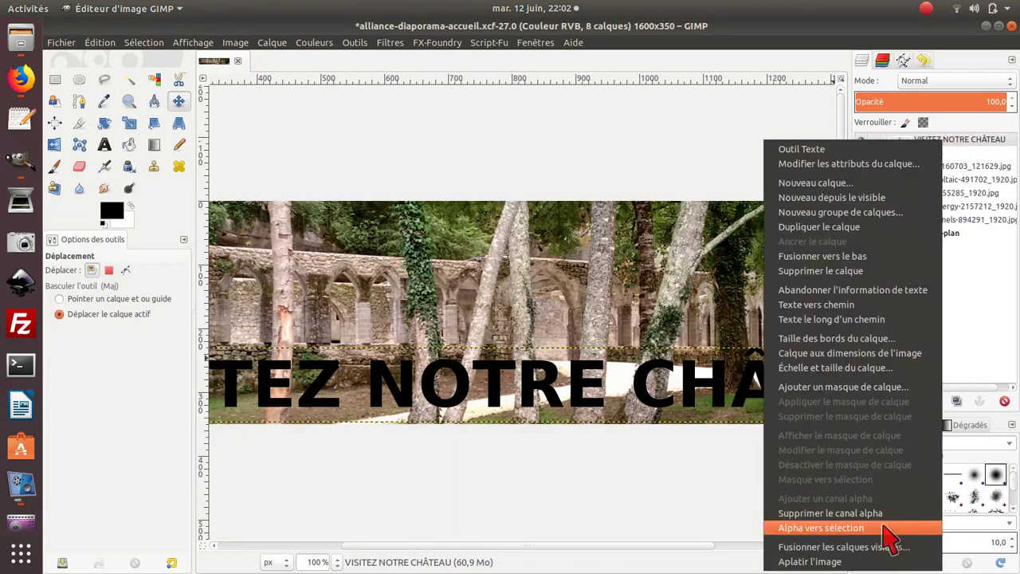
left_click(887, 530)
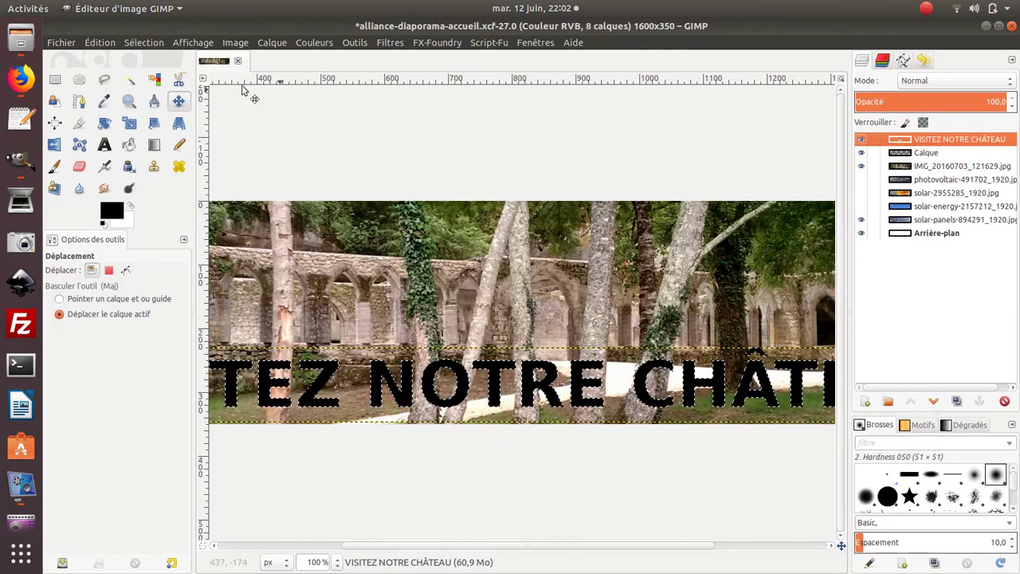
Grow the letter-shaped selection by 5 px
left_click(142, 44)
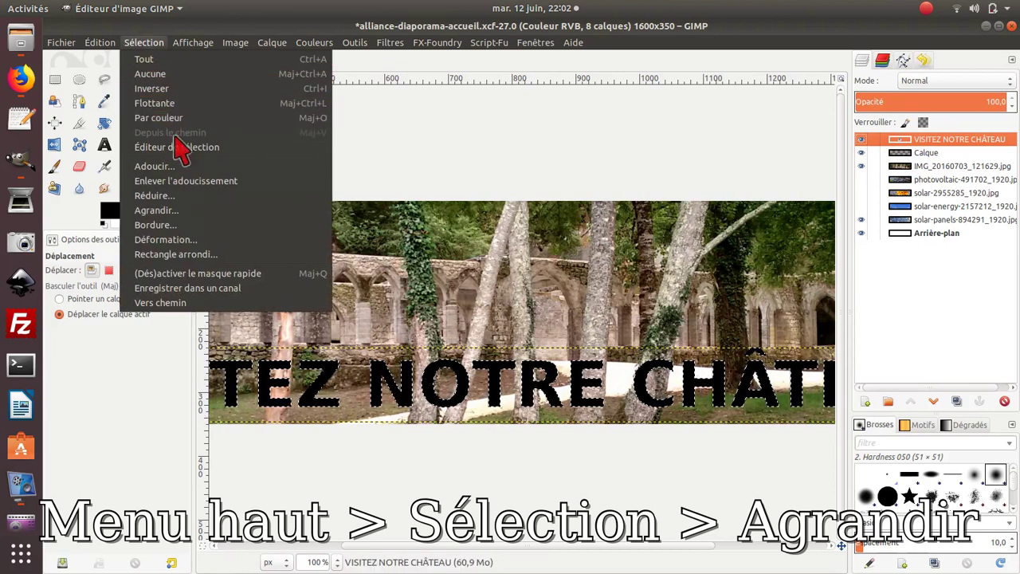
left_click(172, 213)
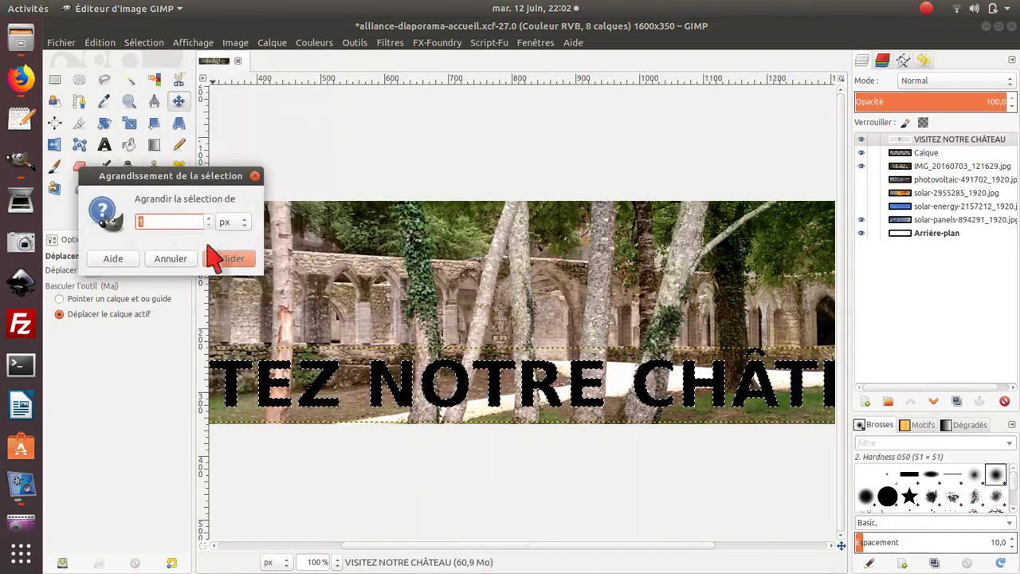
type("5")
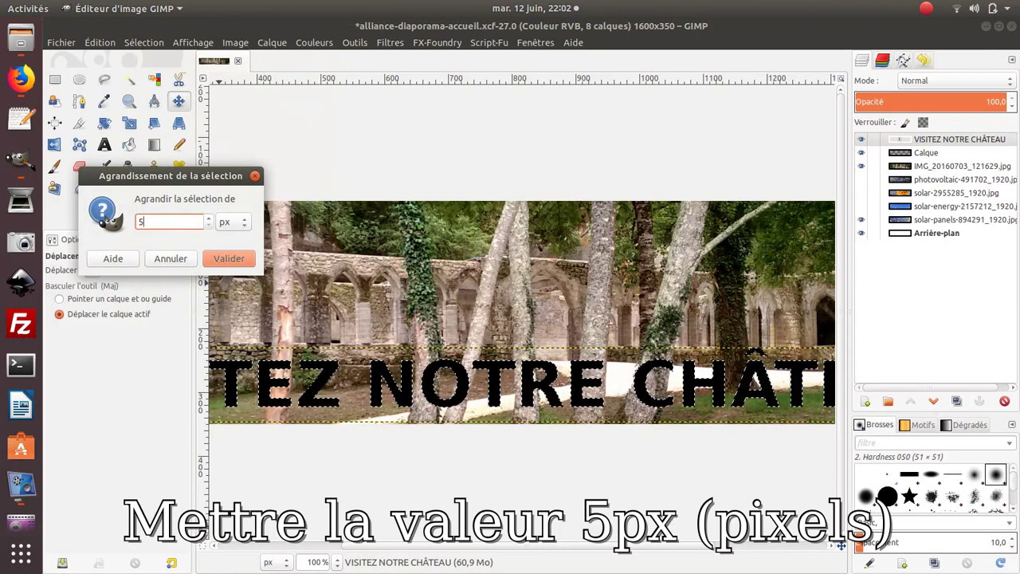
left_click(229, 259)
scroll(461, 408, "up", 2)
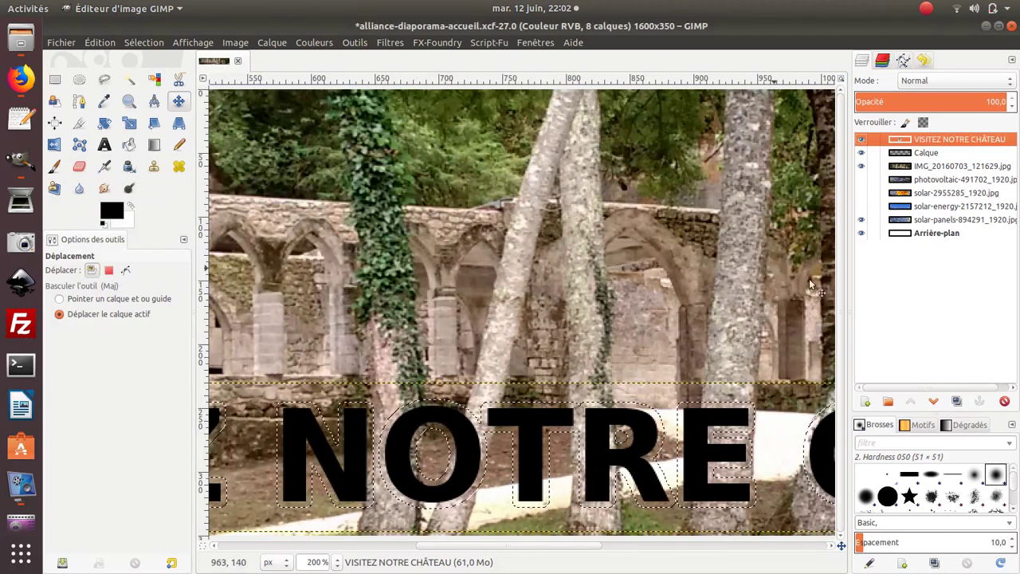
scroll(460, 343, "down", 3)
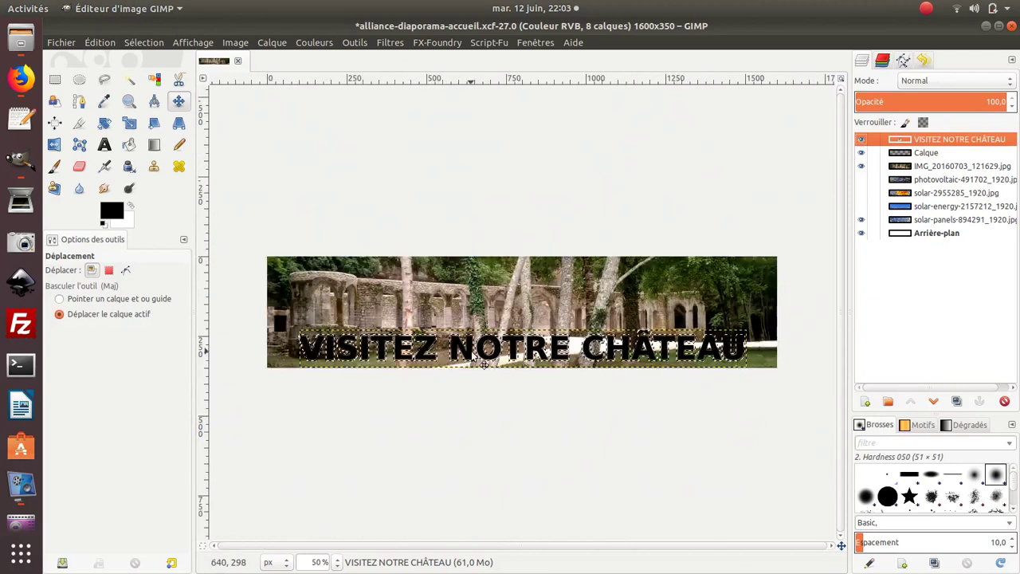
Fill the enlarged selection on the empty layer below the text with the white background colour, and clear the selection
left_click(924, 153)
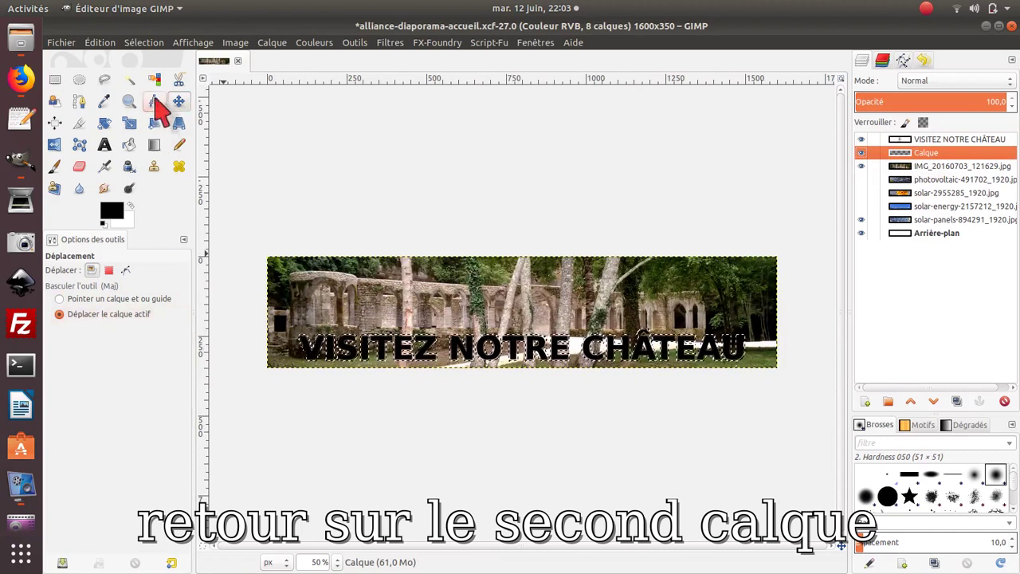
left_click(100, 42)
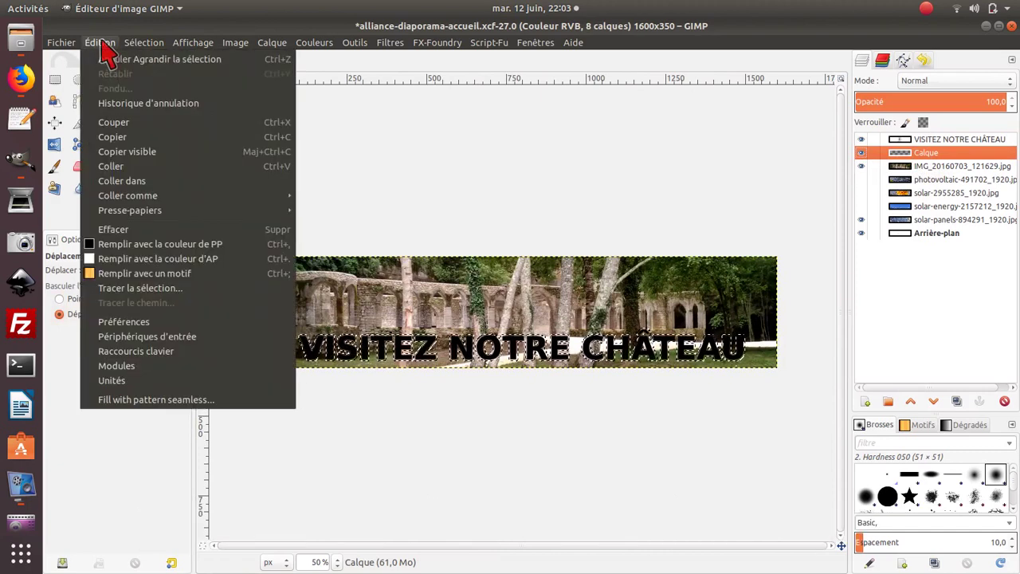
left_click(510, 129)
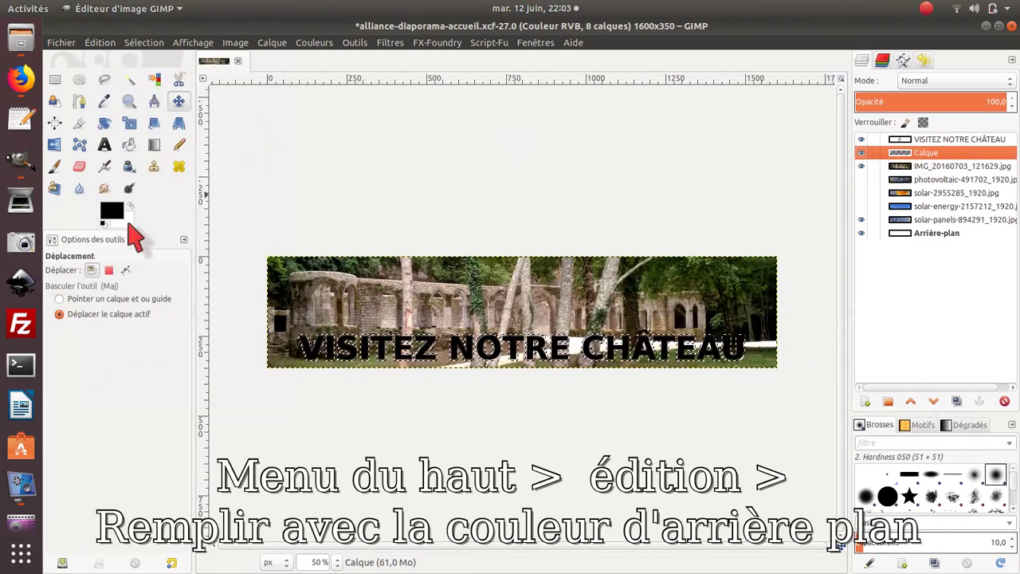
left_click(101, 44)
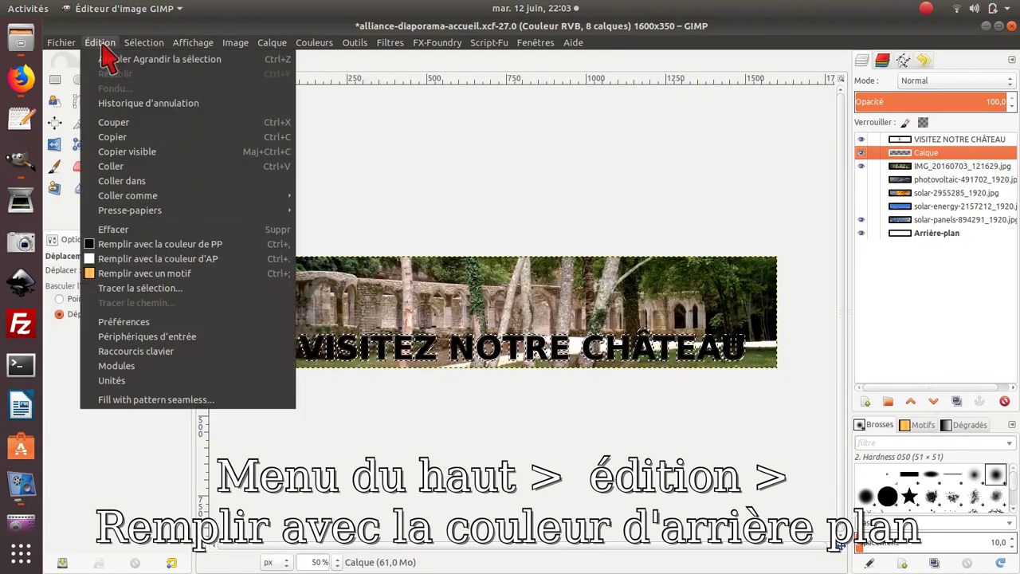
left_click(169, 259)
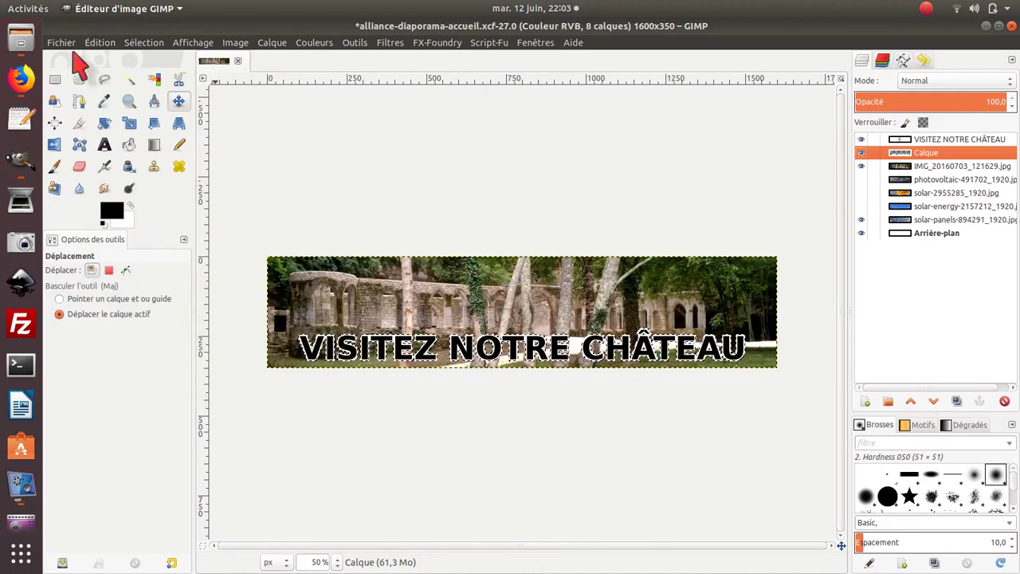
left_click(54, 80)
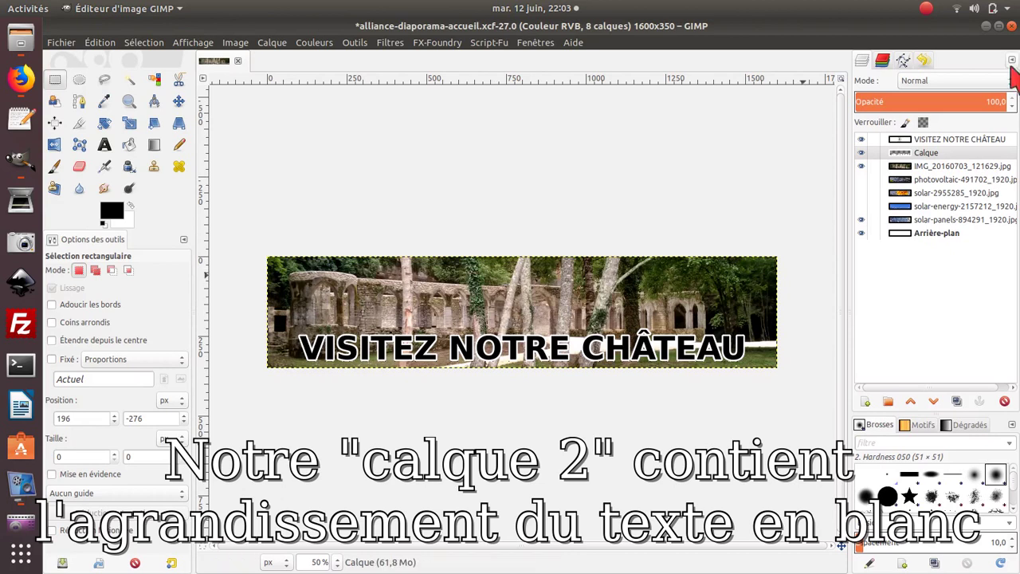
Recolour the title text to the blue preset 0043de using the Text tool
left_click(960, 140)
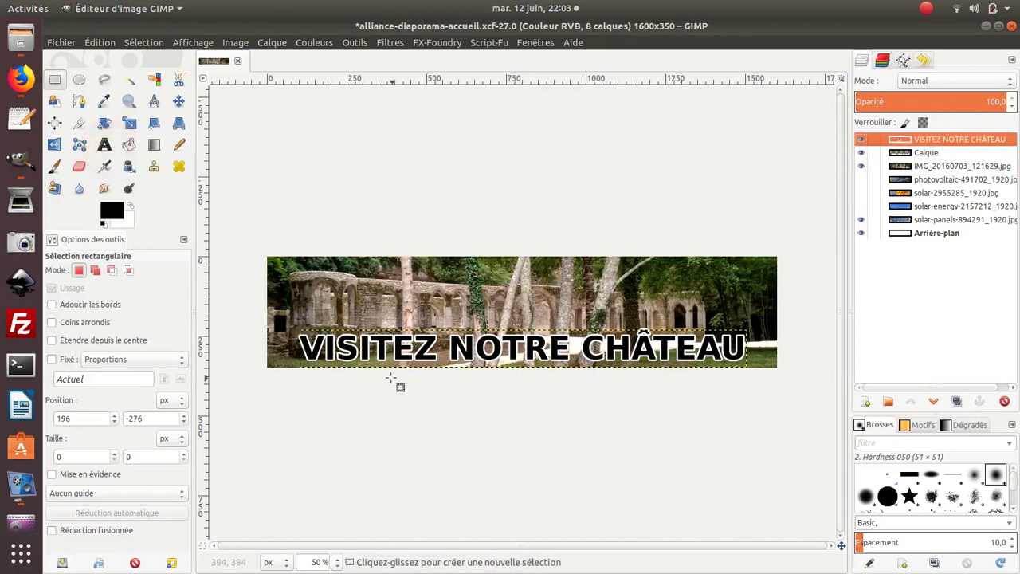
left_click(105, 144)
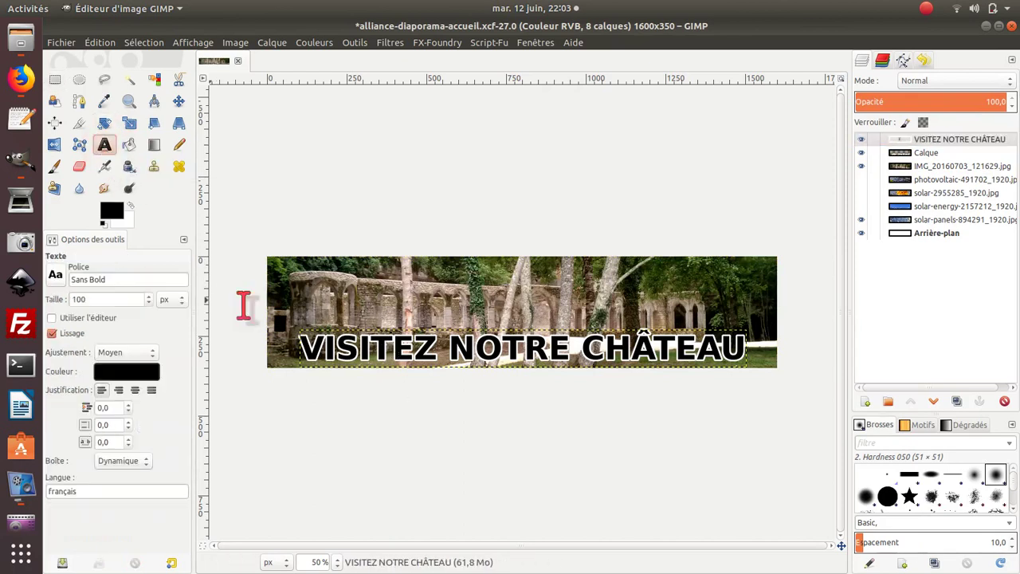
left_click(438, 349)
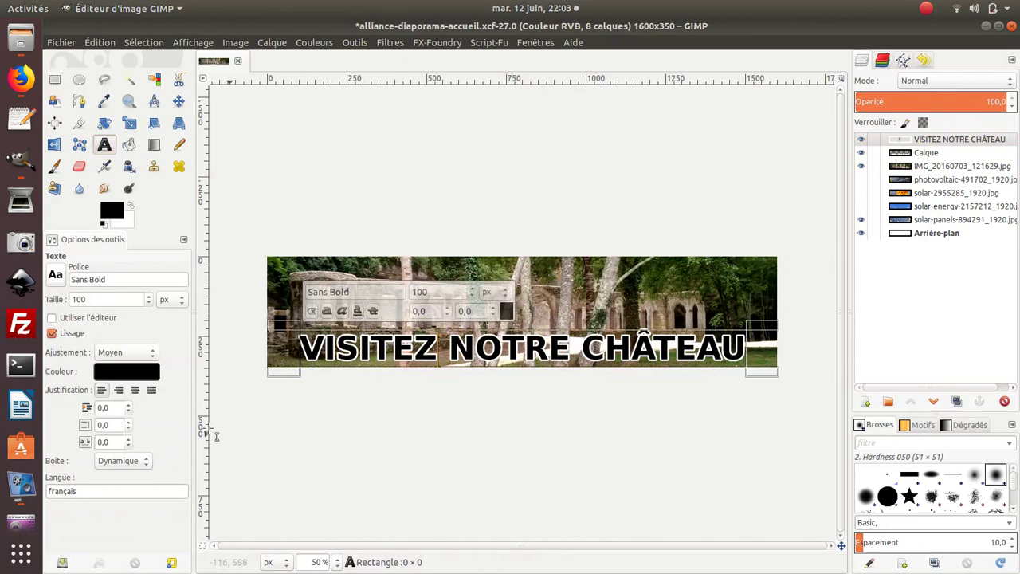
left_click(134, 377)
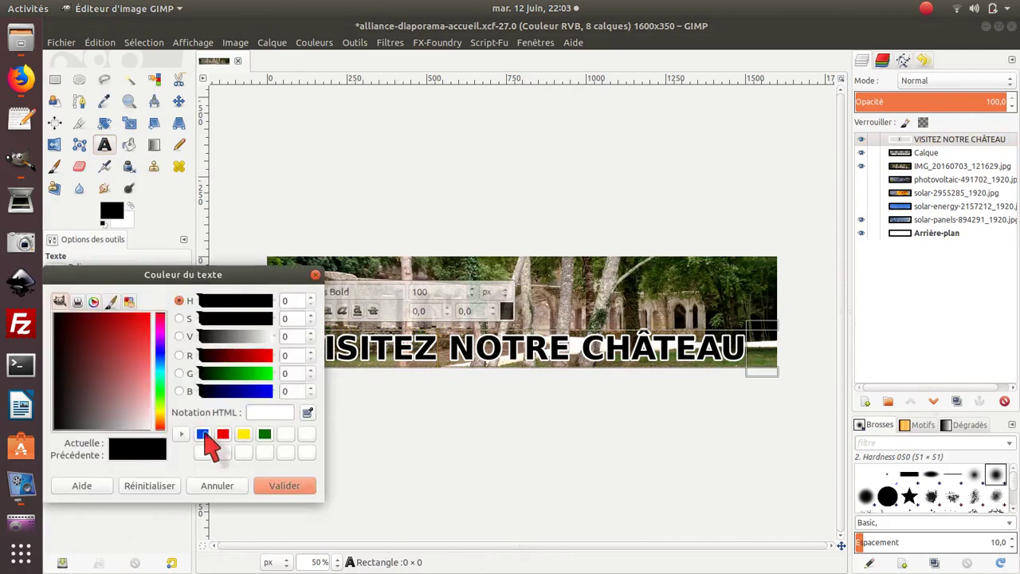
left_click(202, 435)
left_click(283, 486)
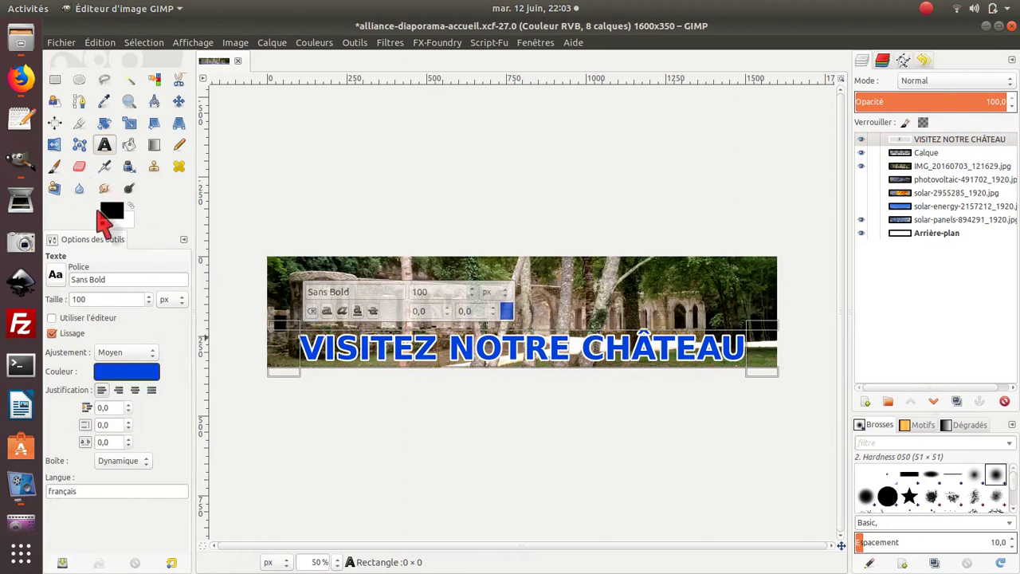
Set the title text's colour back to black (000000) and leave text editing
left_click(126, 372)
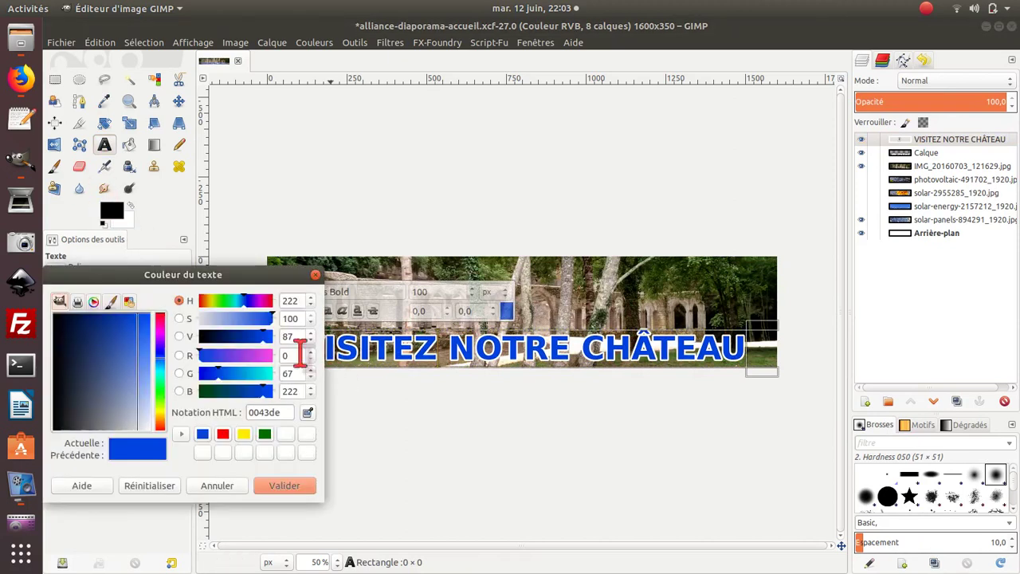
left_click_drag(117, 359, 50, 308)
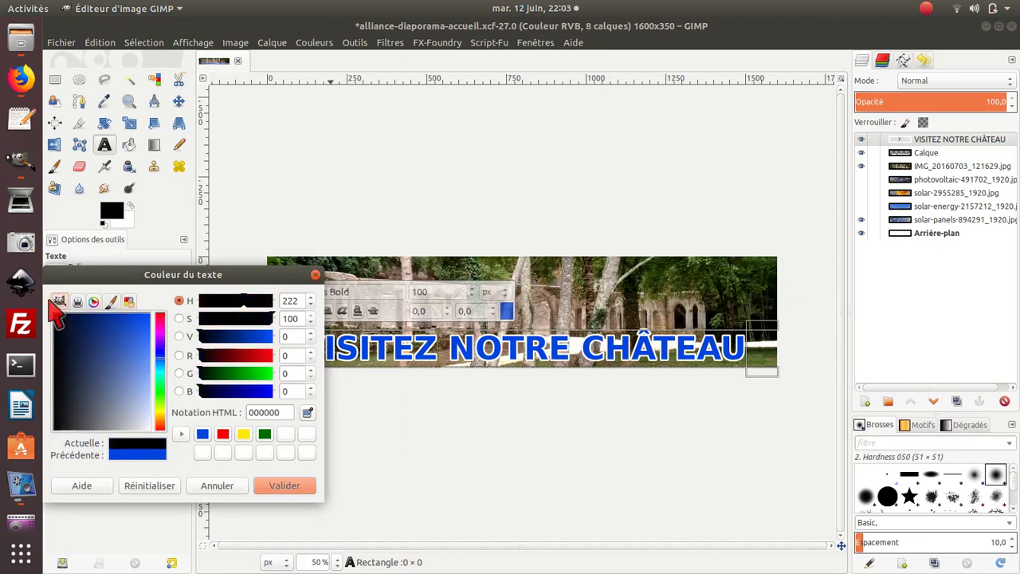
left_click(294, 484)
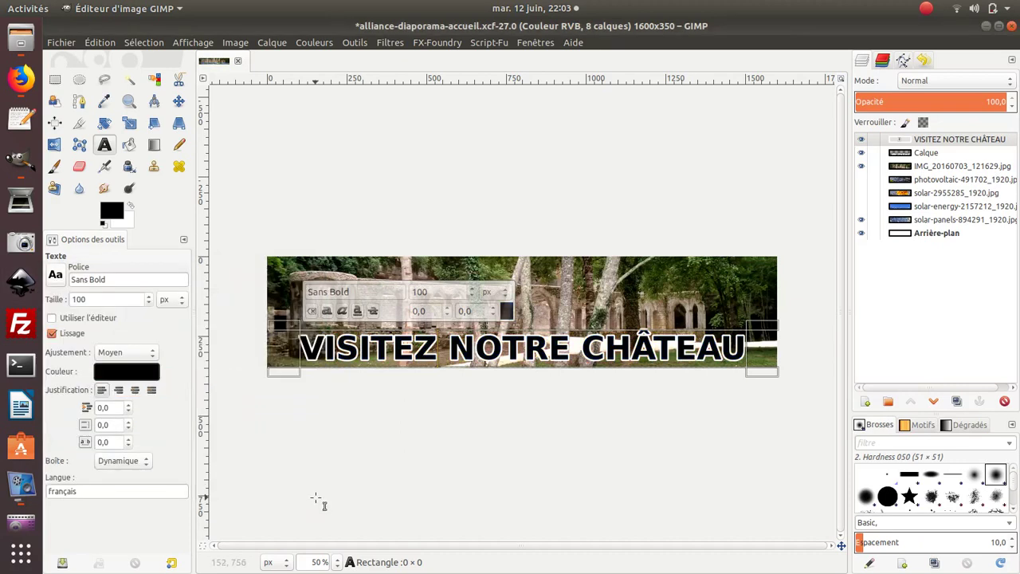
left_click(55, 79)
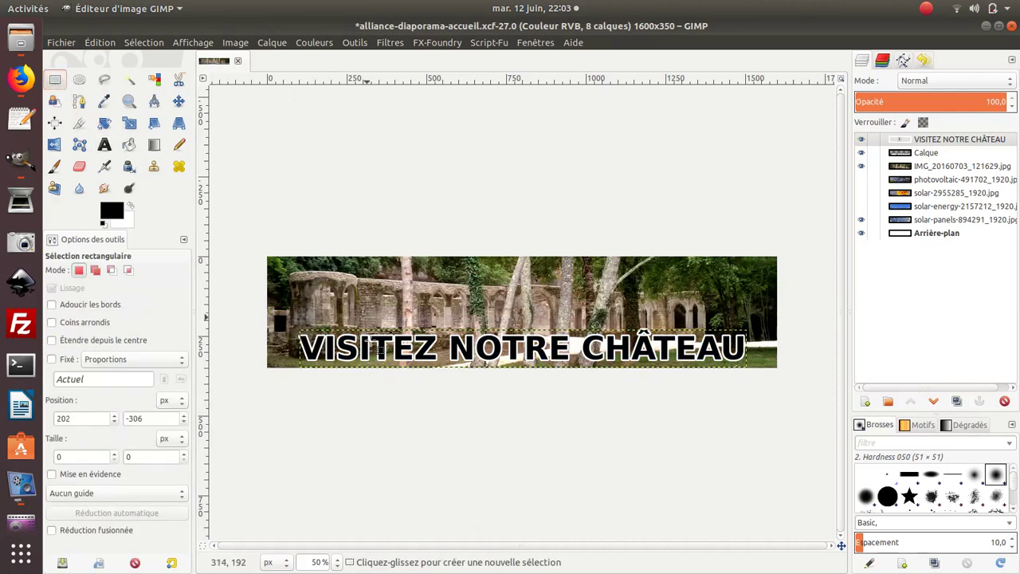
Set the Text tool's font to Sans Bold Italic
left_click(105, 146)
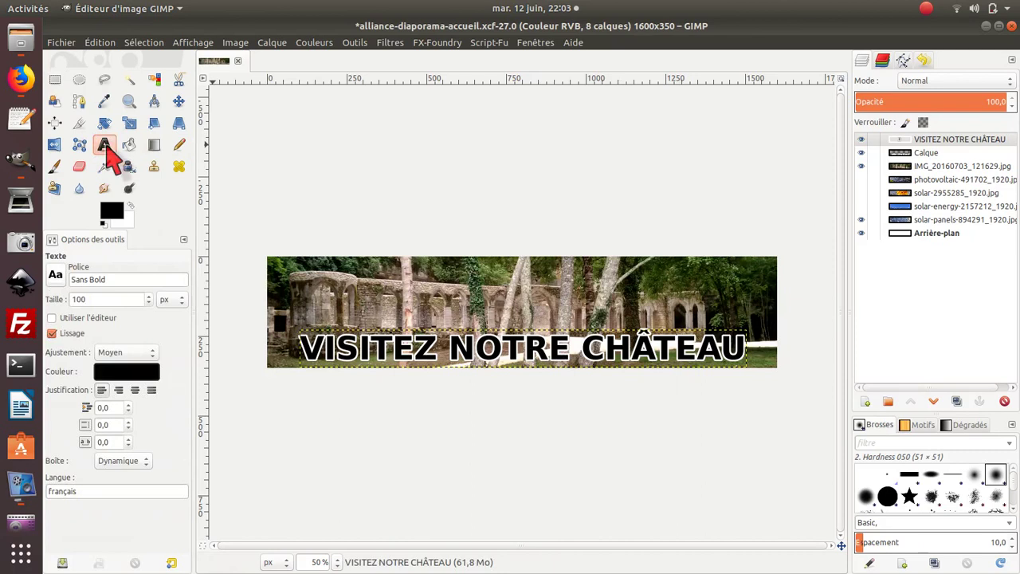
left_click(56, 275)
left_click(104, 316)
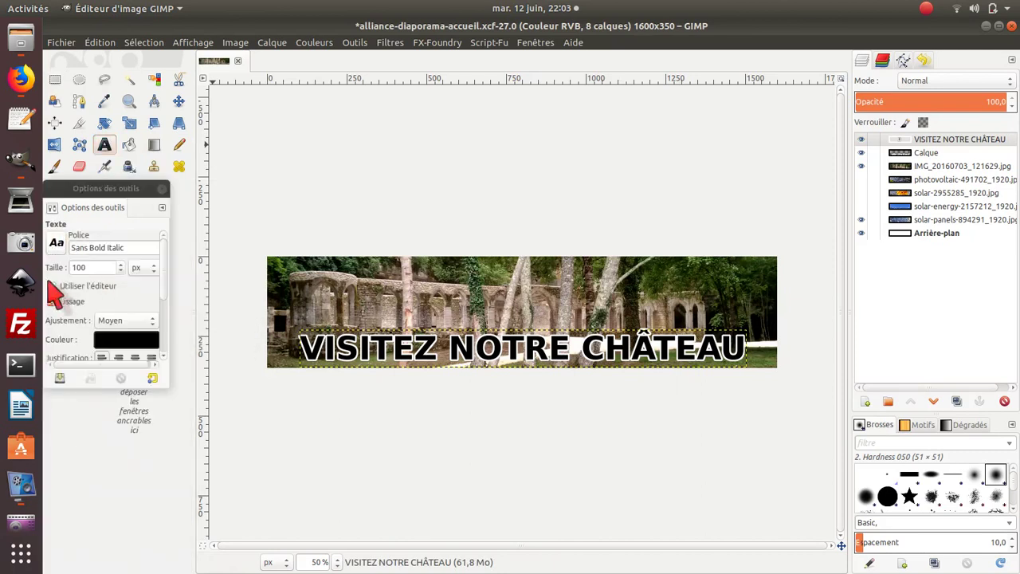
Change the Text tool's font to Sans Bold
left_click_drag(130, 188, 150, 295)
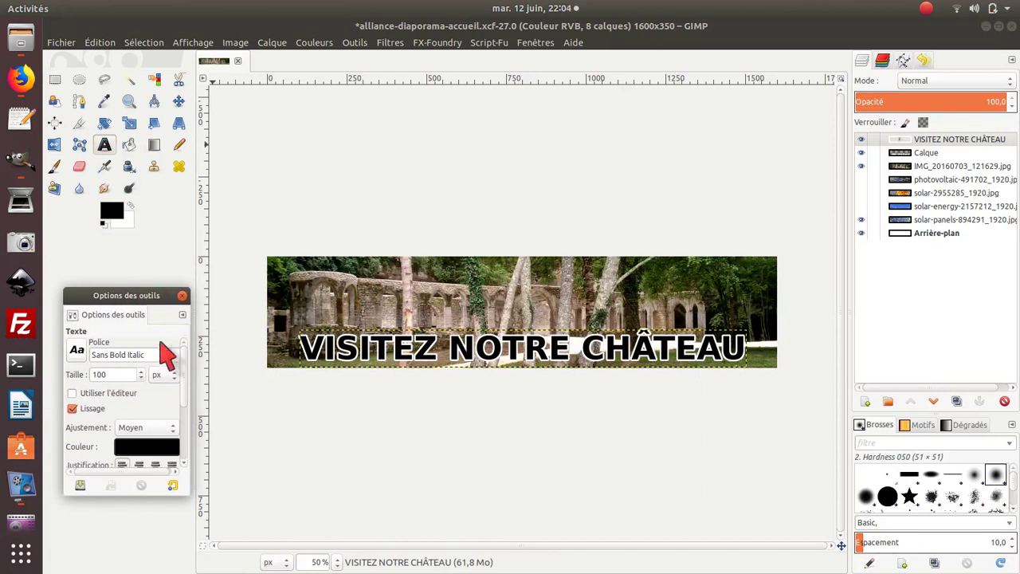
left_click(78, 349)
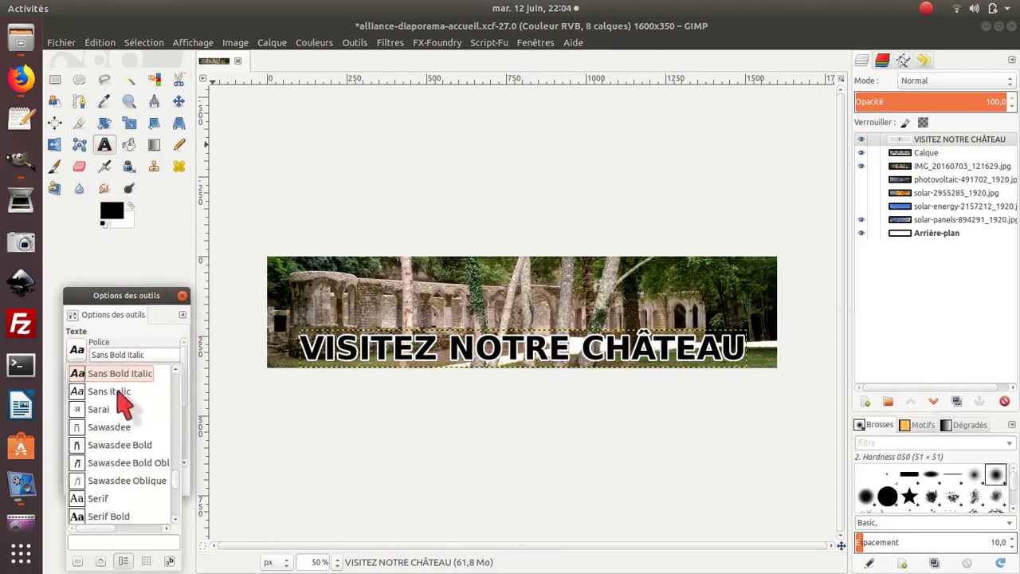
scroll(117, 403, "up", 2)
scroll(115, 418, "up", 3)
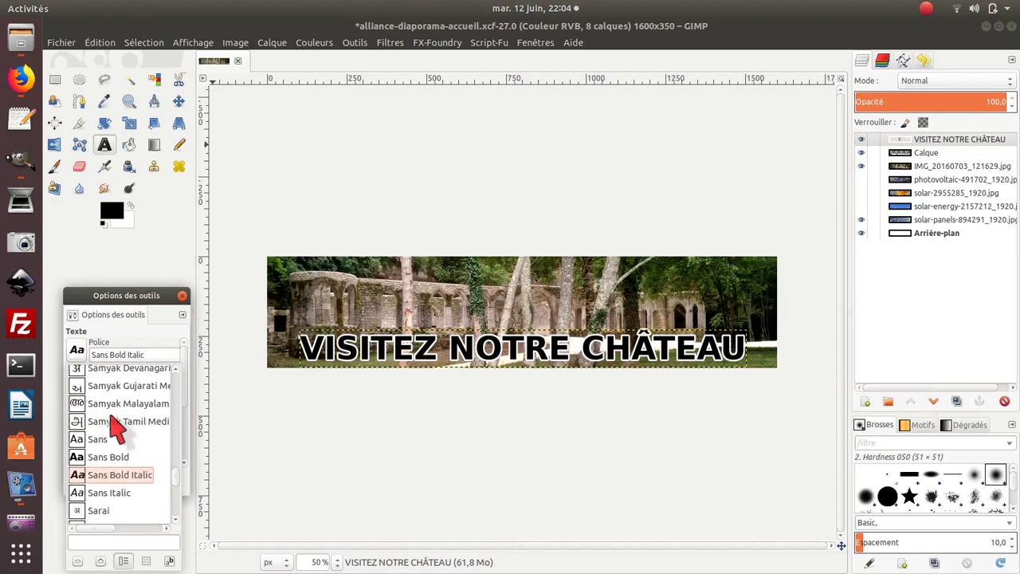
left_click(116, 461)
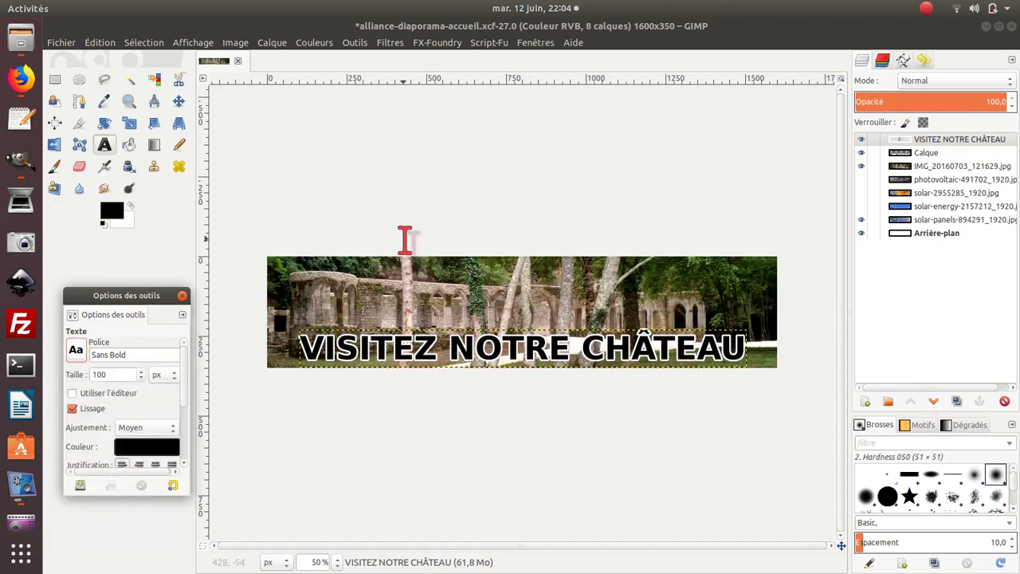
Add a sample text above the title, consisting of the word "Texte" with a capital T followed by a first name
left_click(345, 279)
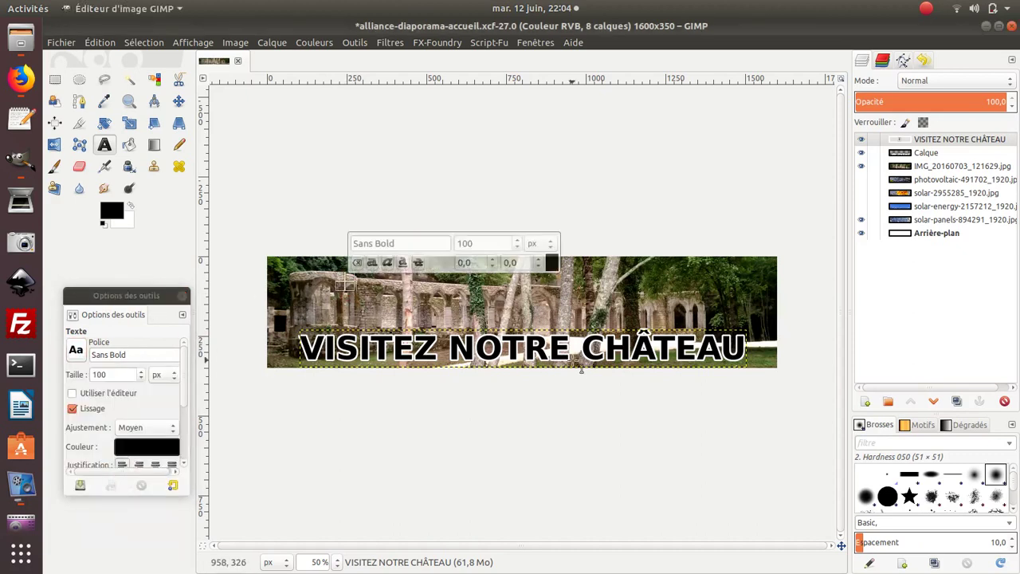
type("texte d")
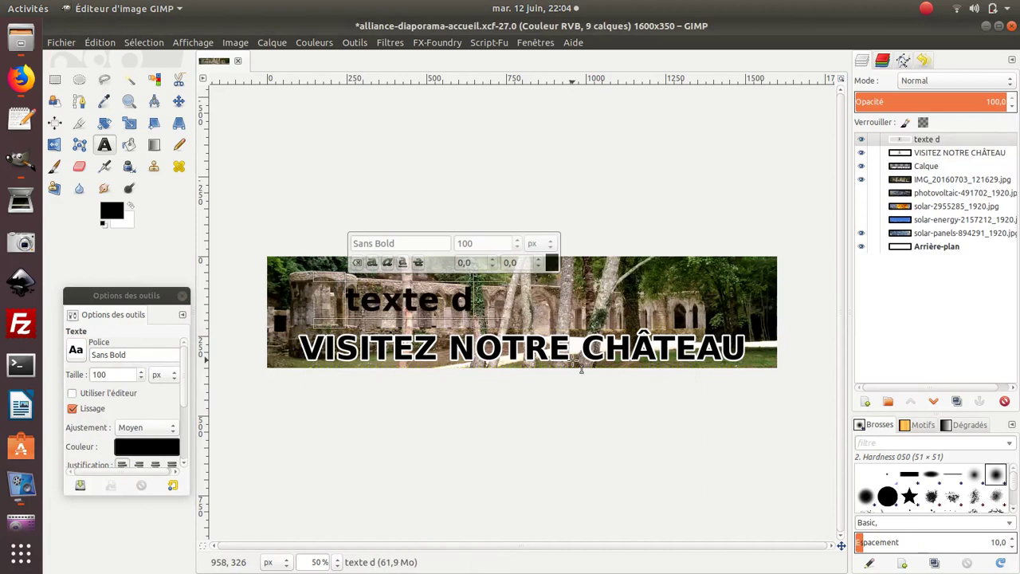
type("enis")
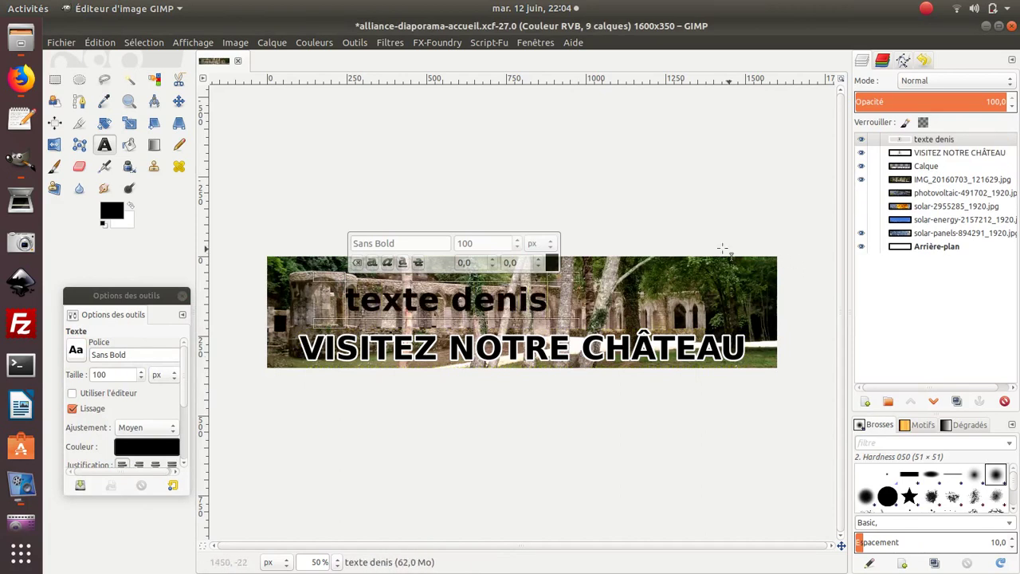
left_click(359, 301)
key("BackSpace")
type("T")
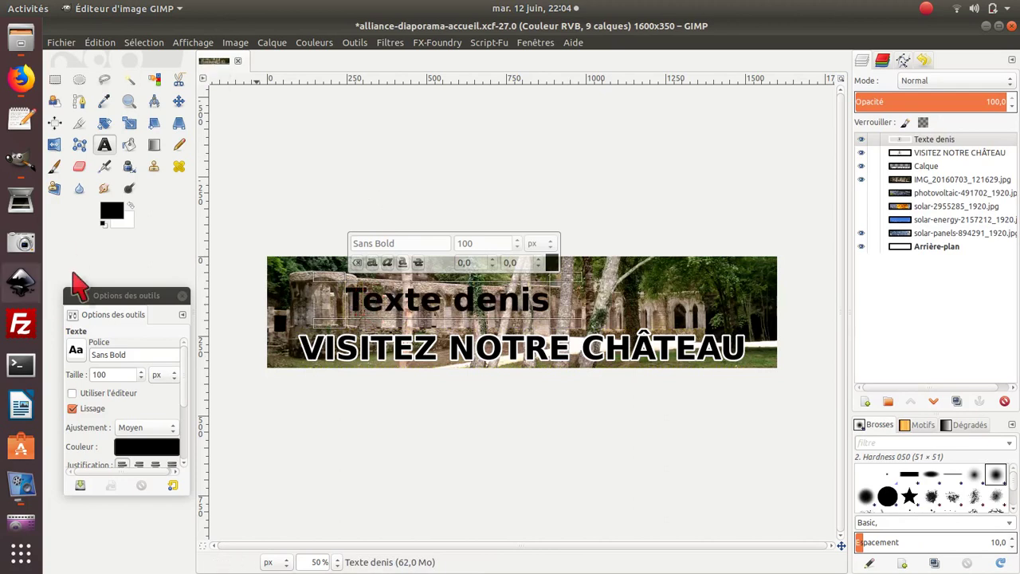
Set the sample text's size to 80 px and move it into the banner's upper-right corner
left_click(116, 374)
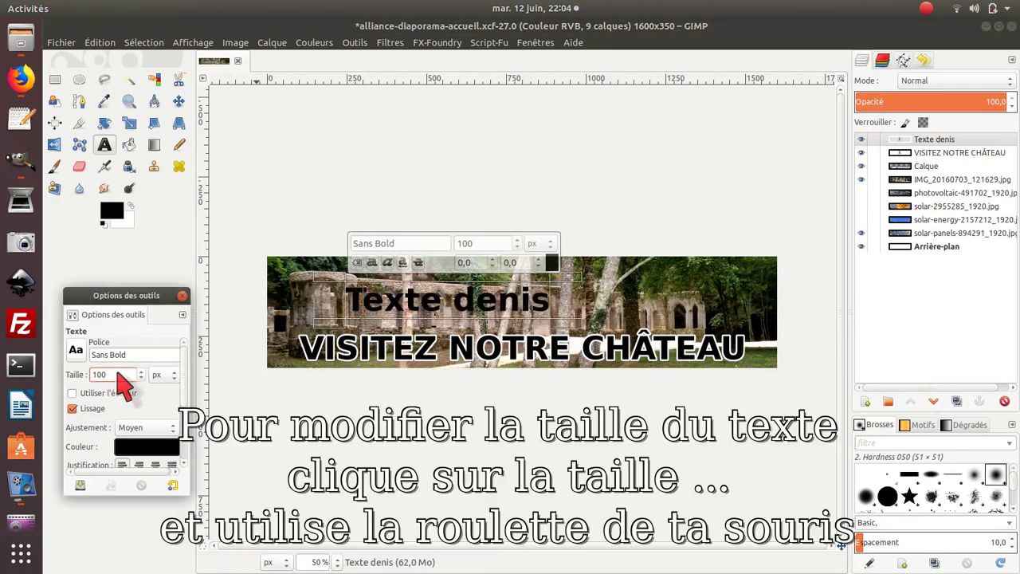
scroll(118, 372, "down", 10)
scroll(120, 375, "up", 15)
scroll(119, 373, "up", 9)
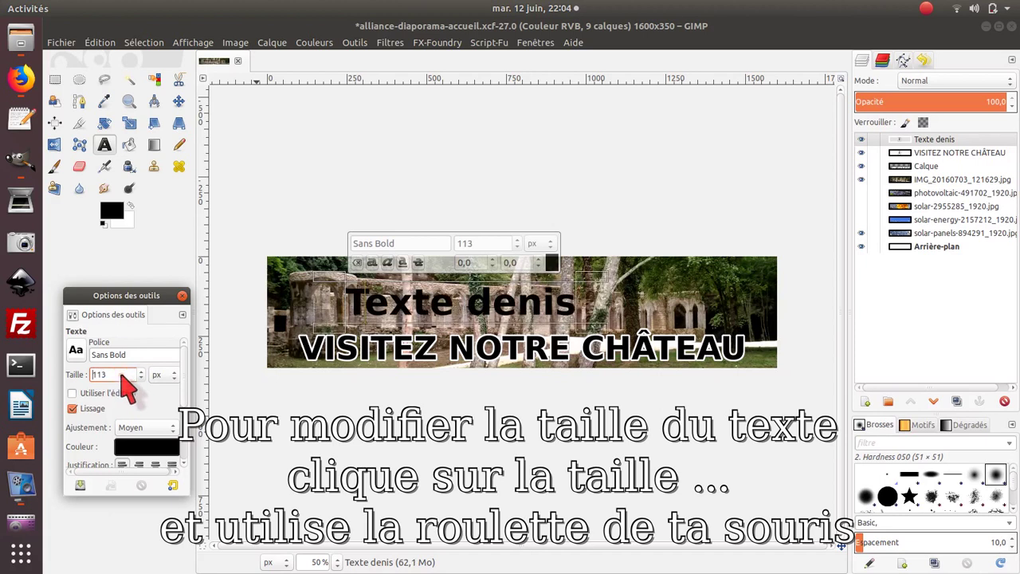
scroll(120, 375, "down", 6)
scroll(121, 376, "down", 20)
scroll(122, 374, "up", 3)
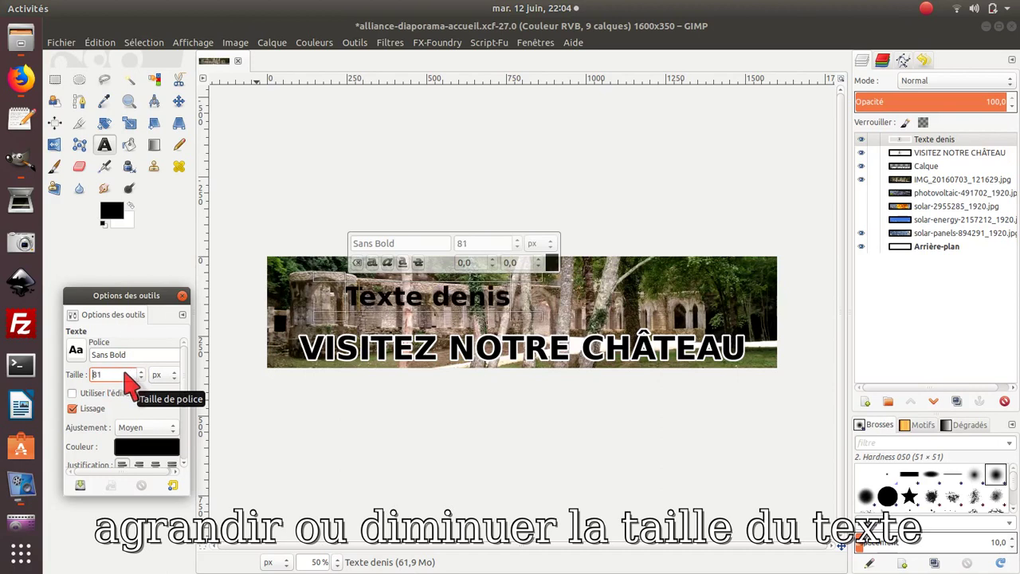
scroll(122, 378, "down", 1)
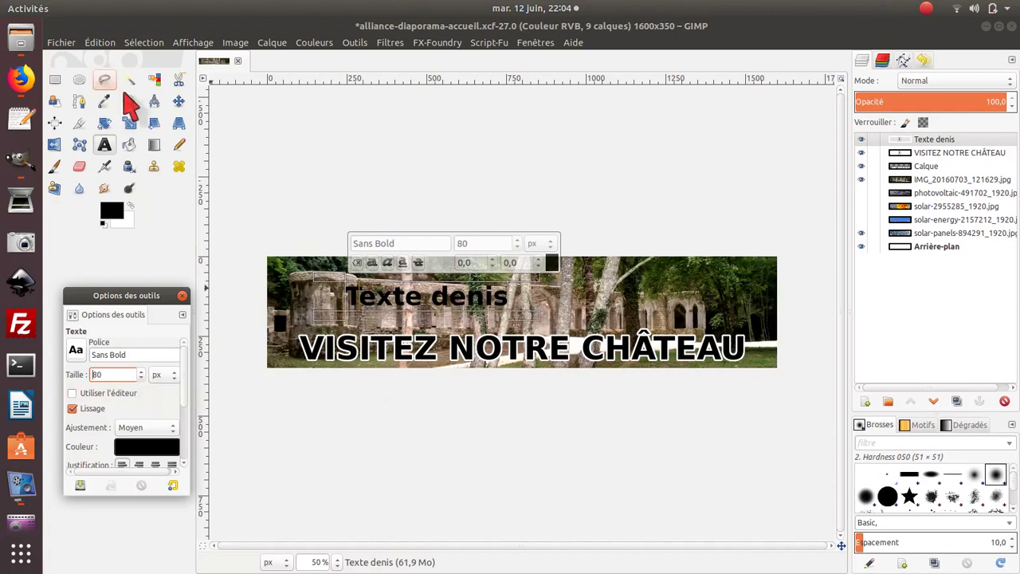
left_click(178, 101)
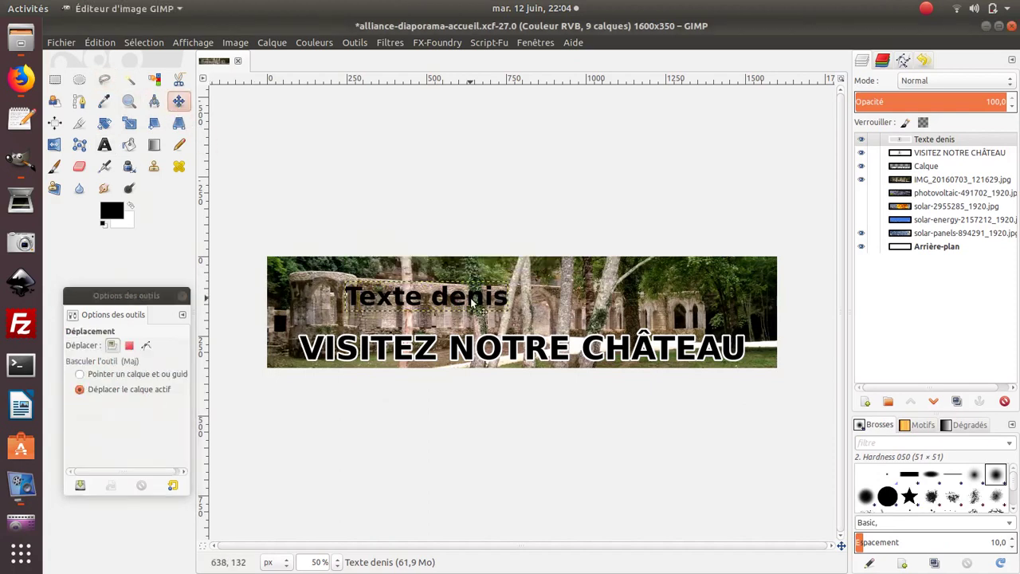
left_click_drag(472, 301, 729, 278)
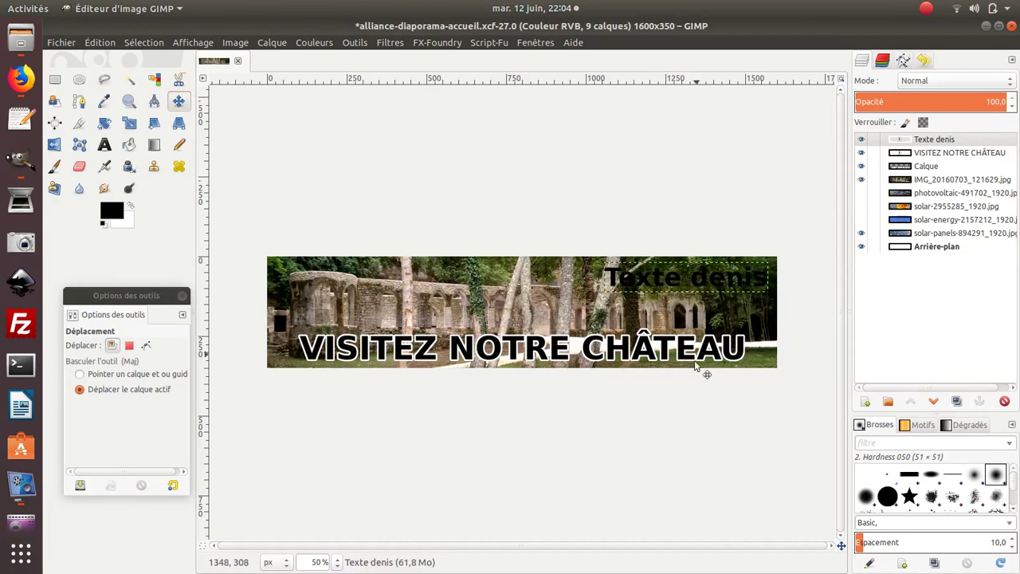
Add an empty 1600x350 layer between the title layer and the sample text layer
left_click(924, 152)
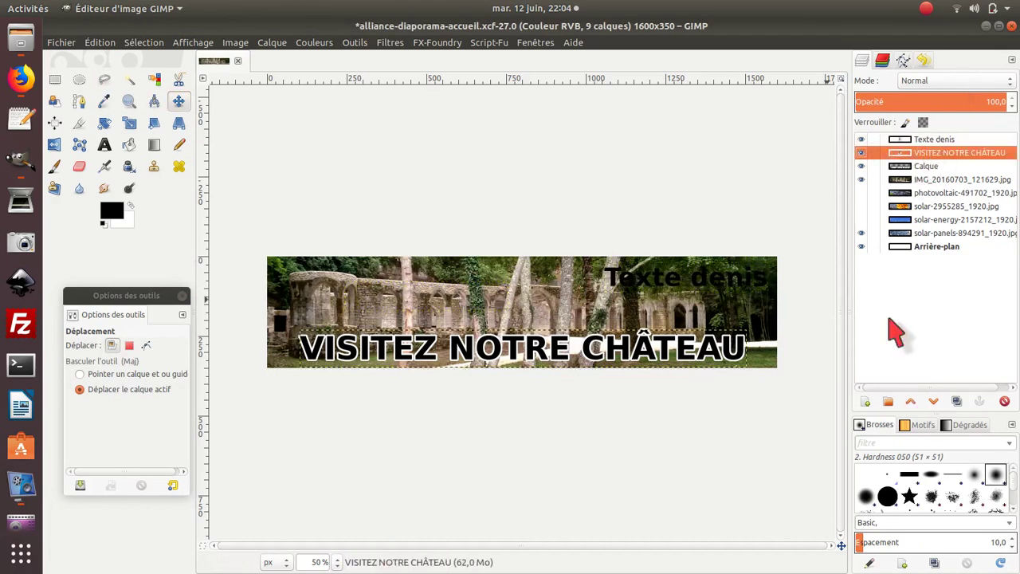
left_click(865, 401)
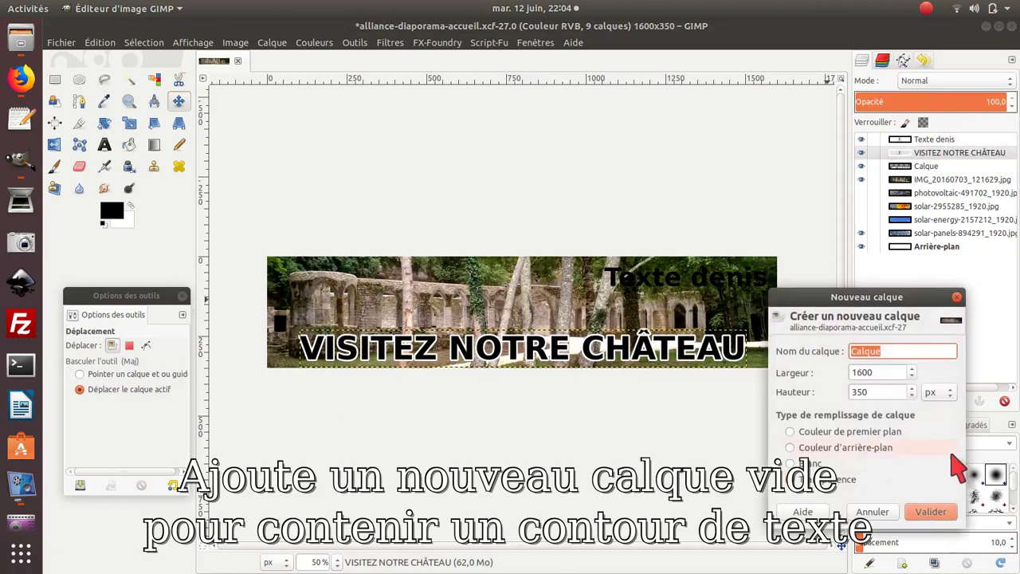
left_click(938, 517)
Create a selection from the sample text layer's alpha and, with the empty layer Calque #1 active, grow it by 5 px
left_click(938, 139)
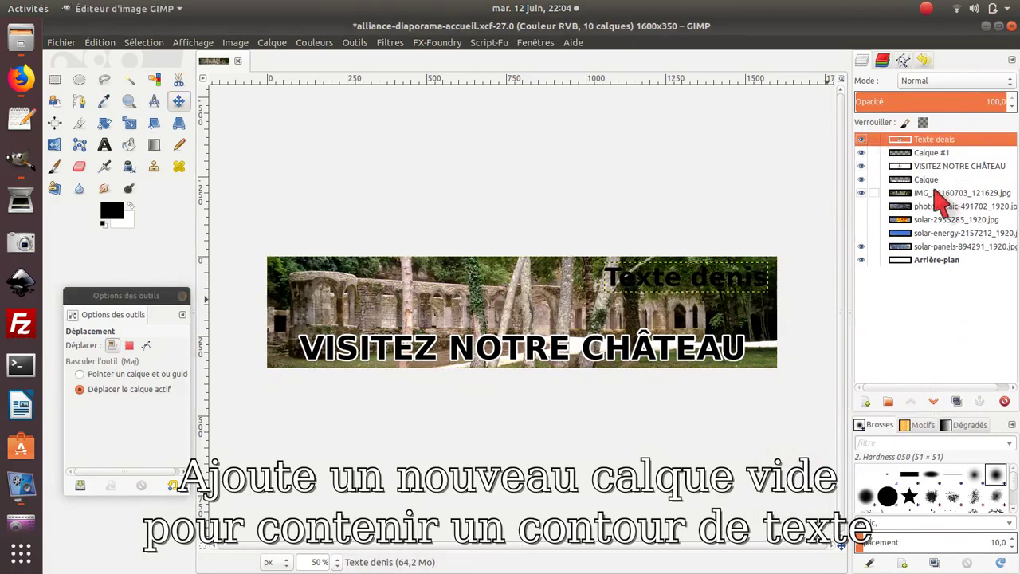
right_click(917, 143)
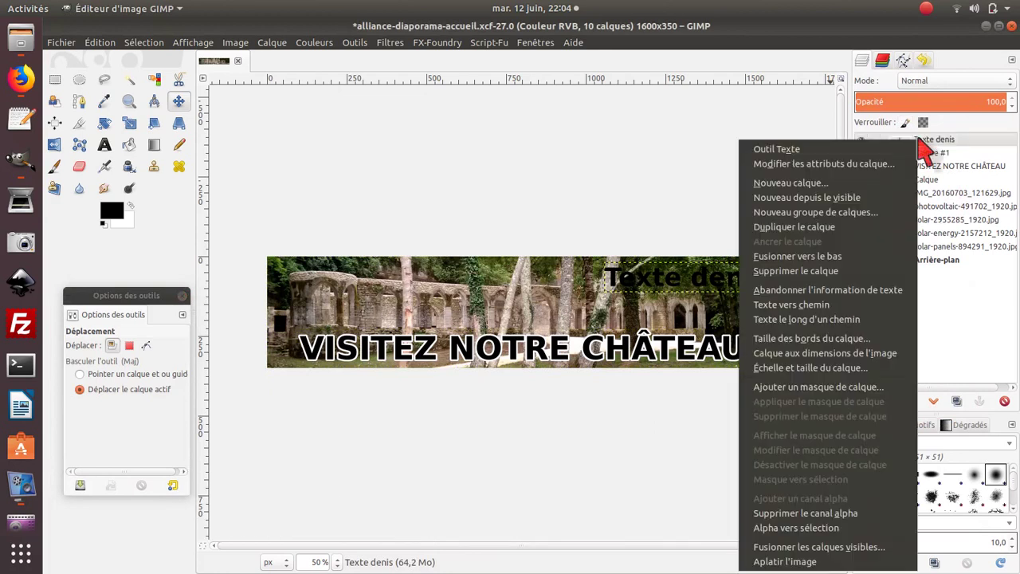
left_click(850, 529)
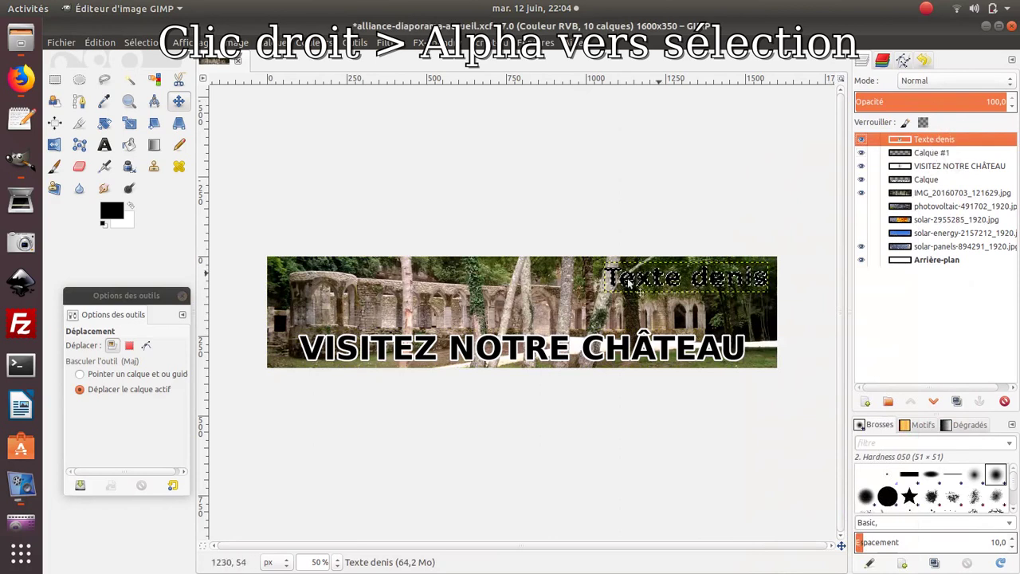
left_click(931, 153)
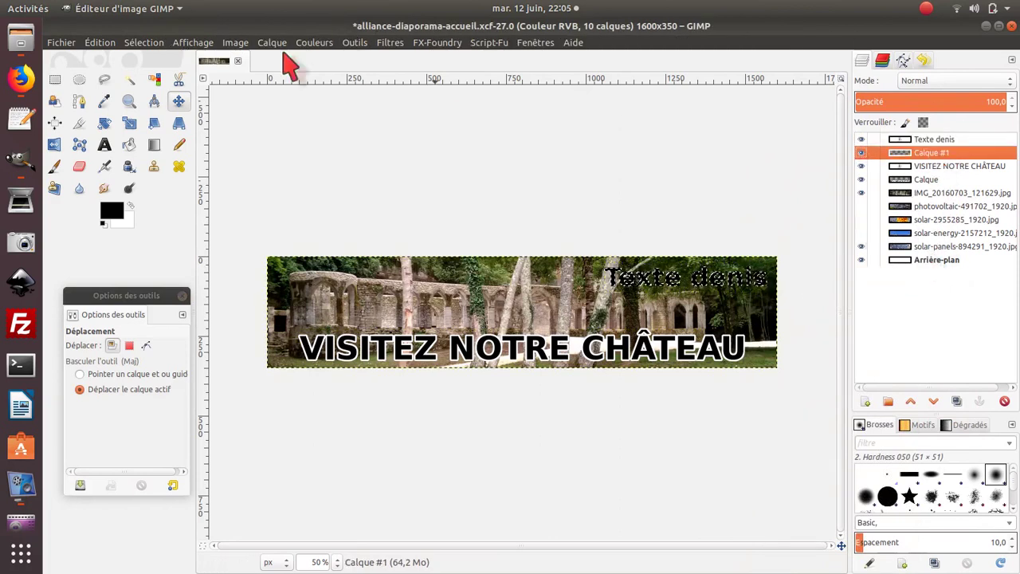
left_click(144, 43)
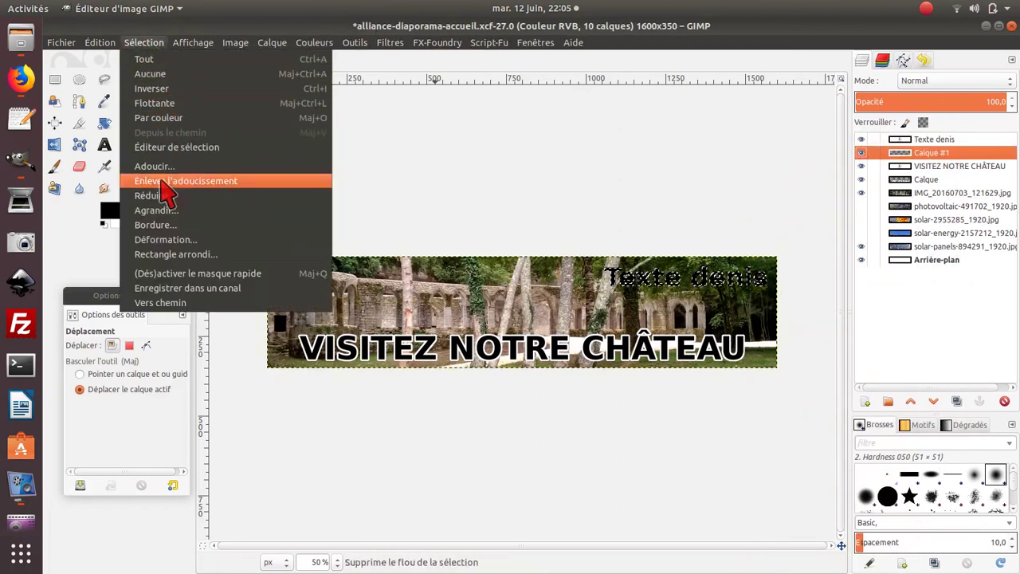
left_click(158, 210)
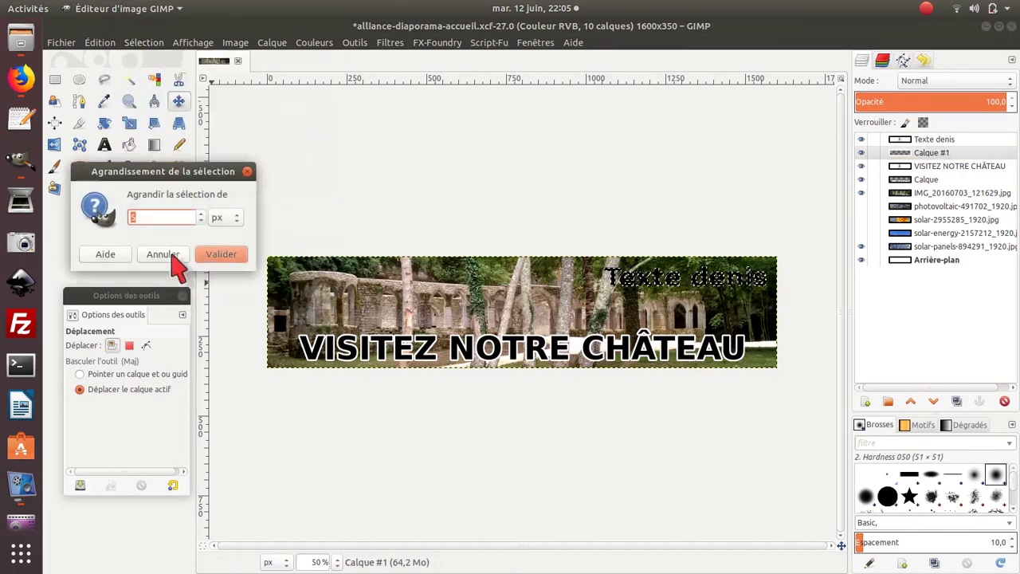
left_click(227, 256)
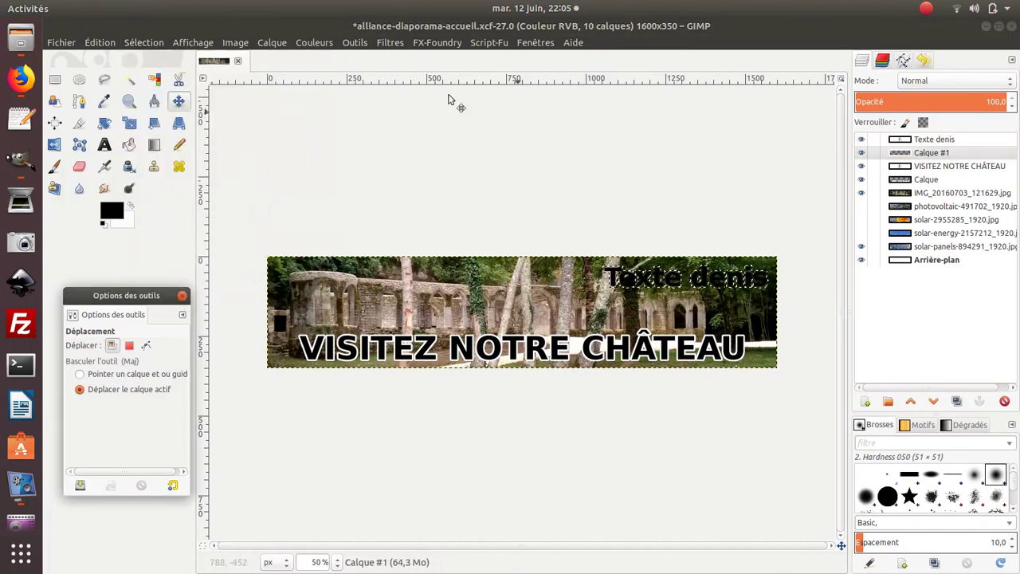
Fill the enlarged selection on Calque #1 with the white background colour and clear the selection
left_click(931, 155)
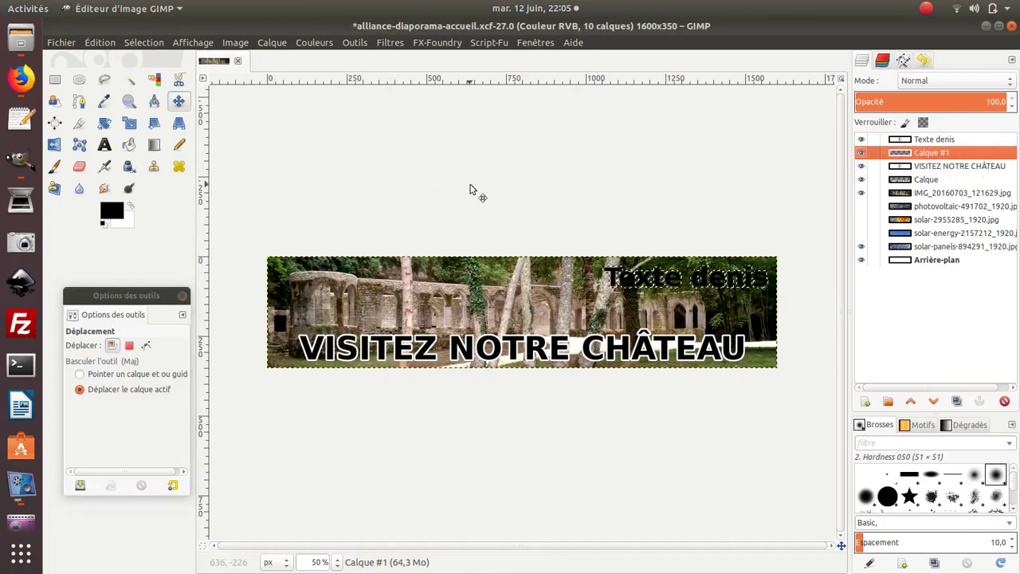
left_click(109, 42)
key("Escape")
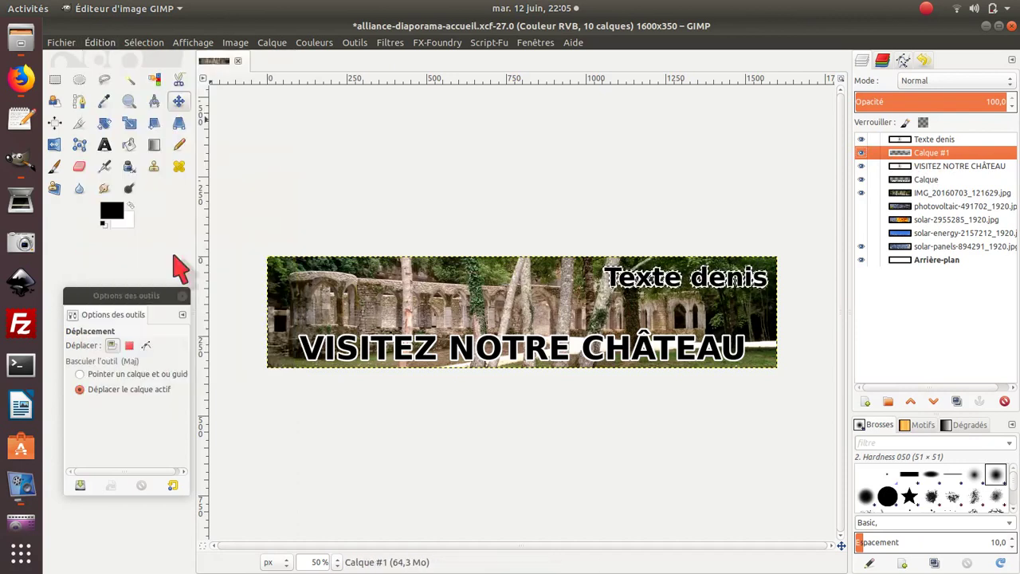
left_click(54, 79)
key("ctrl+shift+a")
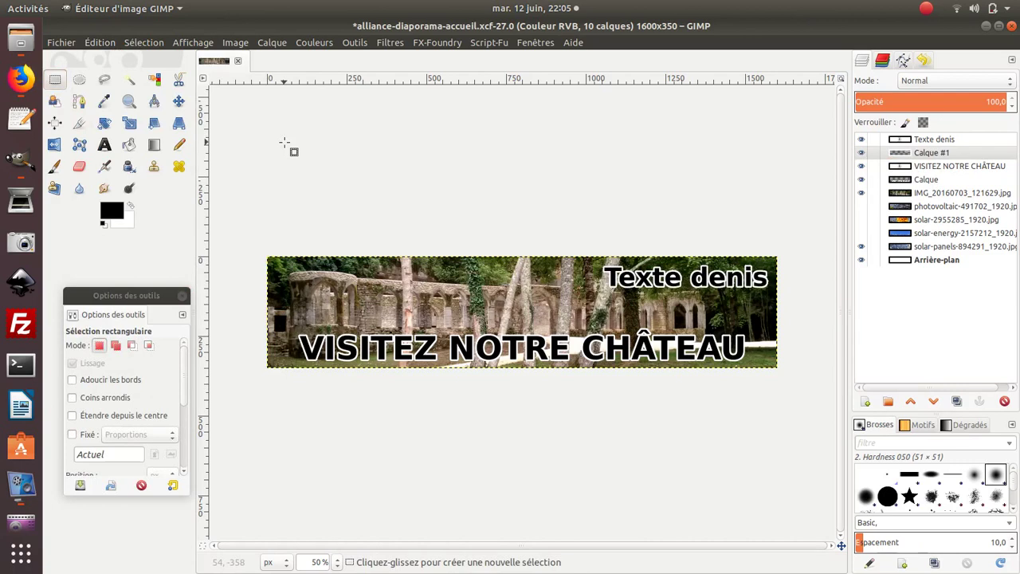
Delete the sample text layer and its outline layer Calque #1
left_click(950, 140)
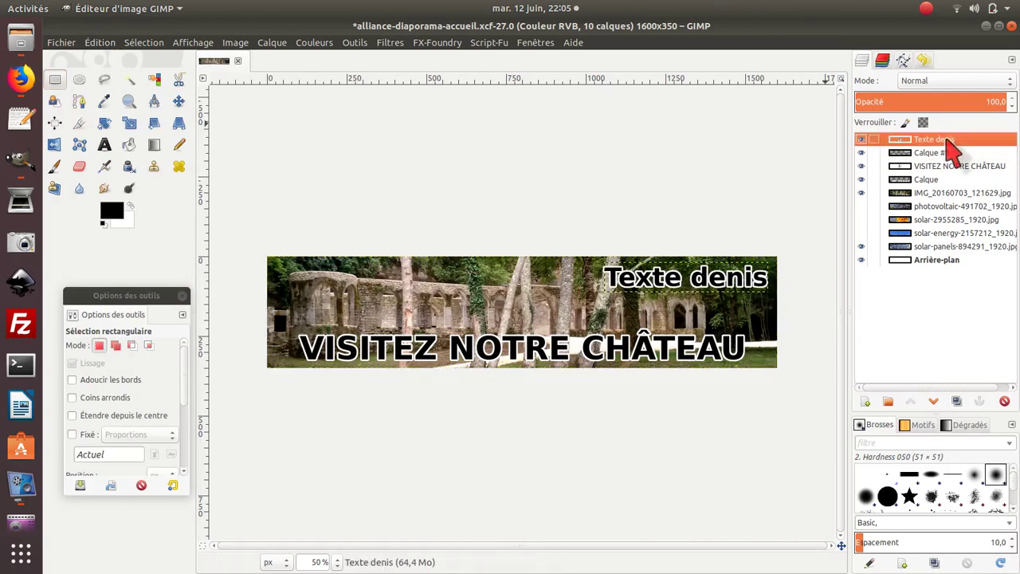
left_click(1004, 401)
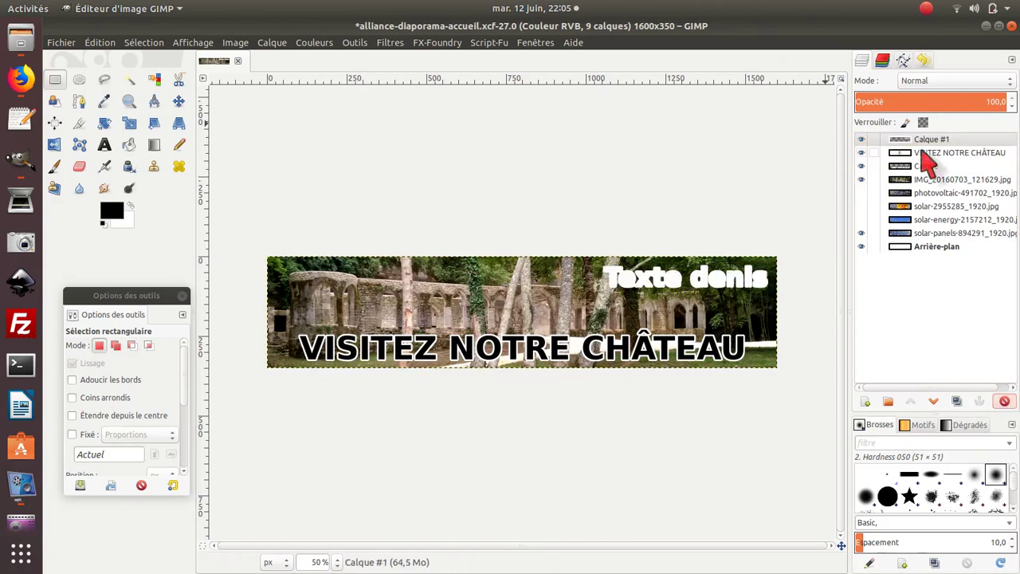
left_click(1004, 401)
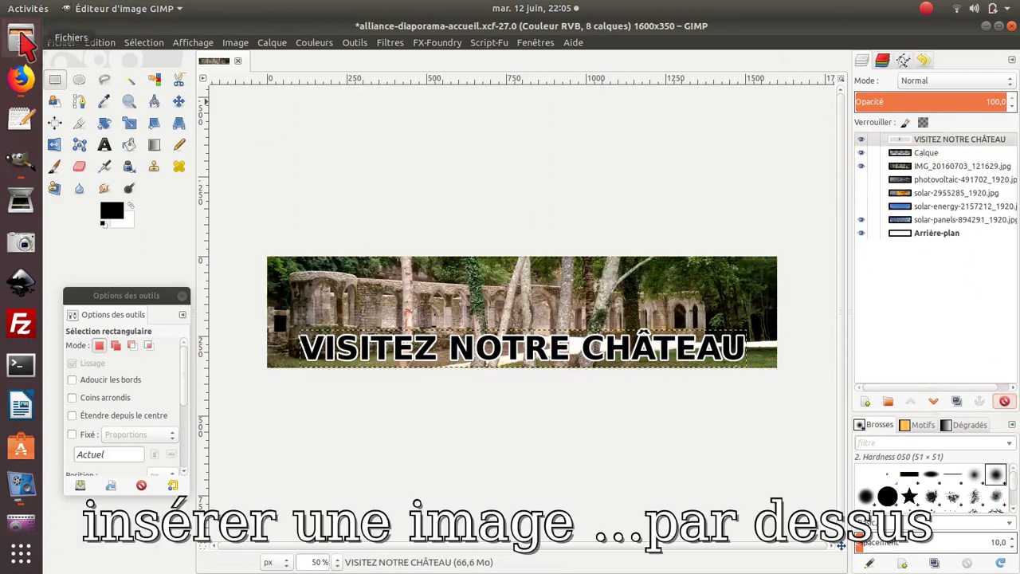
Insert DSCF5367.JPG from the images-sources folder in the file manager as a new layer above the title, and return to GIMP
key("super")
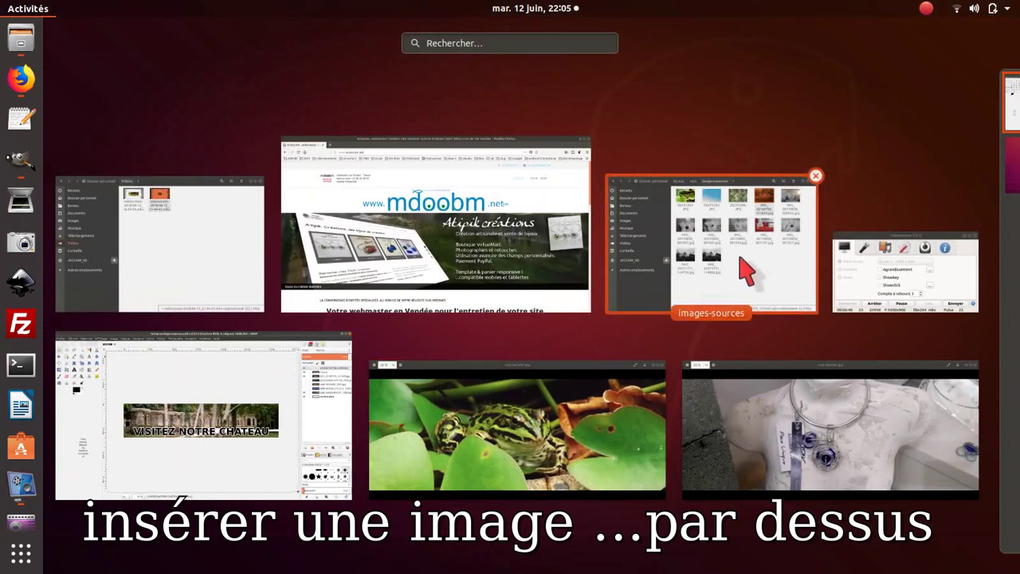
left_click(758, 278)
left_click(294, 189)
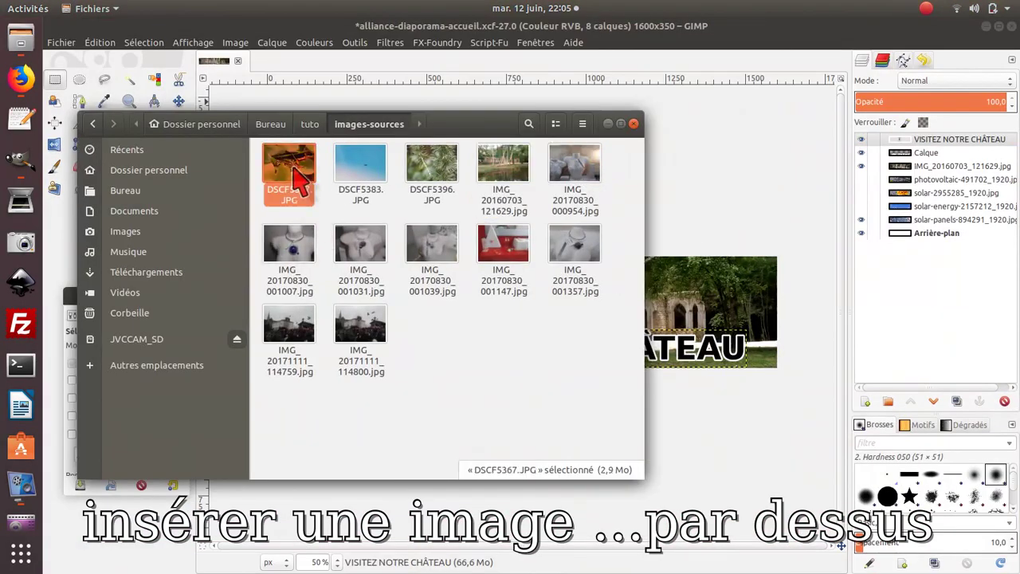
left_click_drag(299, 170, 967, 155)
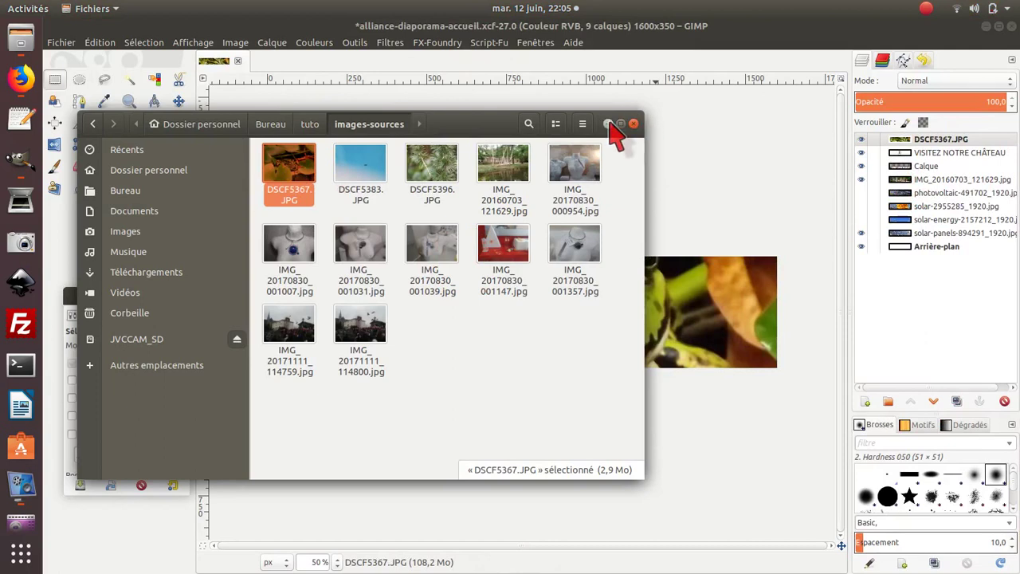
left_click(665, 222)
Scale the DSCF5367.JPG layer down to about 331 x 248 px
scroll(531, 282, "down", 8)
scroll(532, 282, "up", 4)
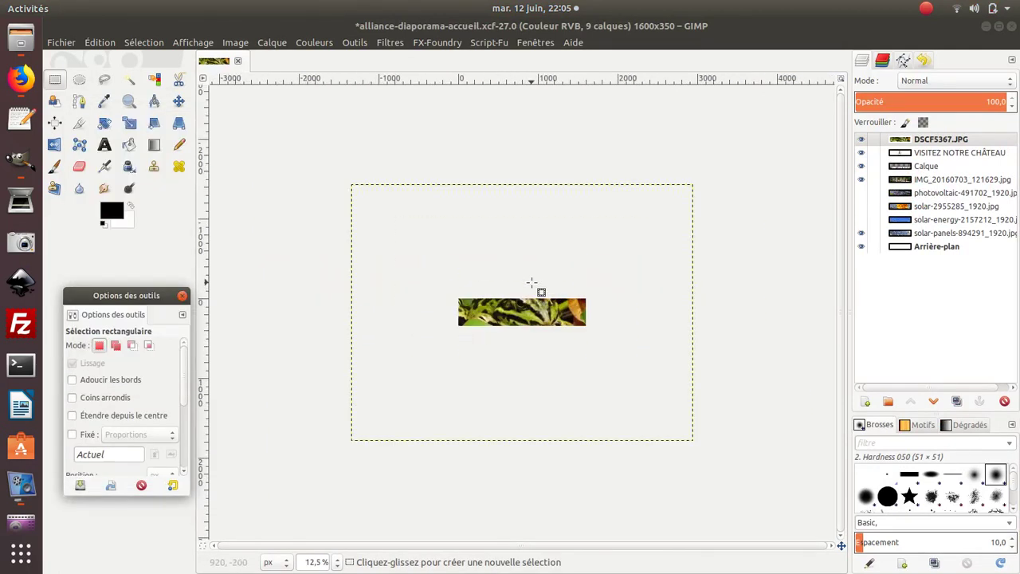
left_click(133, 123)
left_click_drag(371, 207, 546, 362)
left_click_drag(691, 442, 602, 359)
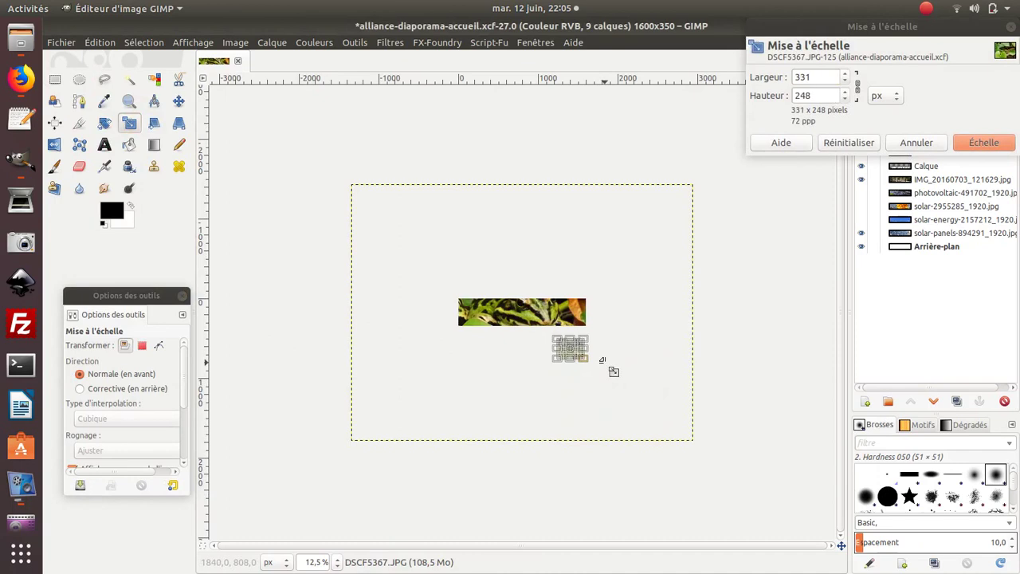
left_click(999, 142)
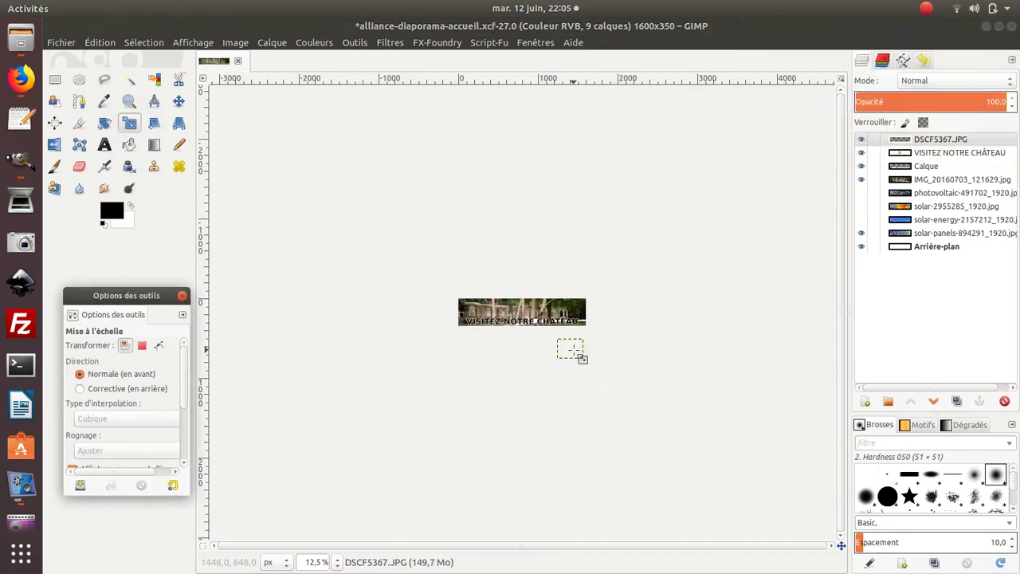
Move the small DSCF5367.JPG photo onto the banner's right end, just inside the top edge
scroll(571, 351, "up", 1)
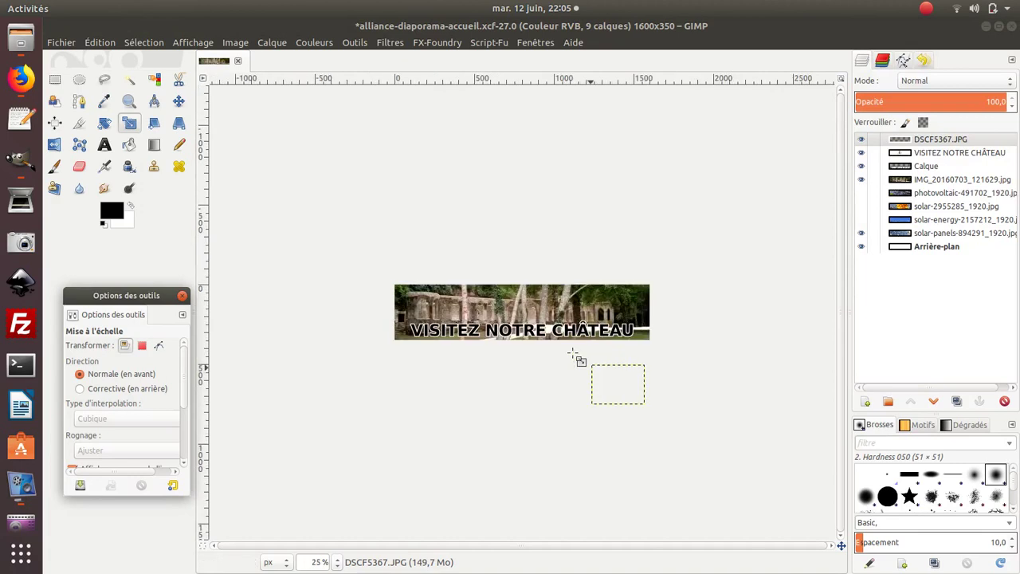
left_click(180, 102)
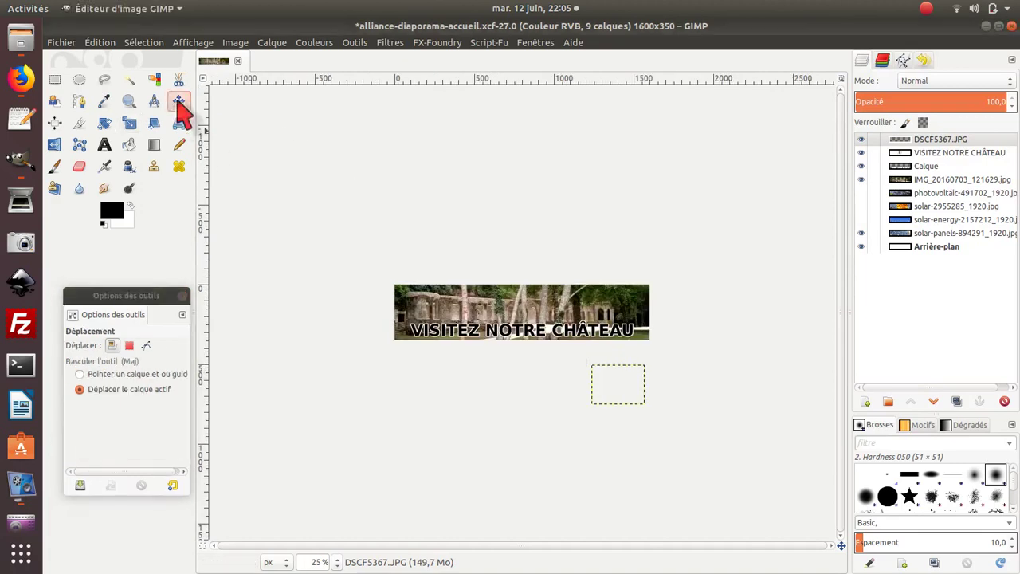
left_click_drag(619, 390, 633, 317)
scroll(634, 317, "up", 2)
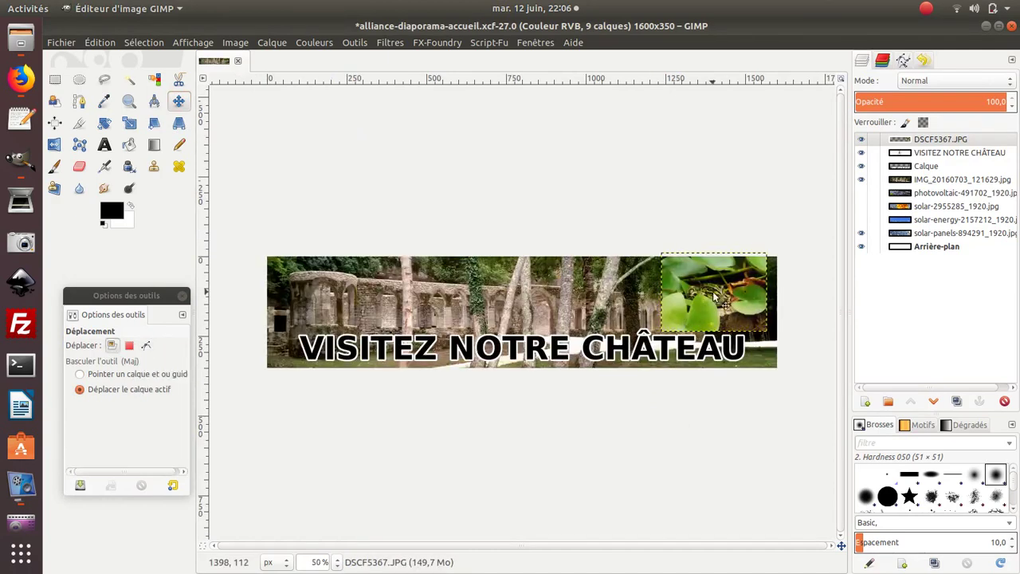
scroll(714, 297, "up", 1)
mouse_move(716, 283)
left_mouse_down()
mouse_move(714, 303)
mouse_move(716, 295)
left_mouse_up()
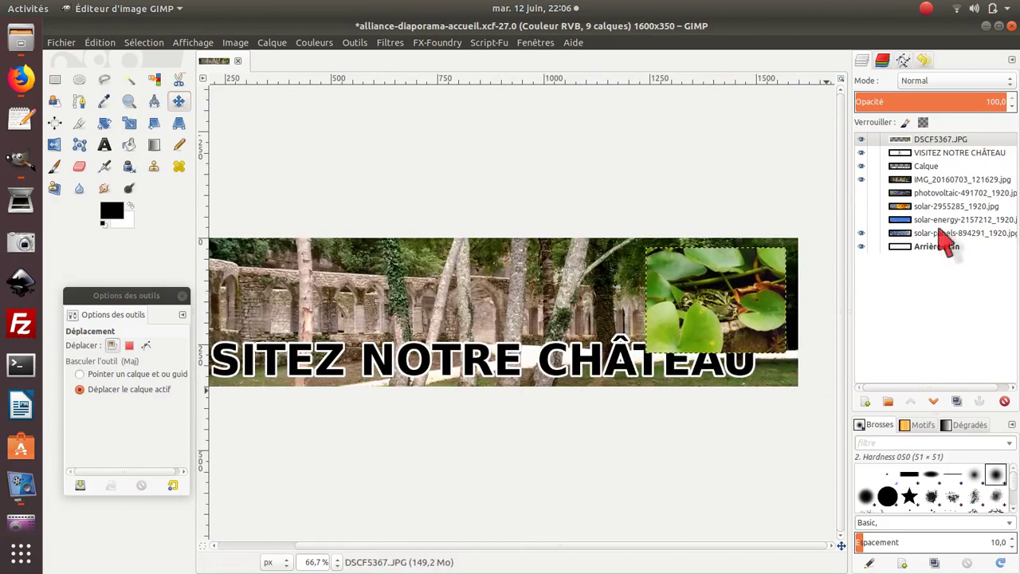
Place the DSCF5367.JPG layer below the title layer and its outline layer Calque, and shift the photo slightly down
left_click_drag(937, 139, 956, 168)
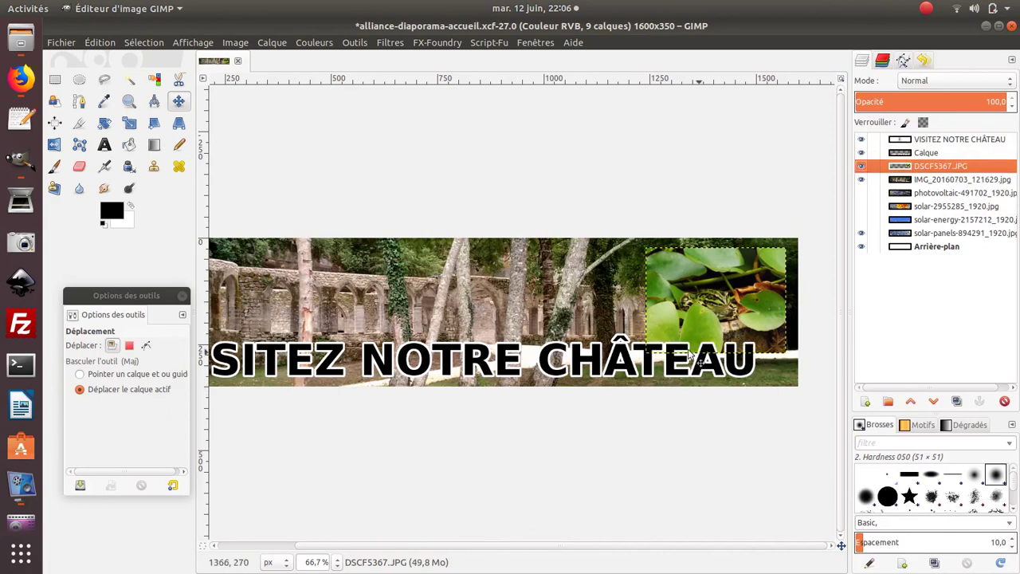
left_click_drag(722, 301, 713, 308)
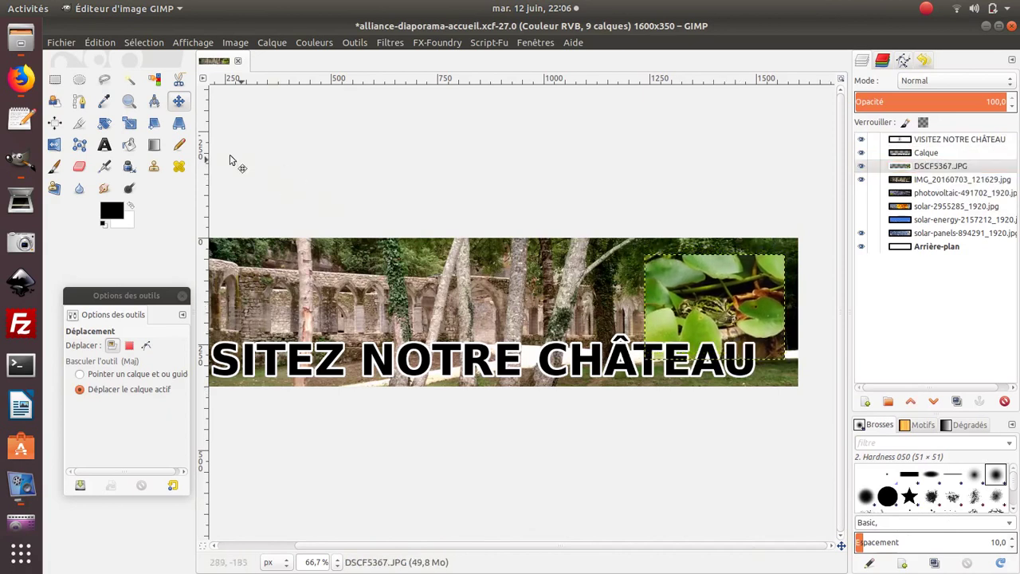
Rotate the DSCF5367.JPG layer a few degrees counter-clockwise
left_click(107, 125)
left_click(703, 326)
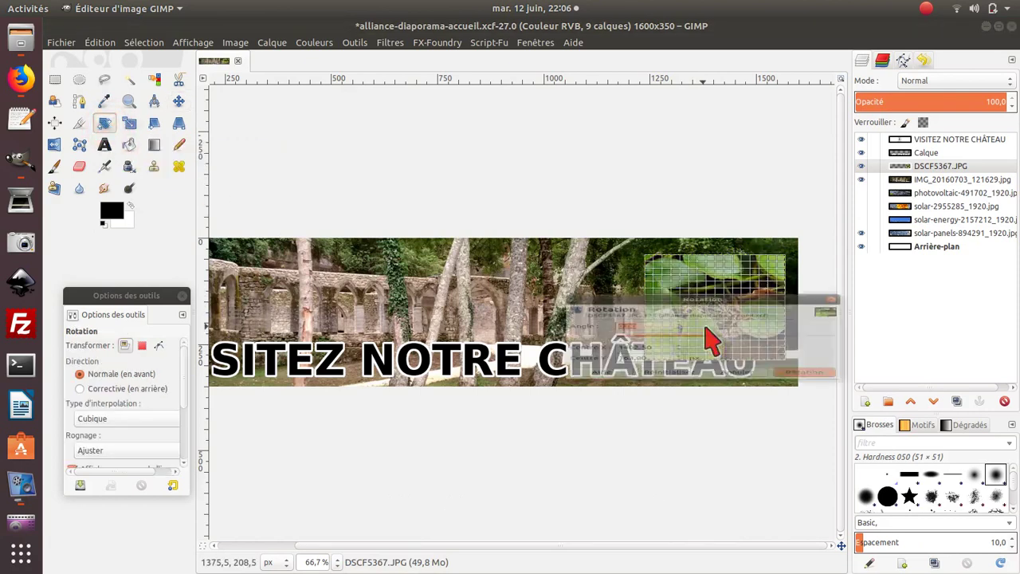
left_click_drag(732, 259, 241, 76)
left_click_drag(774, 349, 778, 339)
left_click(421, 237)
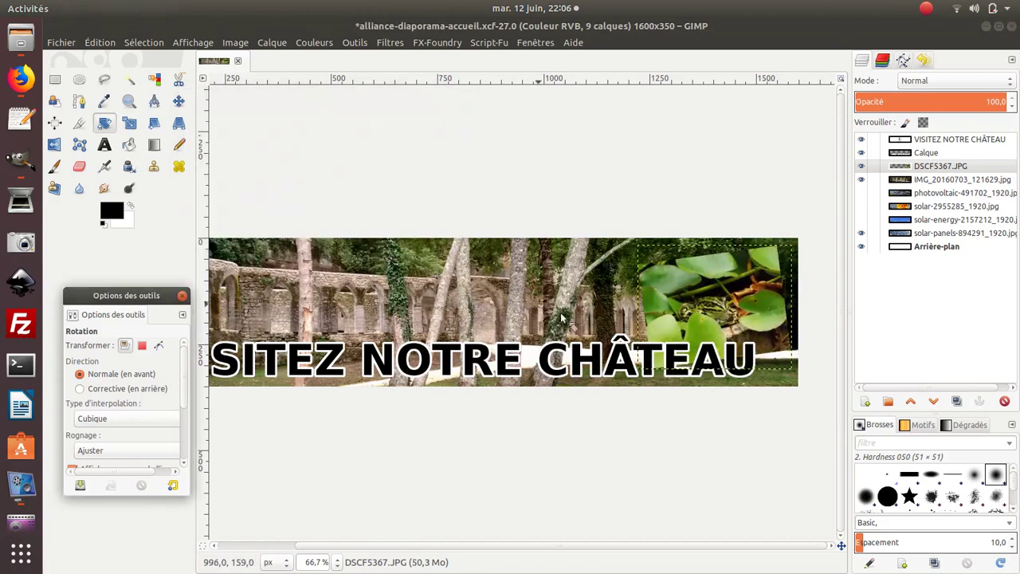
left_click_drag(730, 303, 712, 296)
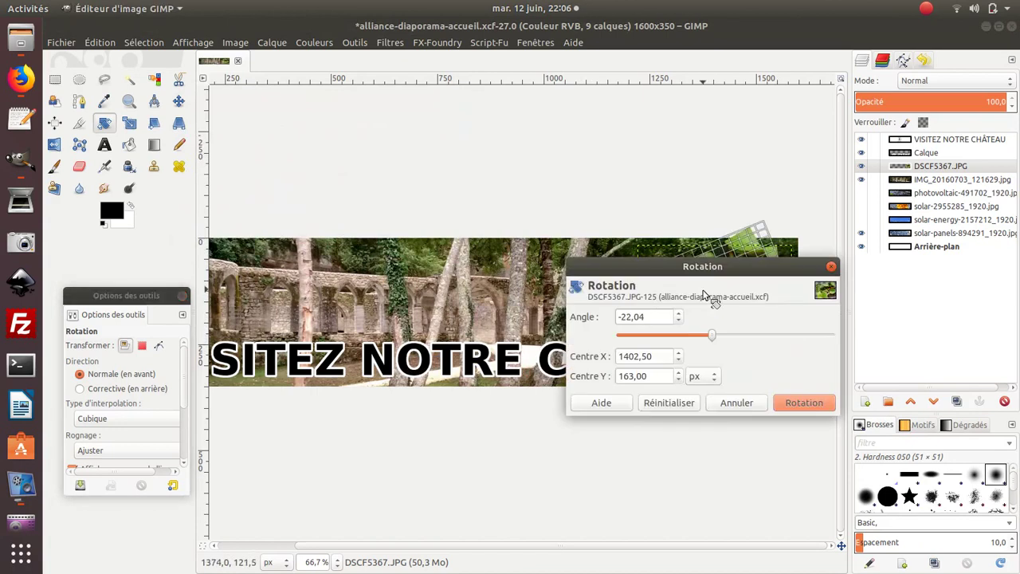
left_click(731, 403)
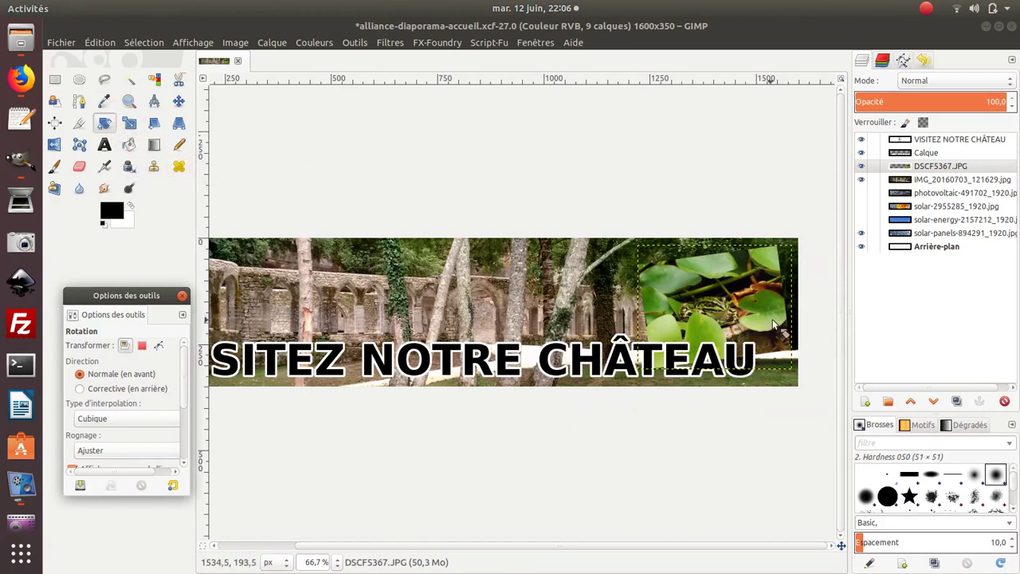
scroll(747, 338, "up", 1)
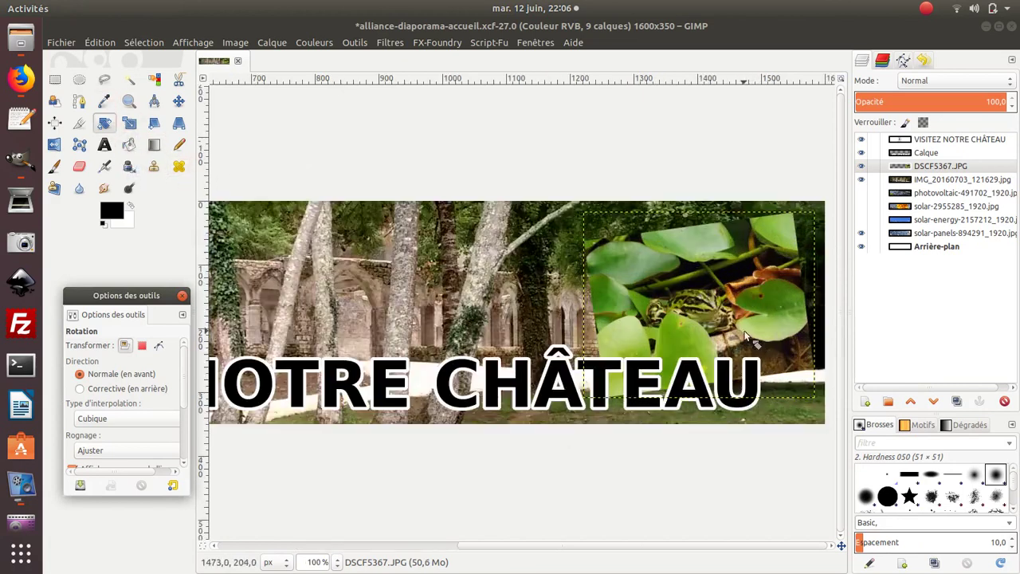
left_click(179, 101)
left_click_drag(630, 315, 625, 313)
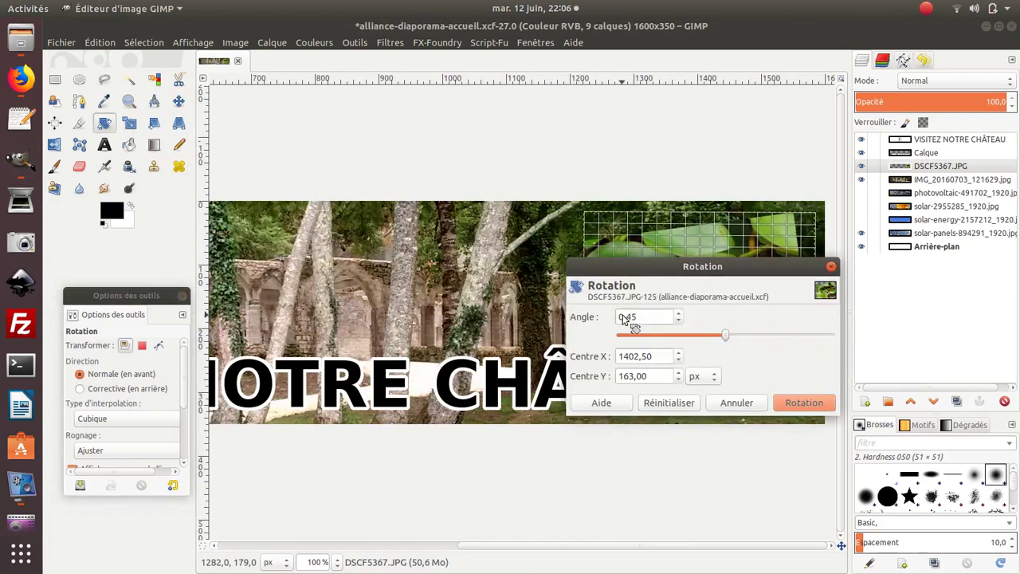
left_click(803, 403)
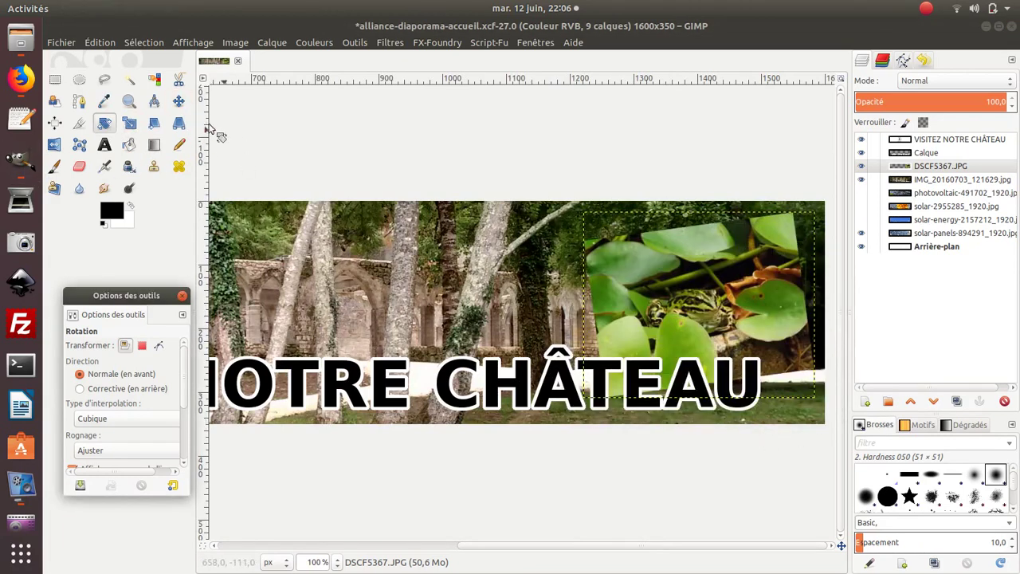
Shift the tilted photo slightly left and turn the alpha of the DSCF5367.JPG layer into a selection
left_click(179, 102)
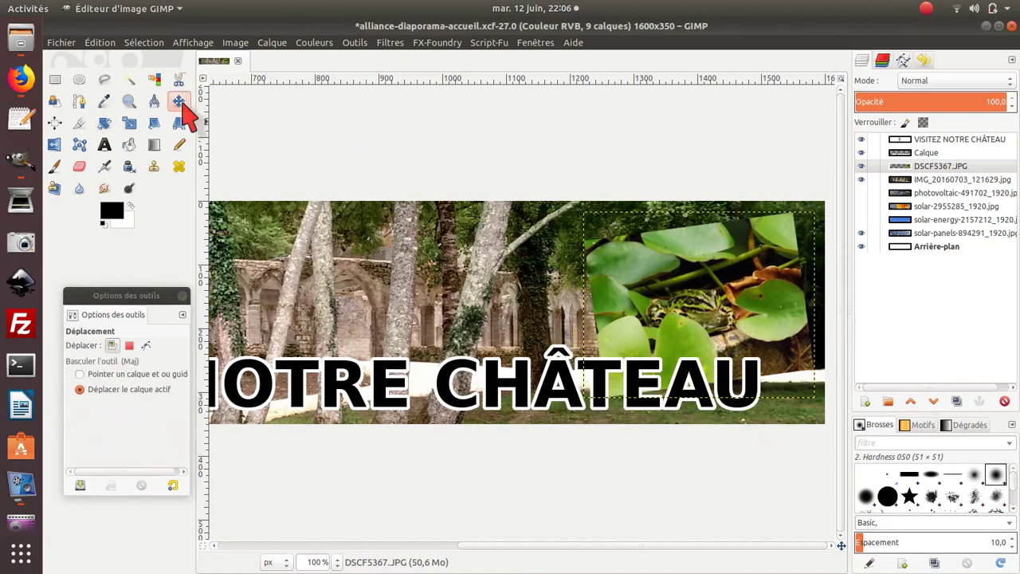
left_click_drag(725, 287, 712, 286)
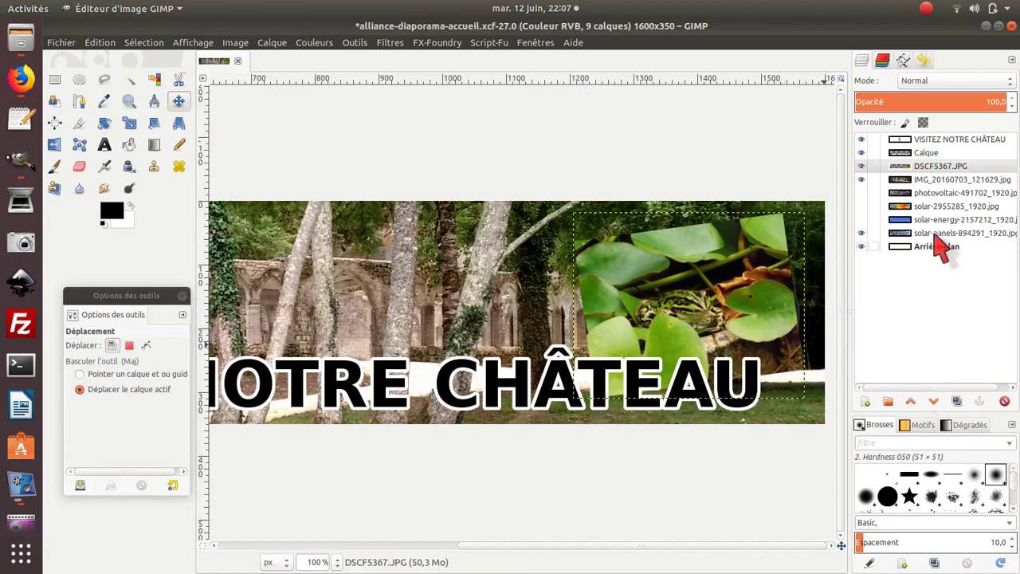
right_click(942, 166)
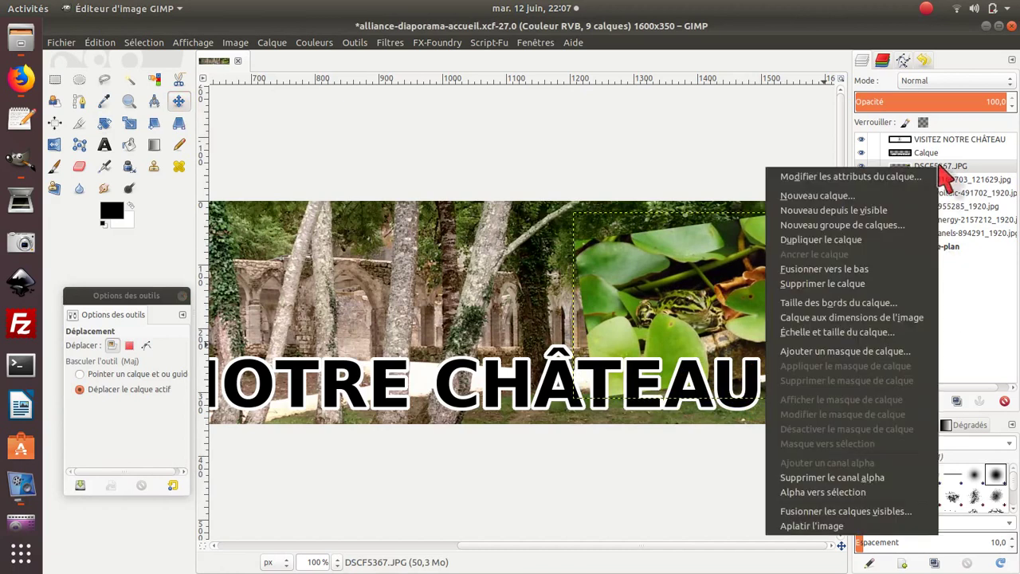
left_click(879, 494)
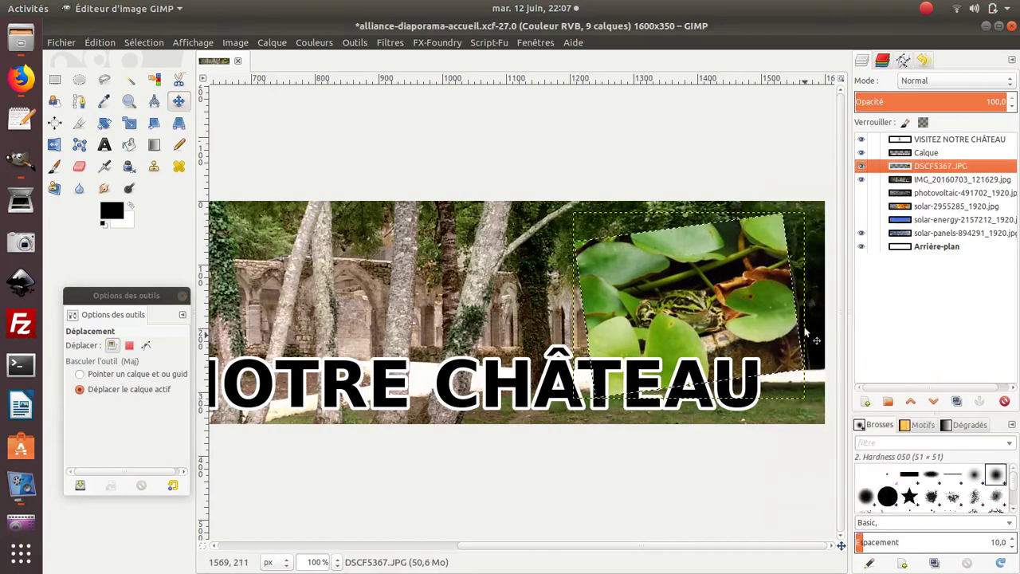
Add a new transparent layer, Calque #1, directly above the IMG_20160703_121629.jpg layer
left_click(936, 179)
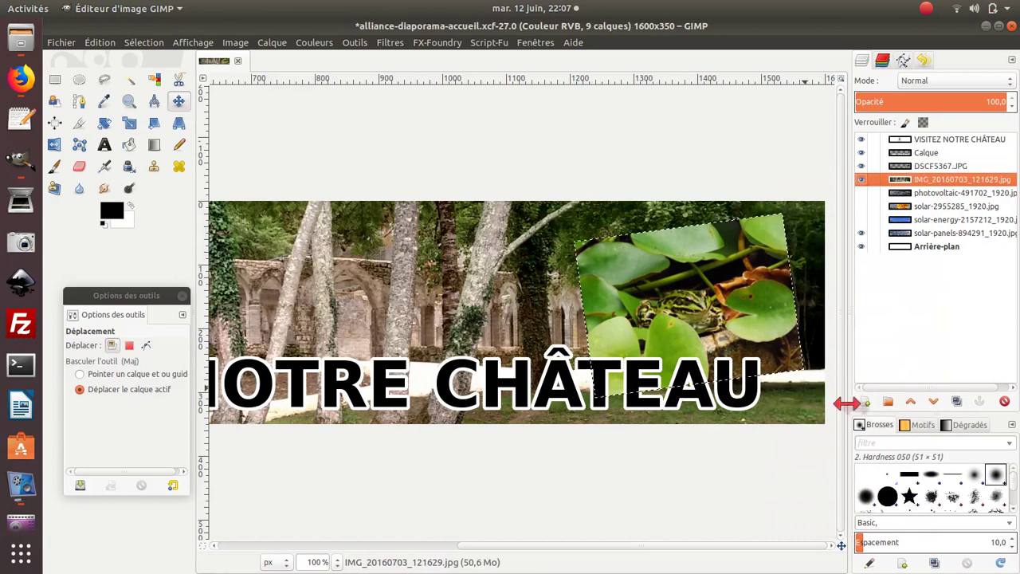
left_click(864, 401)
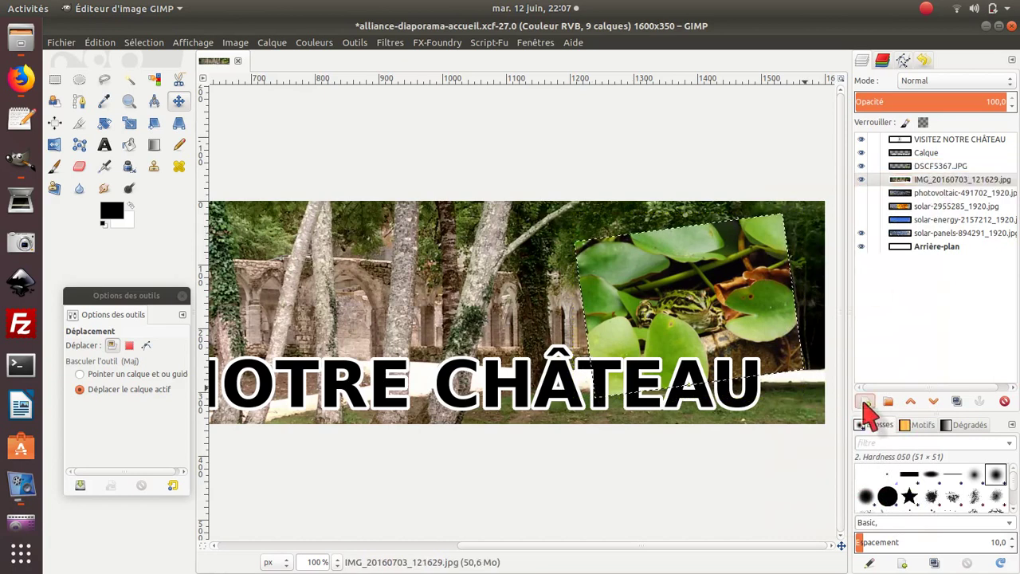
left_click(927, 516)
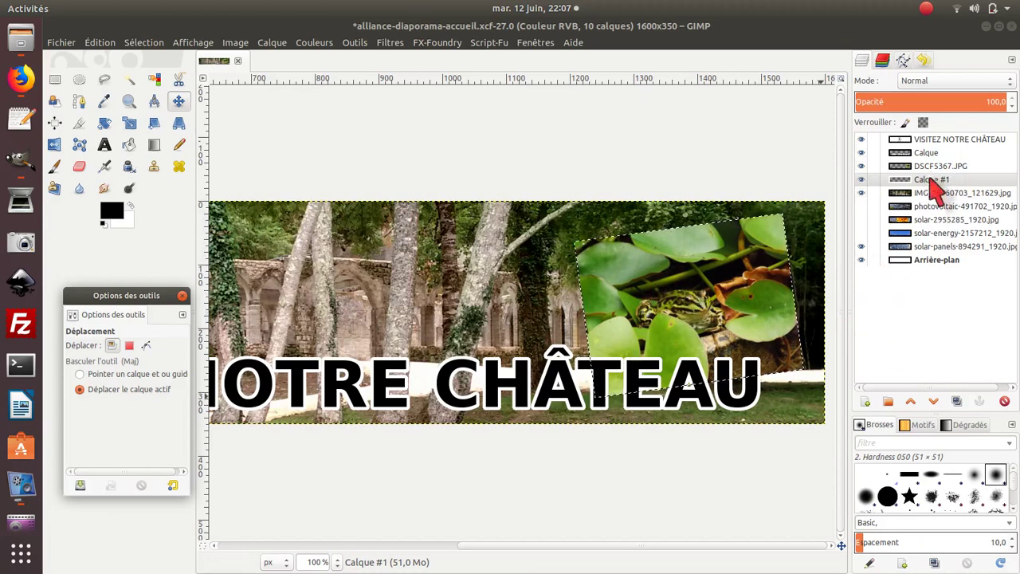
Fill the photo-shaped selection on Calque #1 with the black foreground colour and check it by briefly hiding the photo layer
left_click(99, 43)
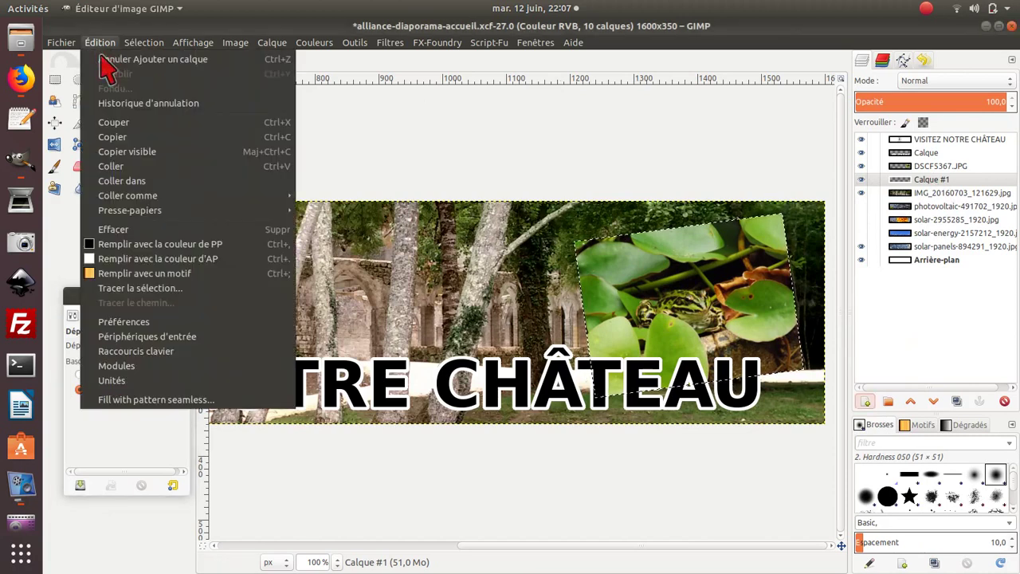
left_click(158, 248)
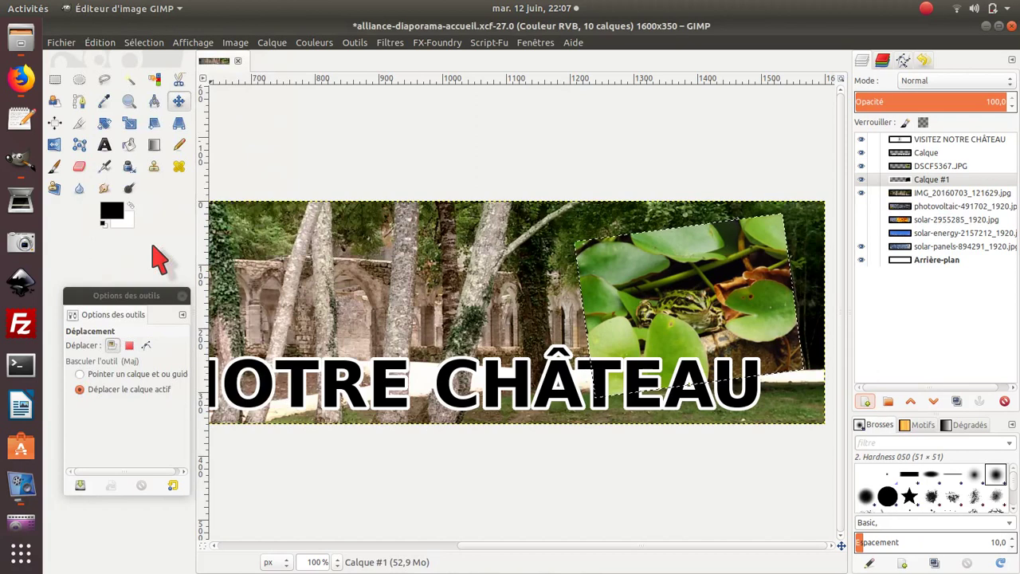
left_click(862, 166)
left_click(863, 166)
left_click(862, 166)
left_click(862, 166)
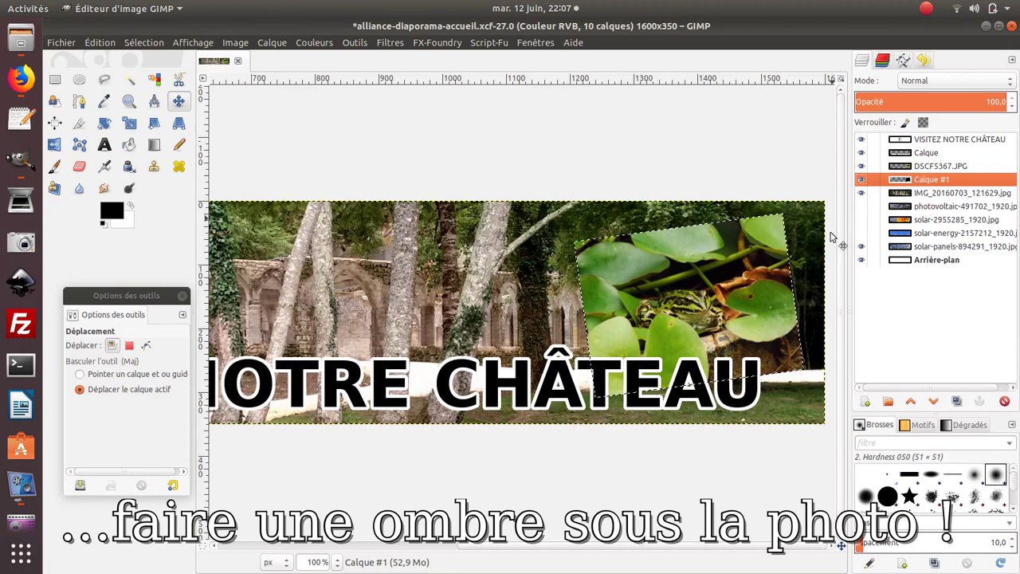
Apply a Gaussian blur with a 10 px radius to the black shape on Calque #1
left_click(388, 43)
mouse_move(399, 122)
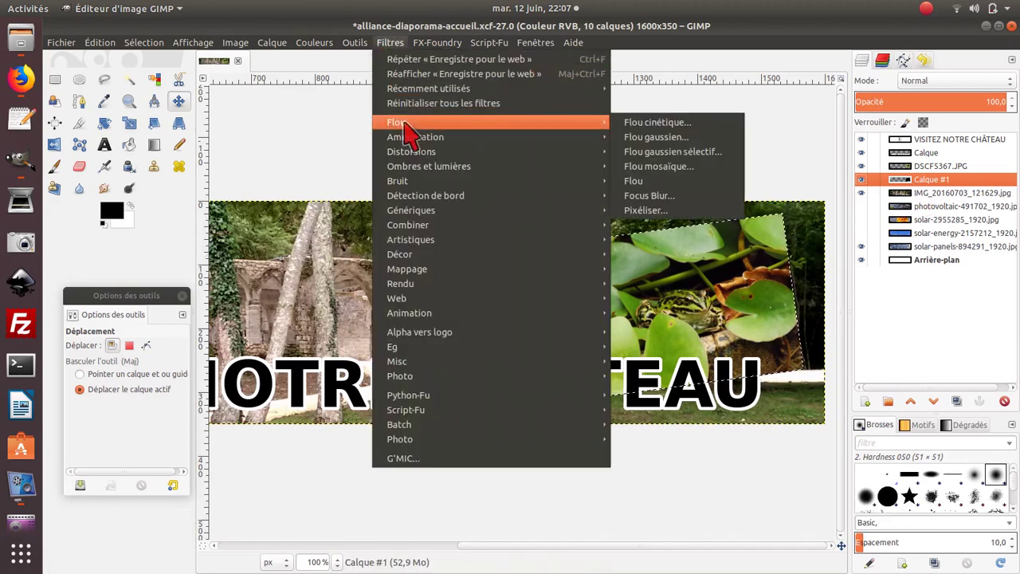
left_click(649, 137)
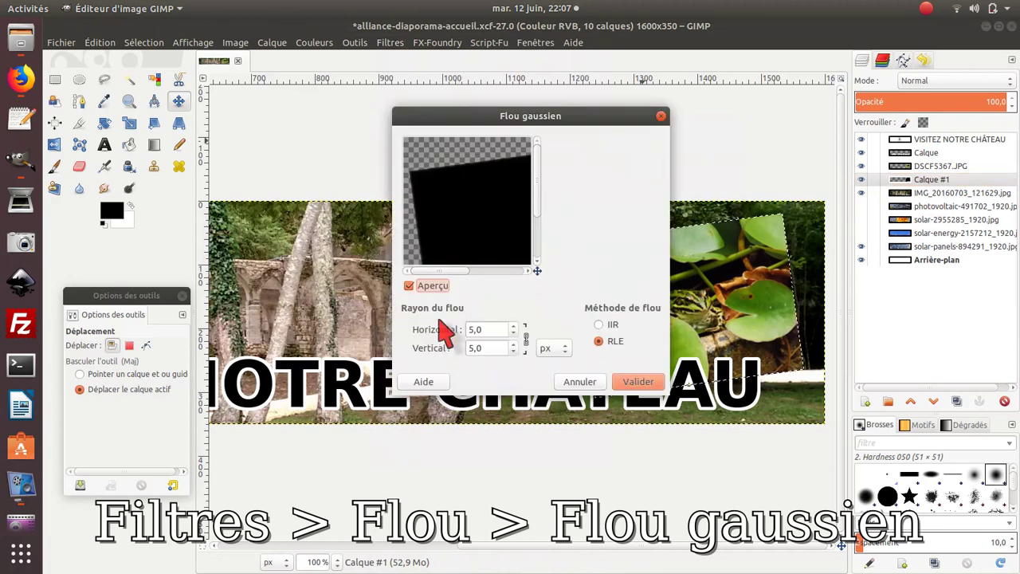
double_click(485, 330)
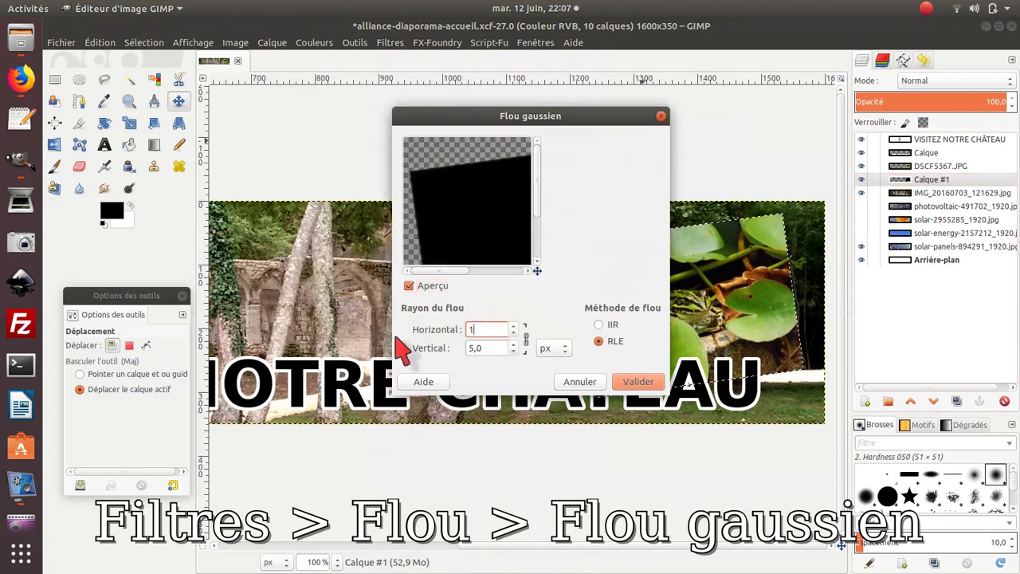
left_click(624, 380)
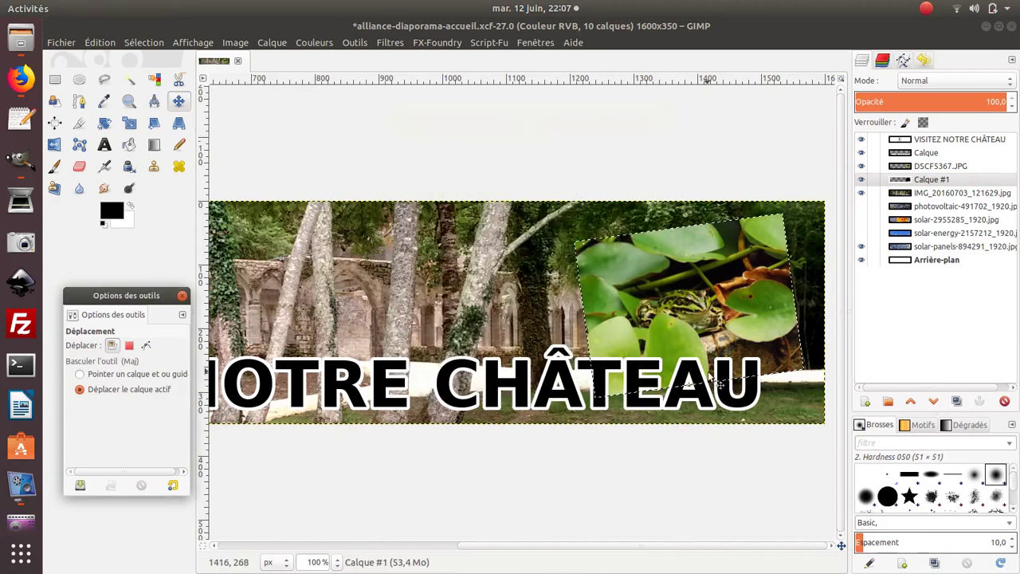
Clear the selection and hide the DSCF5367.JPG layer to expose the black shadow on Calque #1
left_click(55, 79)
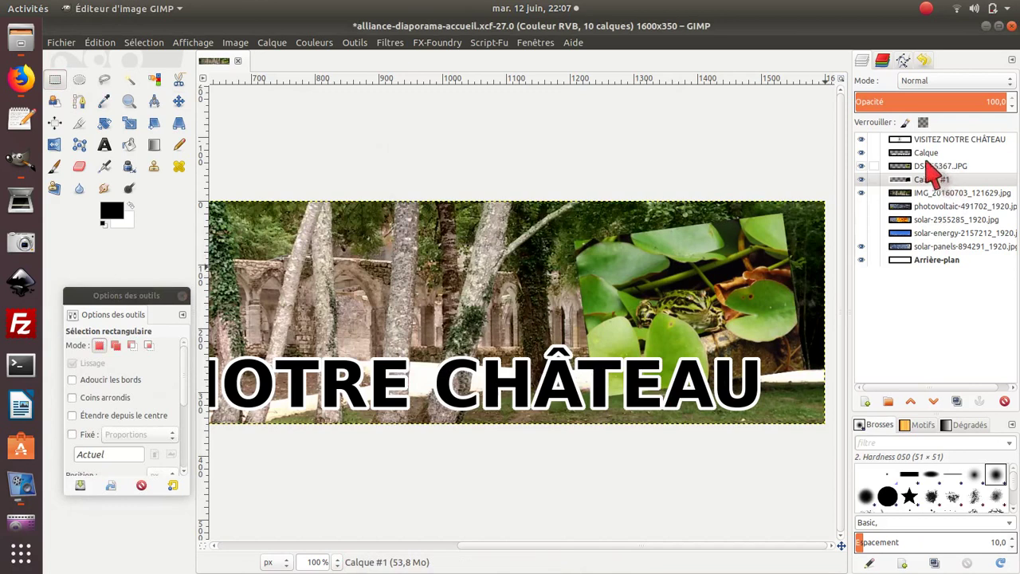
left_click(870, 181)
left_click(860, 167)
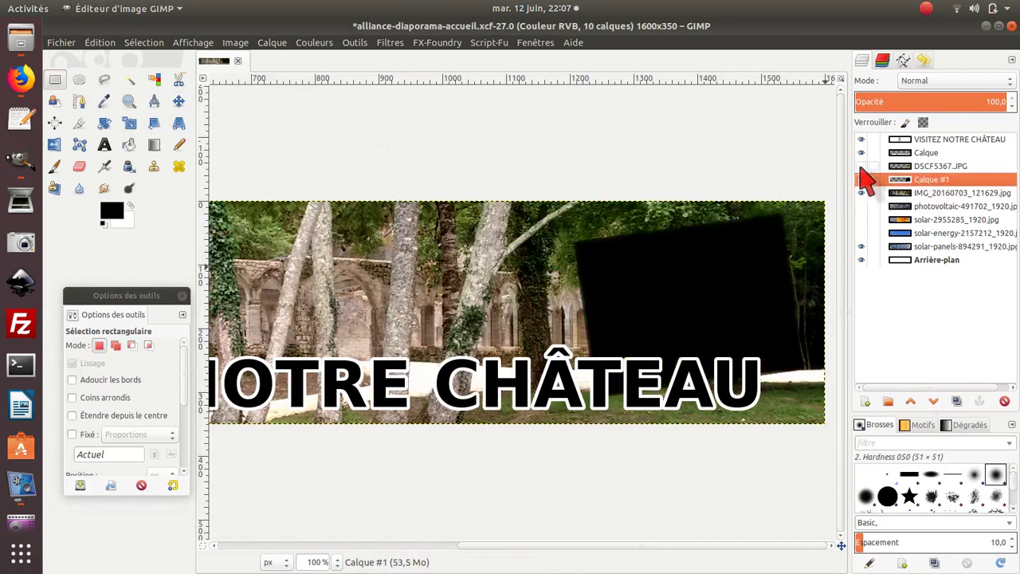
left_click(860, 167)
left_click(860, 167)
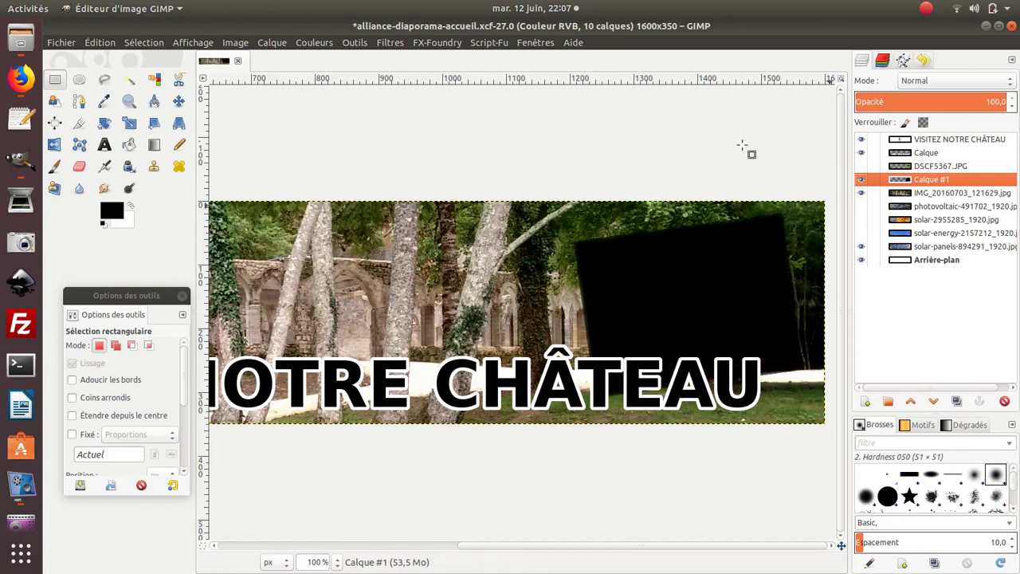
Apply another 10 px Gaussian blur to Calque #1 and show the DSCF5367.JPG layer again
left_click(390, 43)
mouse_move(401, 127)
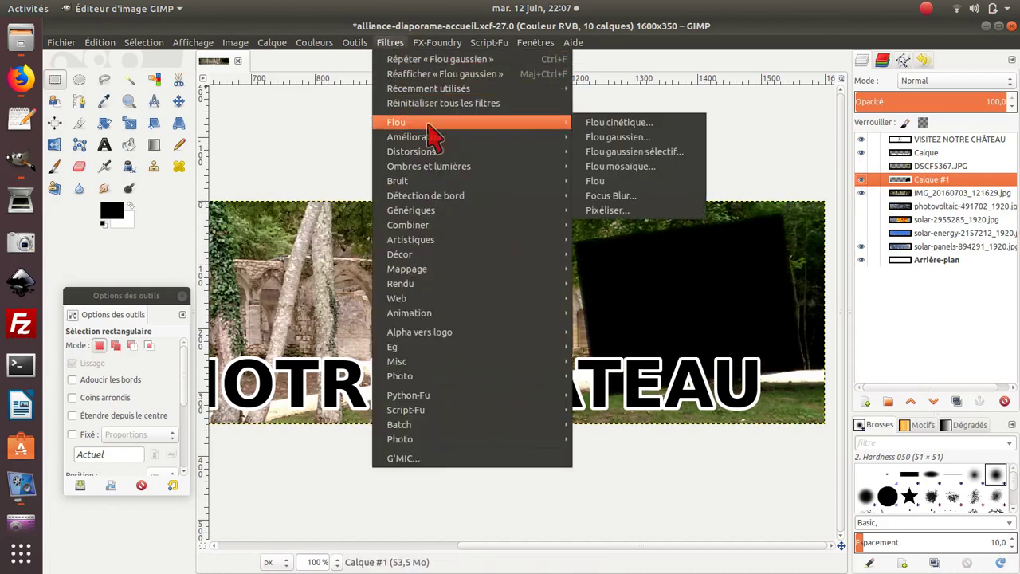
left_click(618, 139)
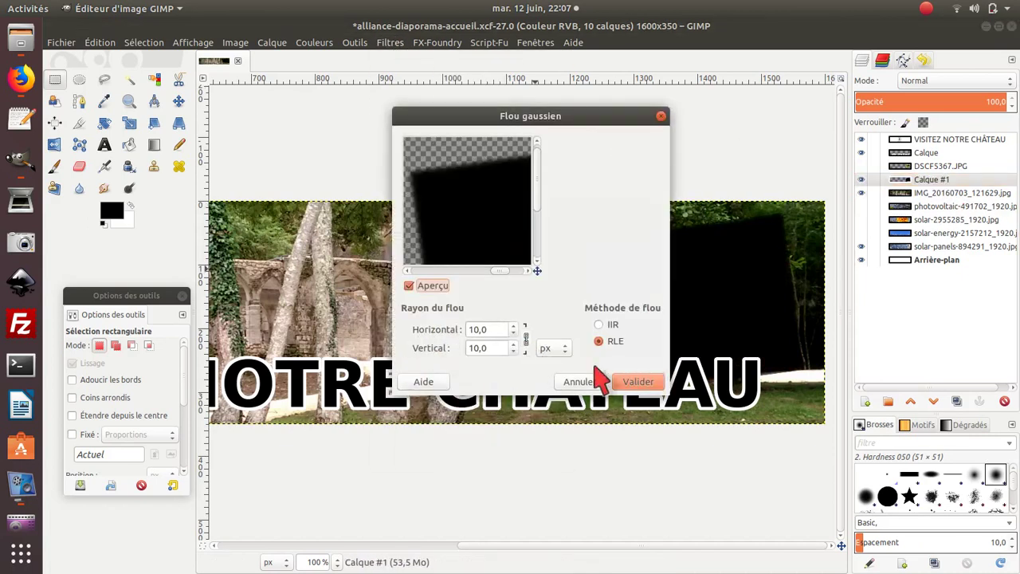
left_click(647, 384)
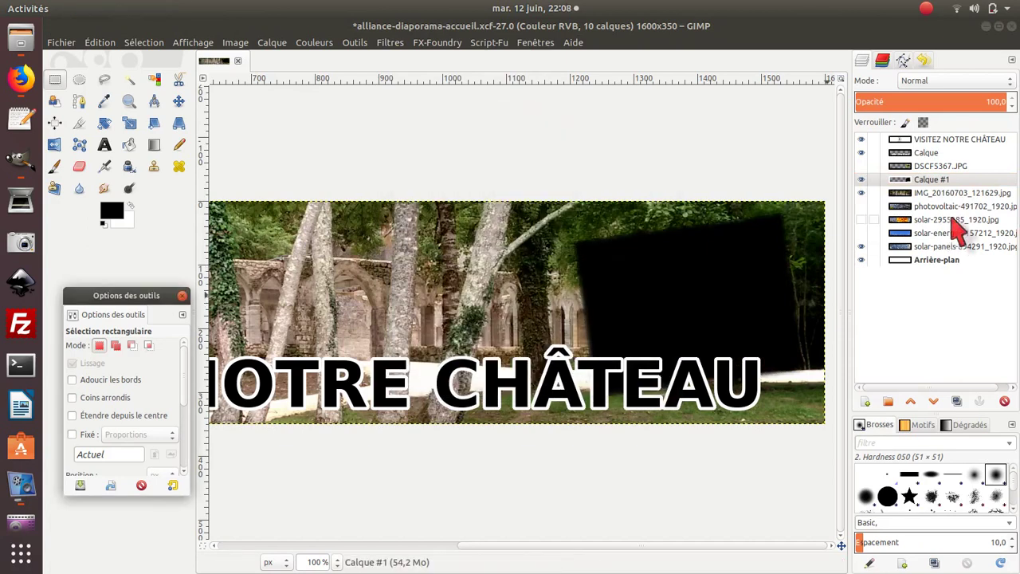
left_click(861, 166)
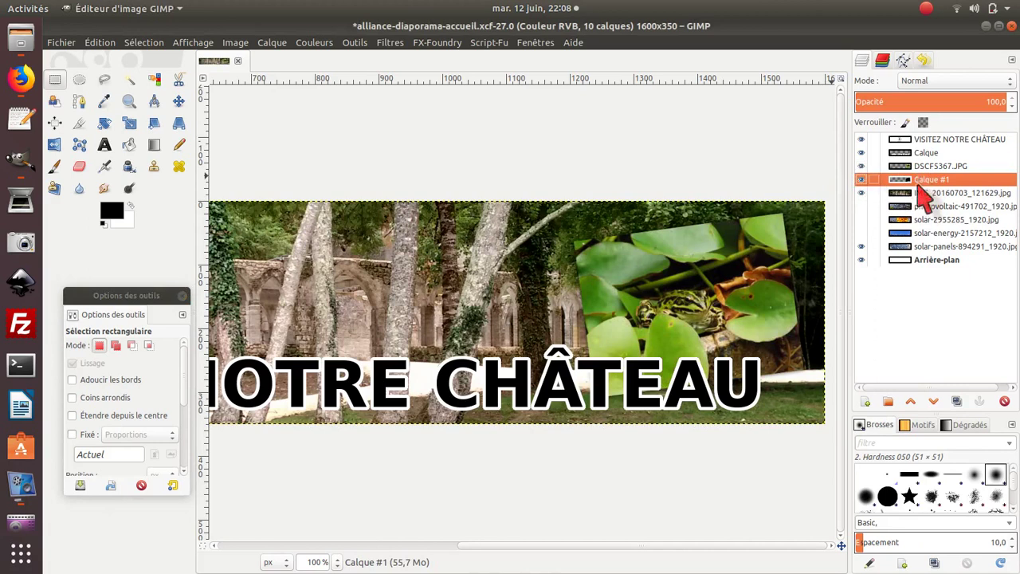
Move the Calque #1 shadow slightly down and to the right of the photo and lower its opacity to 50.8
left_click(179, 101)
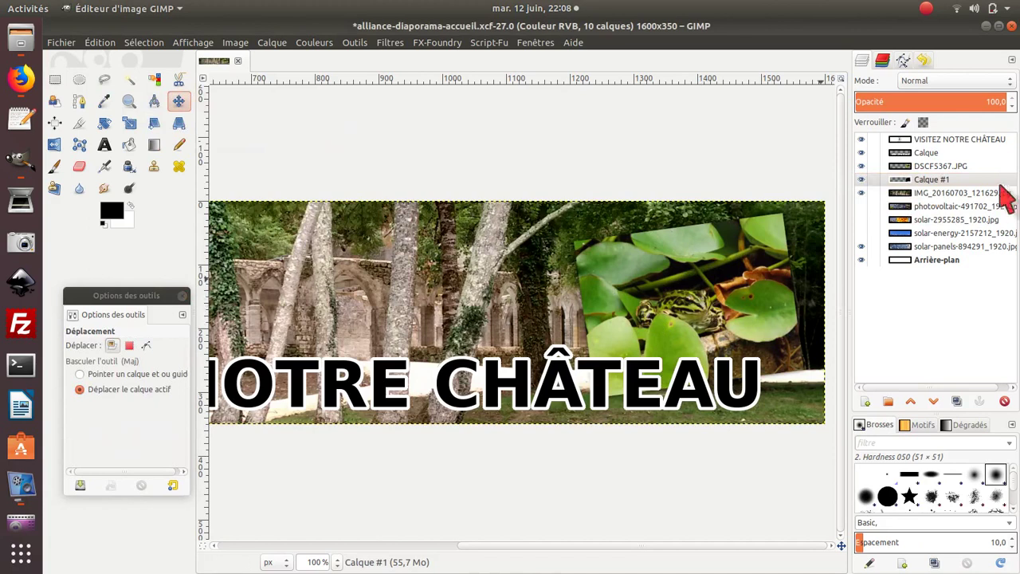
left_click(930, 182)
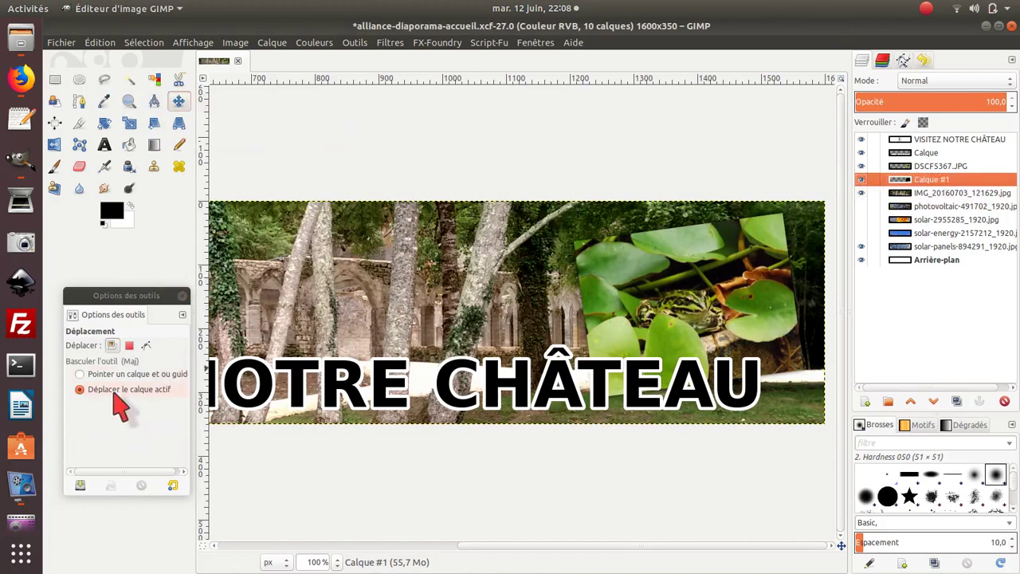
left_click_drag(723, 315, 733, 323)
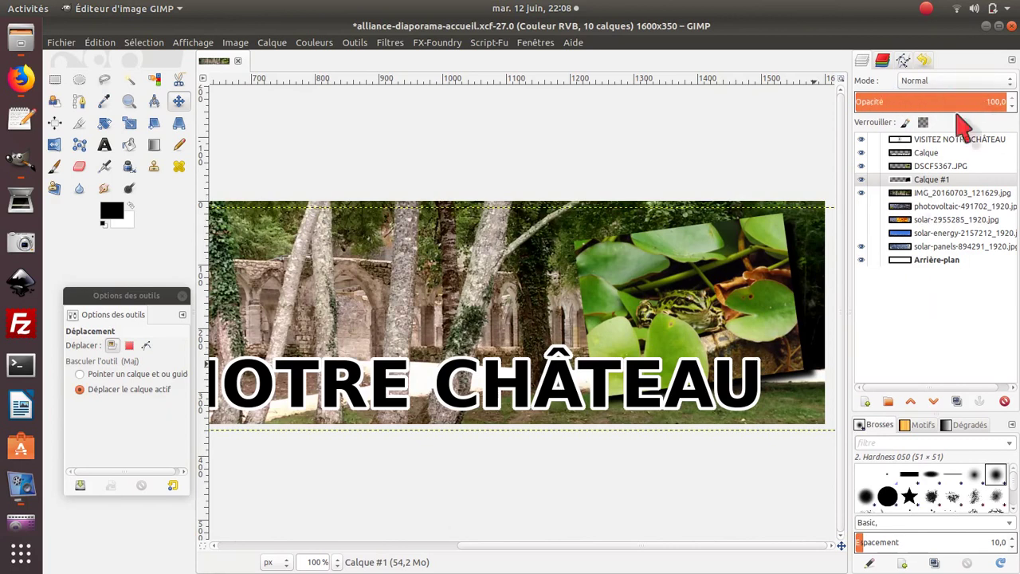
left_click_drag(956, 104, 918, 106)
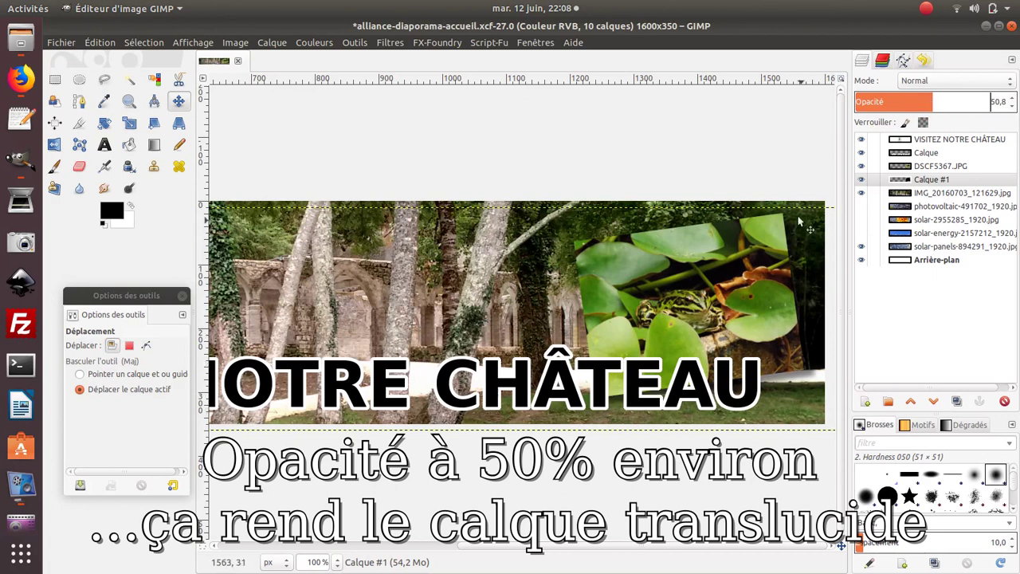
Create a selection from the DSCF5367.JPG layer's outline and add a new empty layer directly above Calque #1
left_click(929, 166)
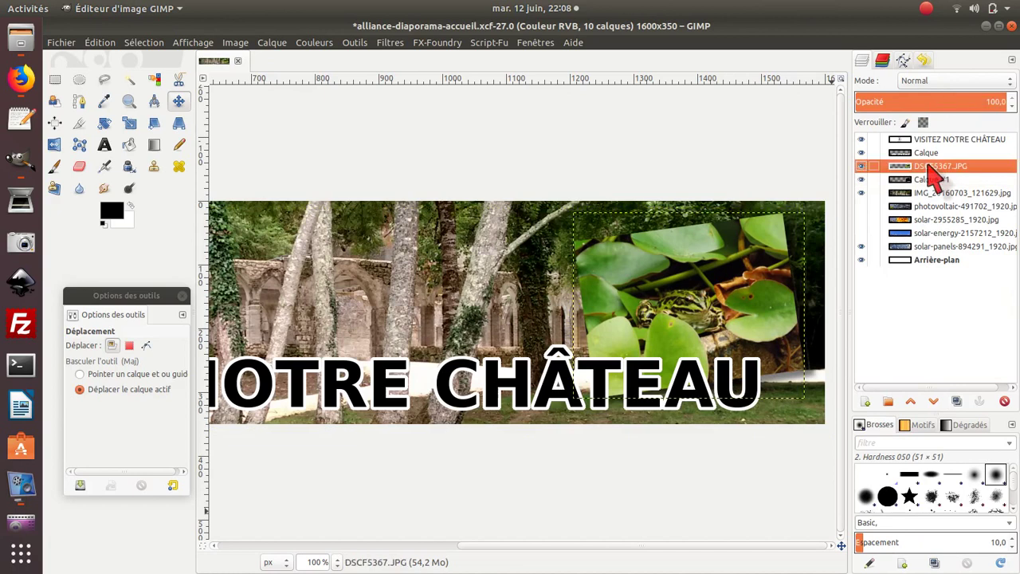
right_click(929, 167)
left_click(811, 491)
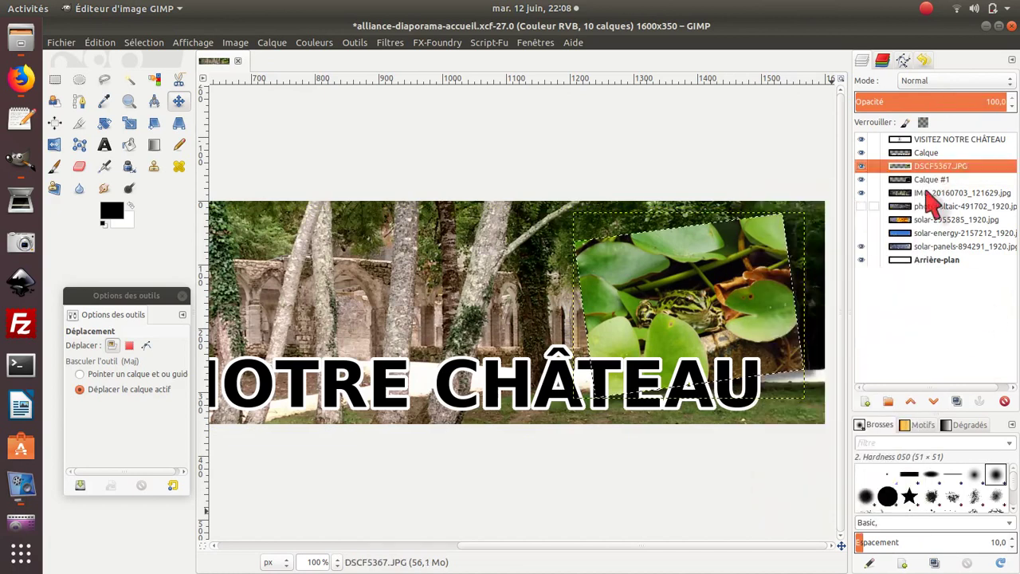
left_click(929, 181)
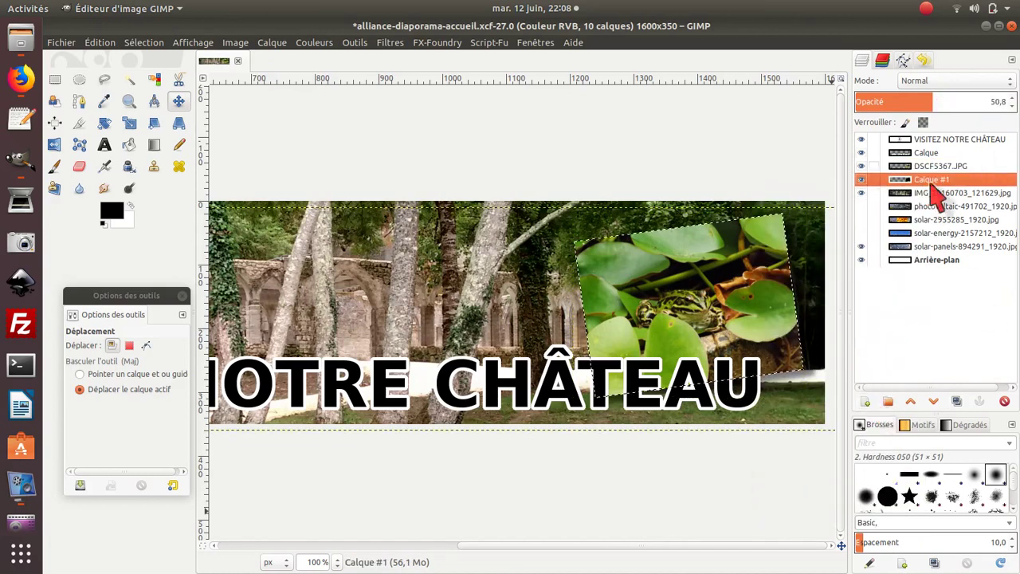
left_click(867, 401)
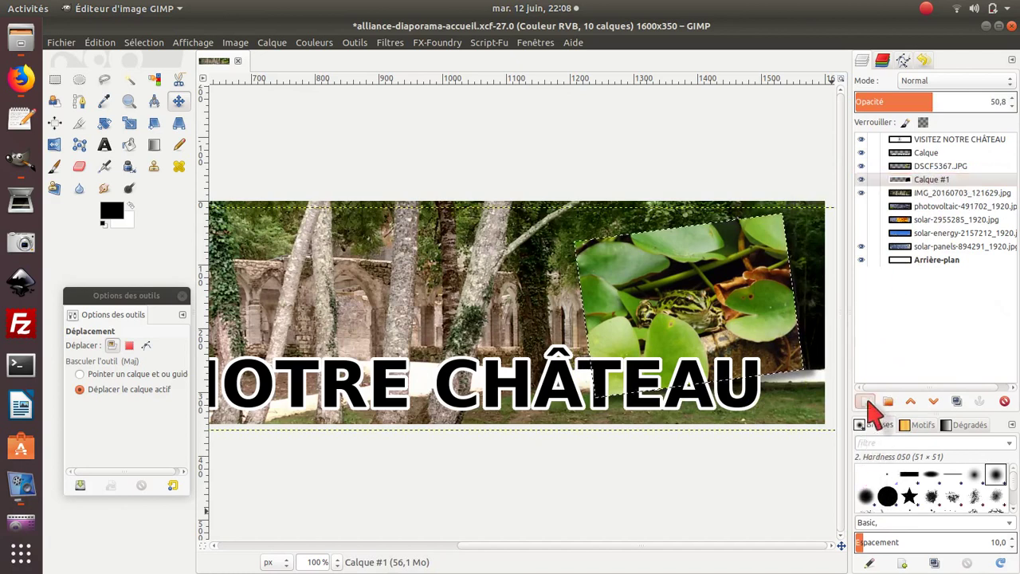
left_click(938, 514)
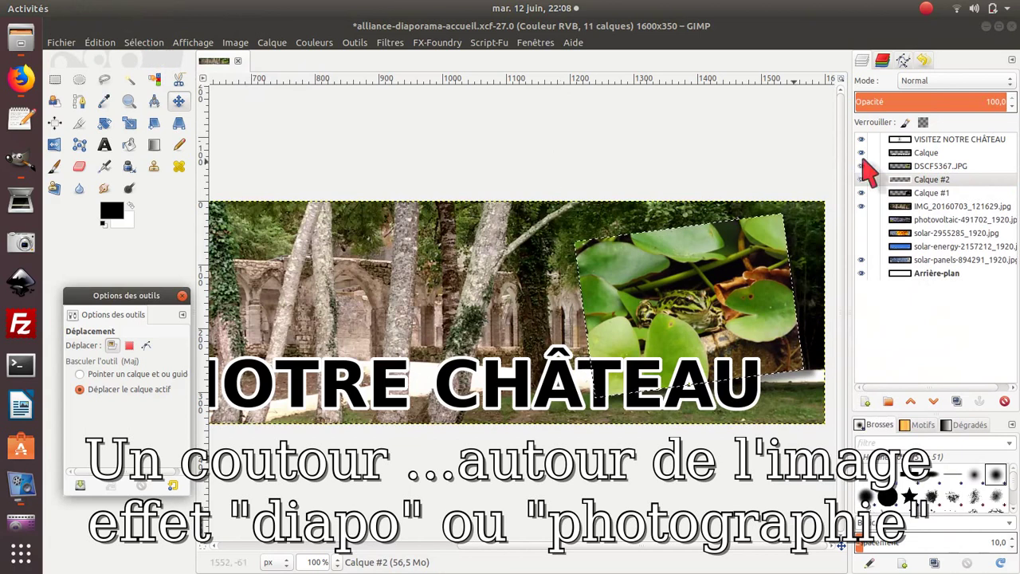
Try growing the photo-shaped selection by 3 px with the DSCF5367.JPG layer active
left_click(942, 166)
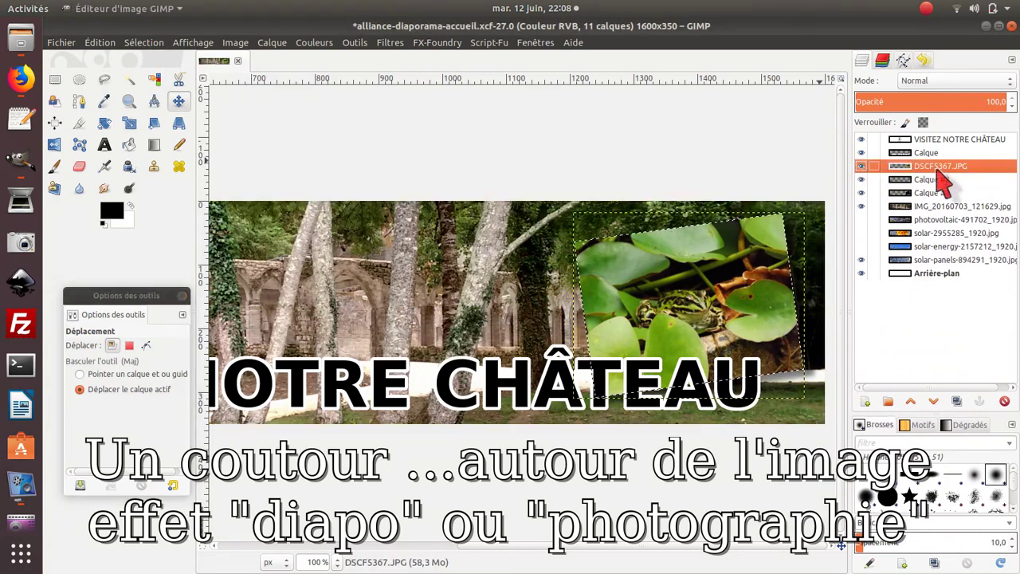
left_click(144, 42)
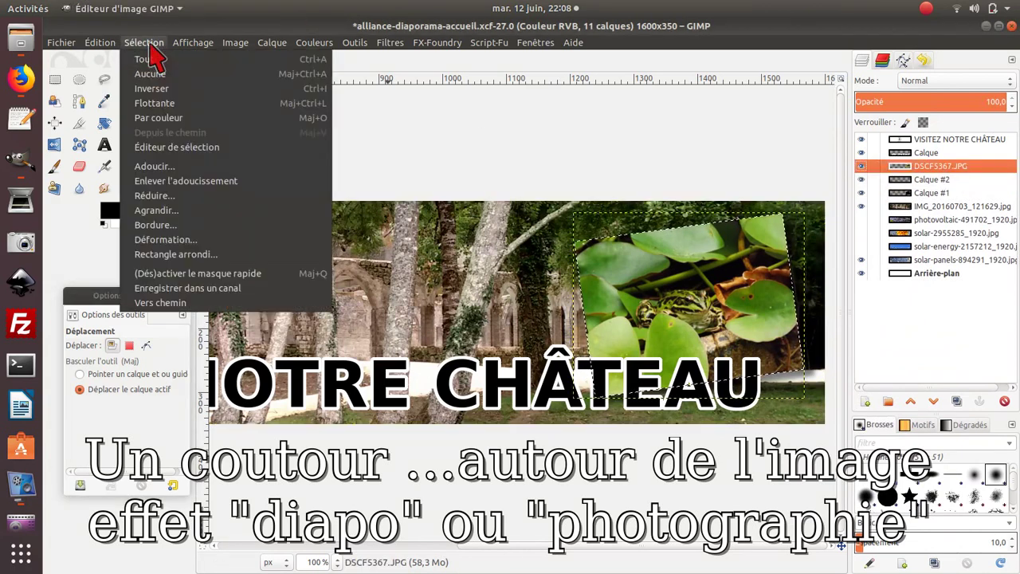
left_click(172, 211)
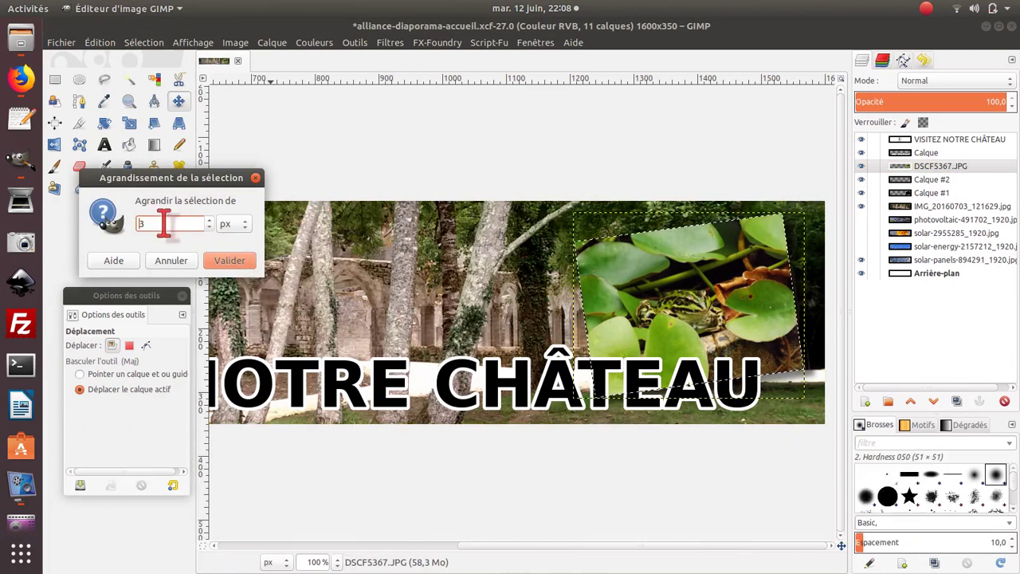
left_click(229, 260)
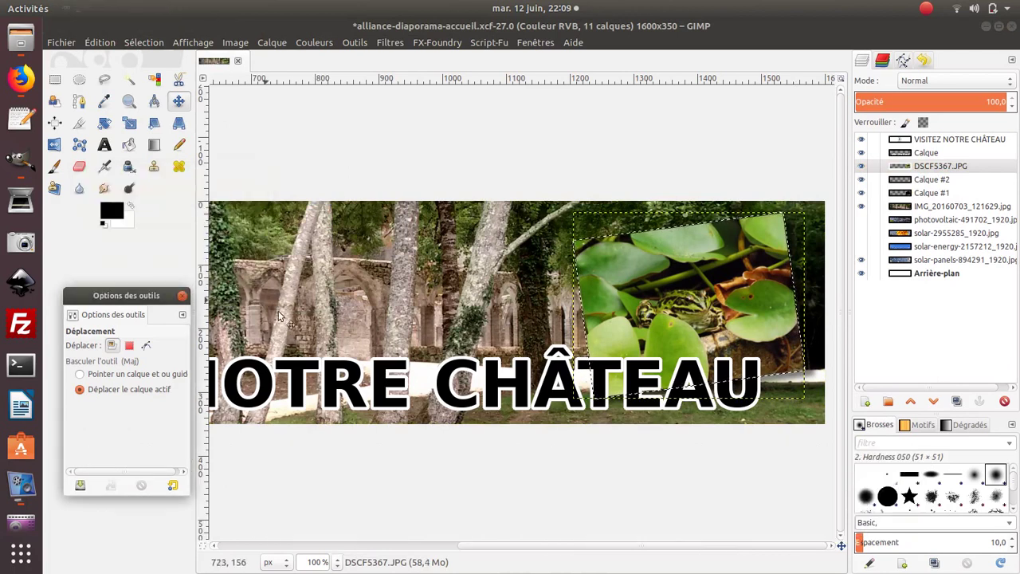
left_click(142, 44)
left_click(104, 61)
Grow the photo-shaped selection by 3 px
left_click(142, 45)
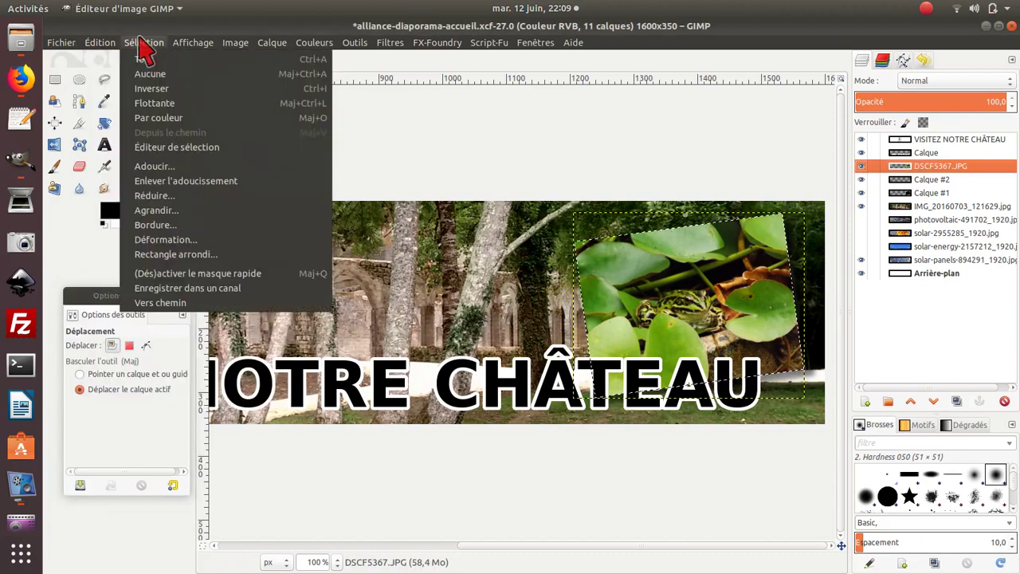
left_click(182, 210)
left_click(227, 255)
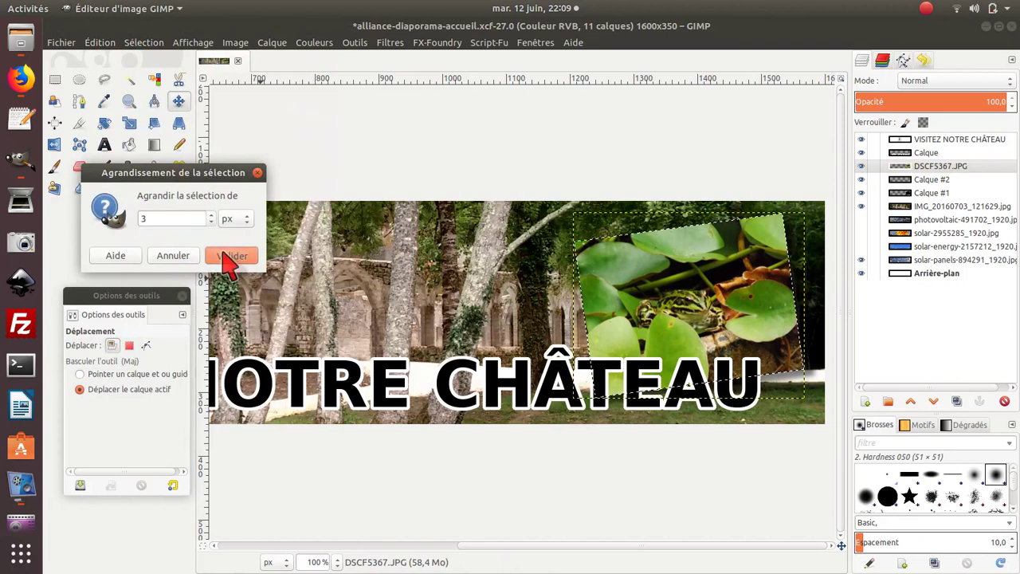
Try filling the enlarged selection on the DSCF5367.JPG layer with the white background colour
left_click(940, 166)
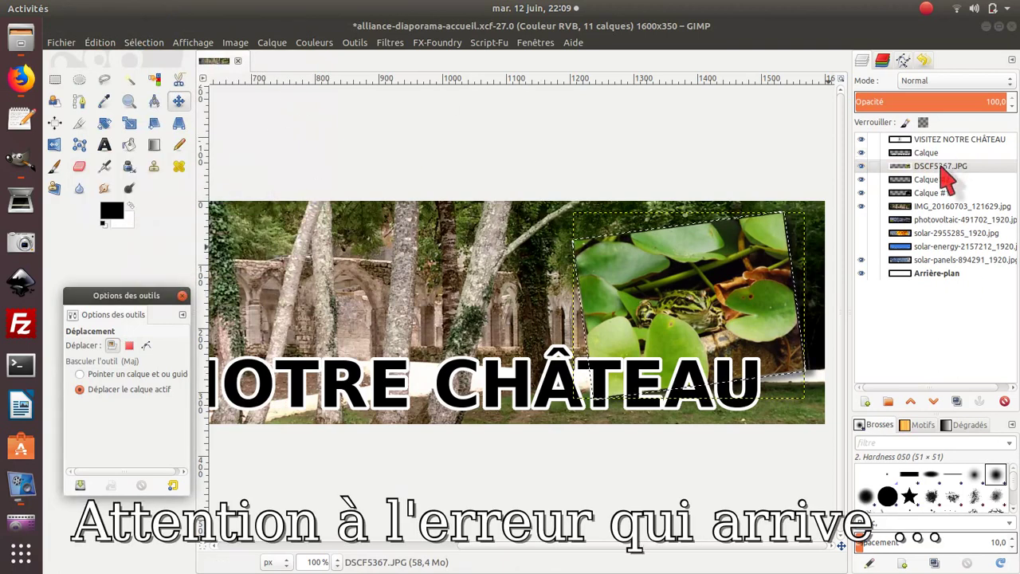
left_click(102, 45)
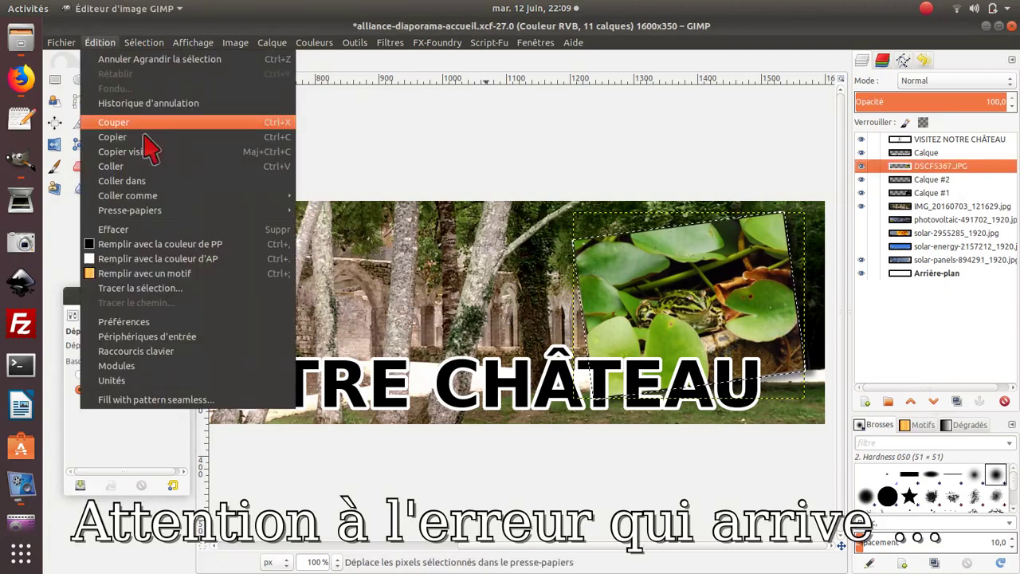
left_click(209, 200)
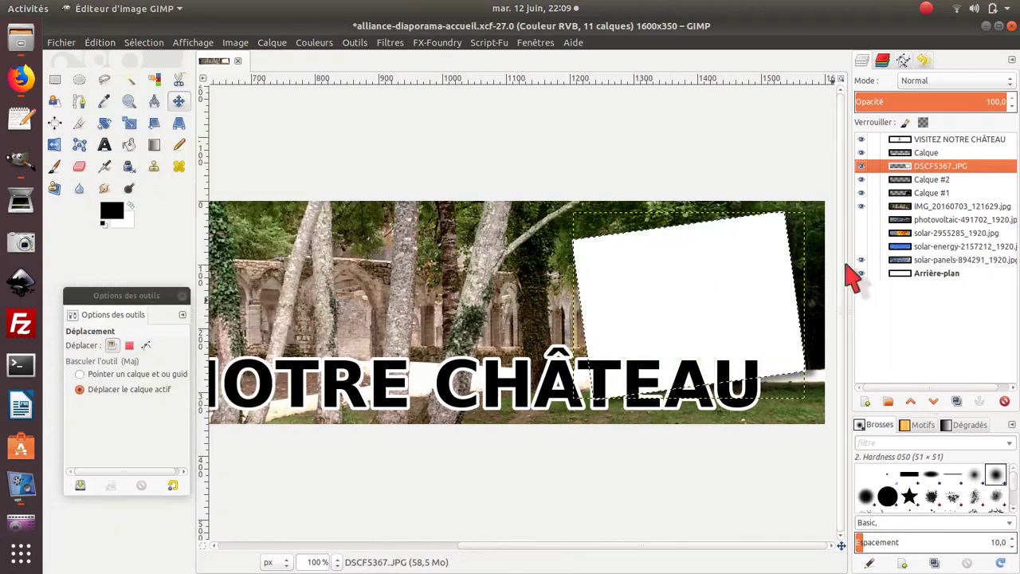
left_click(820, 271)
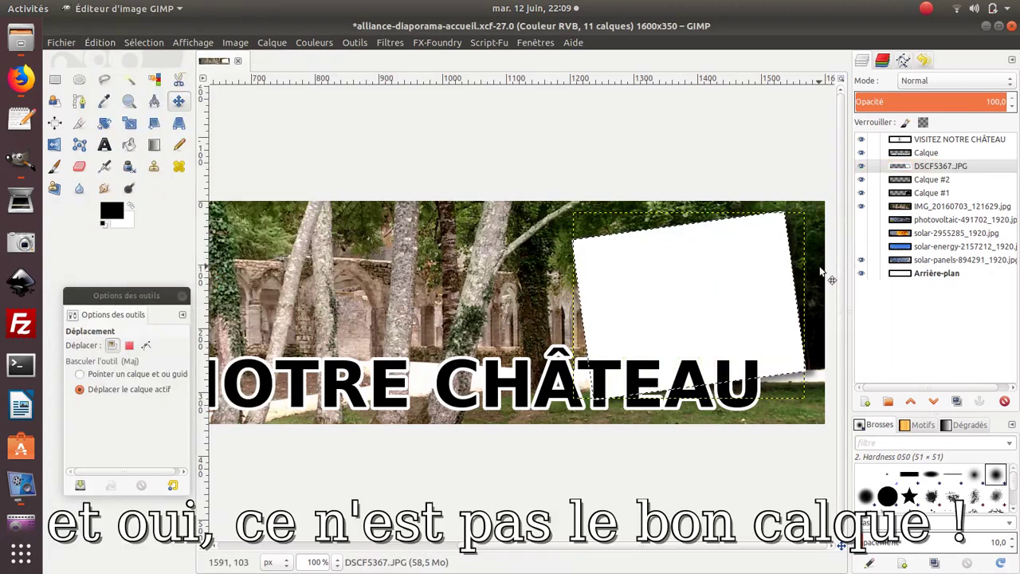
Fill the enlarged selection on Calque #2 with the white background colour and clear the selection
left_click(950, 179)
left_click(104, 42)
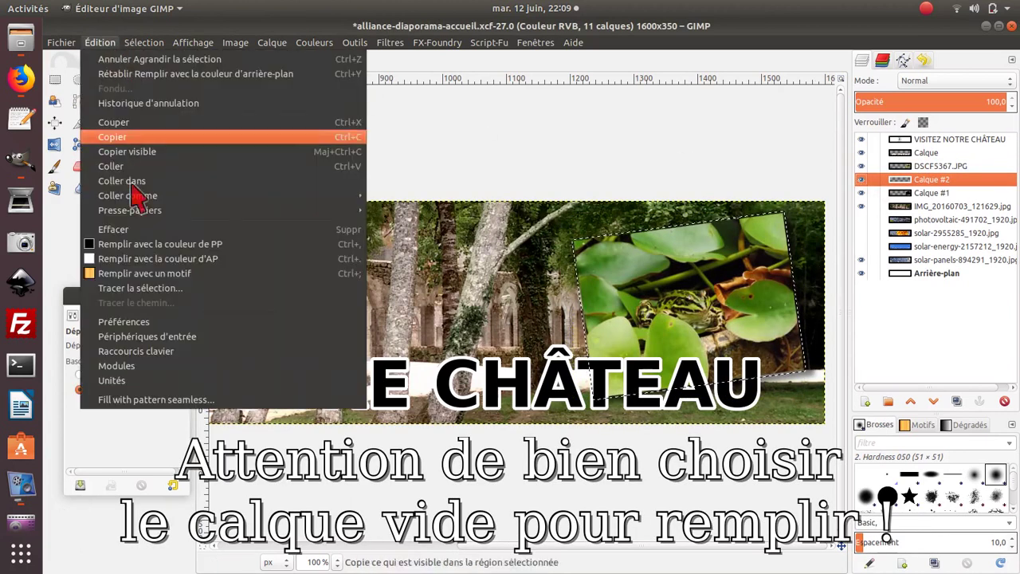
left_click(160, 259)
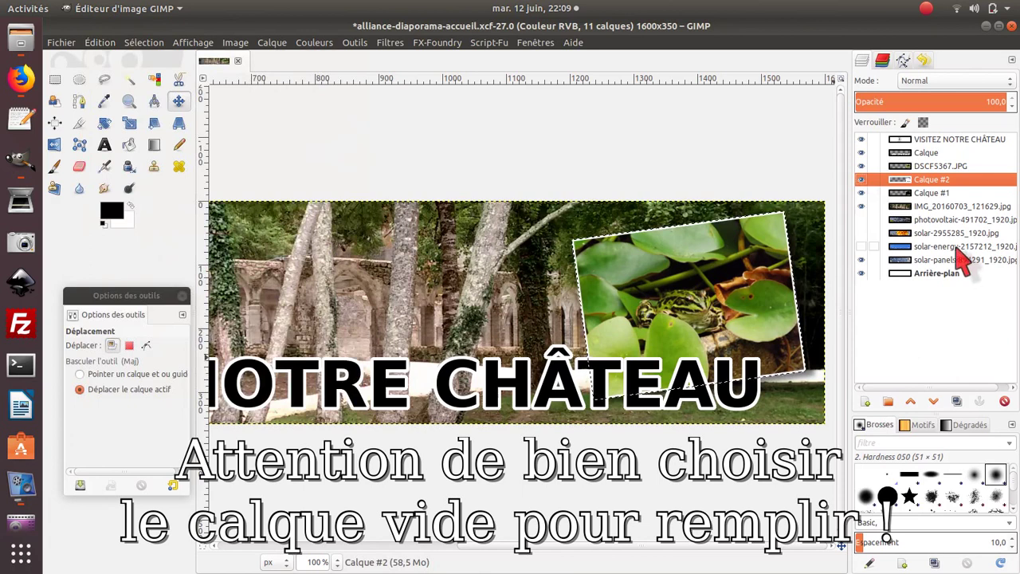
left_click(54, 79)
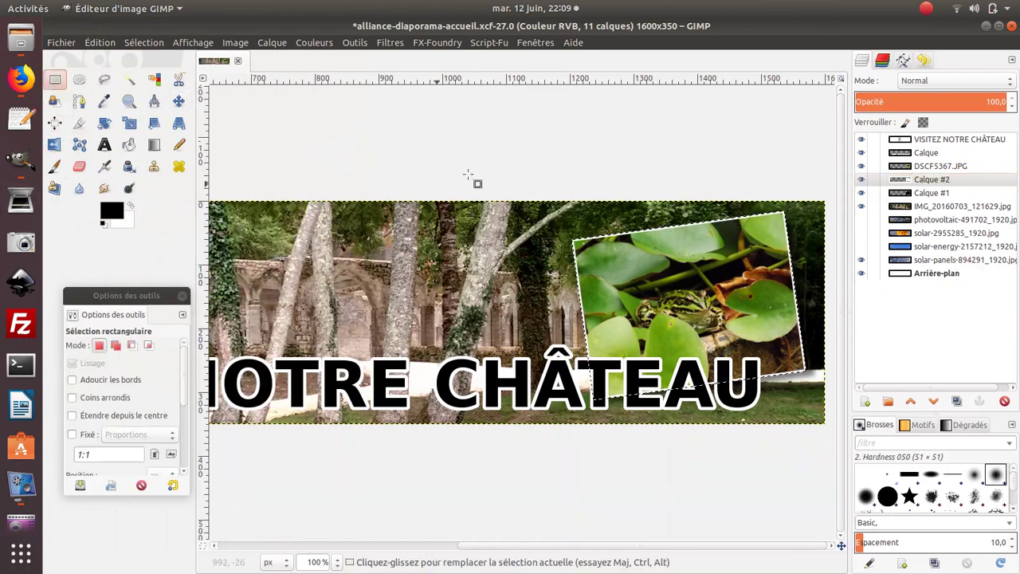
left_click(661, 430)
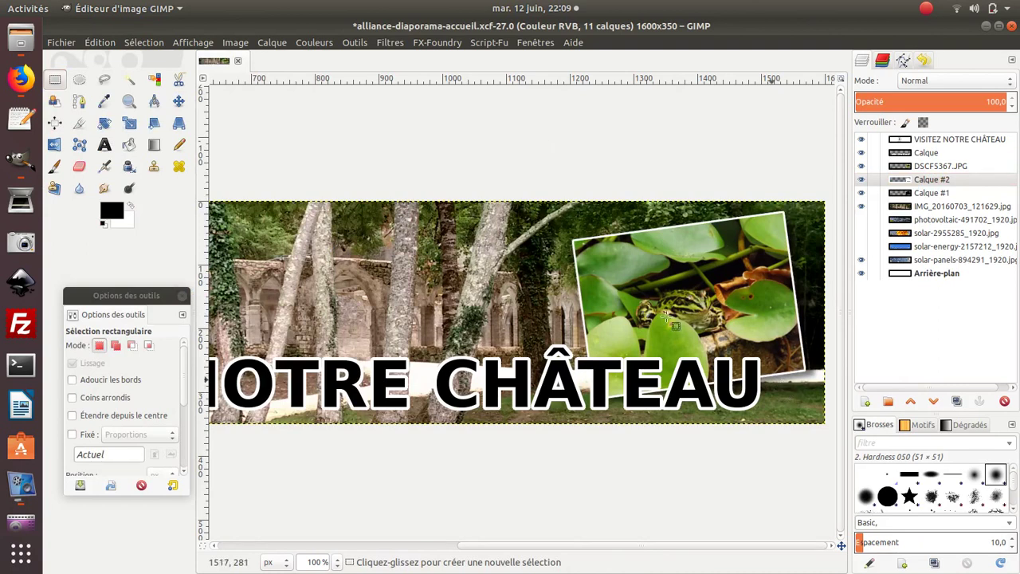
Set up a save-for-web JPEG export of the banner with quality 60 and the Progressif and Strip EXIF options enabled
scroll(482, 253, "down", 1, "ctrl")
scroll(482, 255, "down", 1, "ctrl")
scroll(509, 325, "up", 1, "ctrl")
scroll(509, 325, "down", 1, "ctrl")
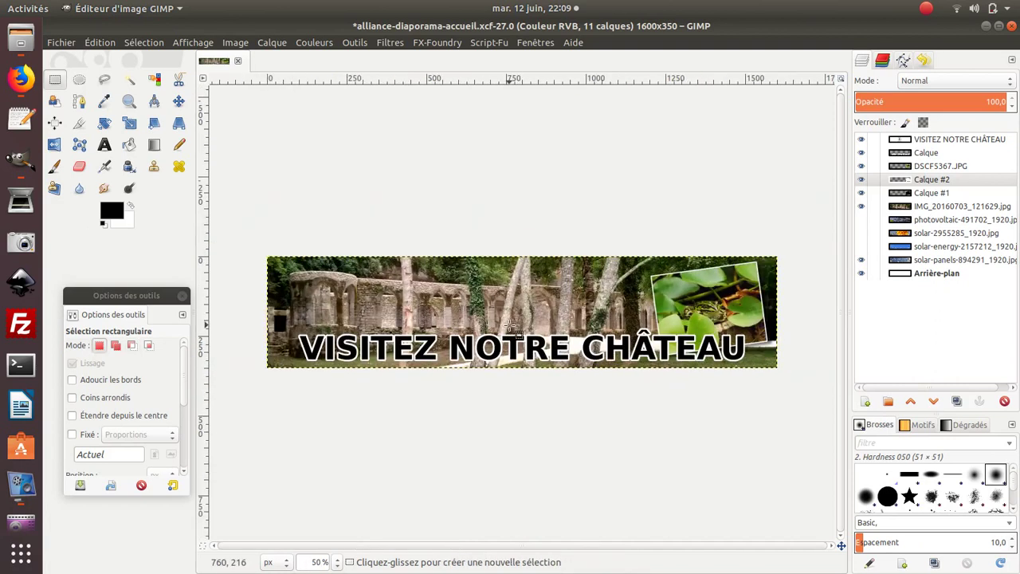
left_click(62, 43)
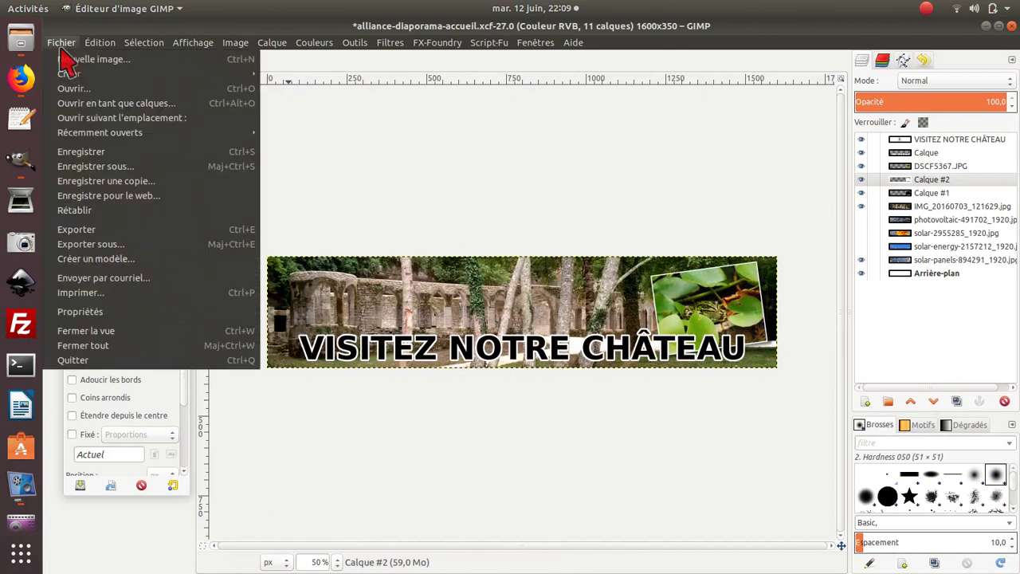
left_click(130, 195)
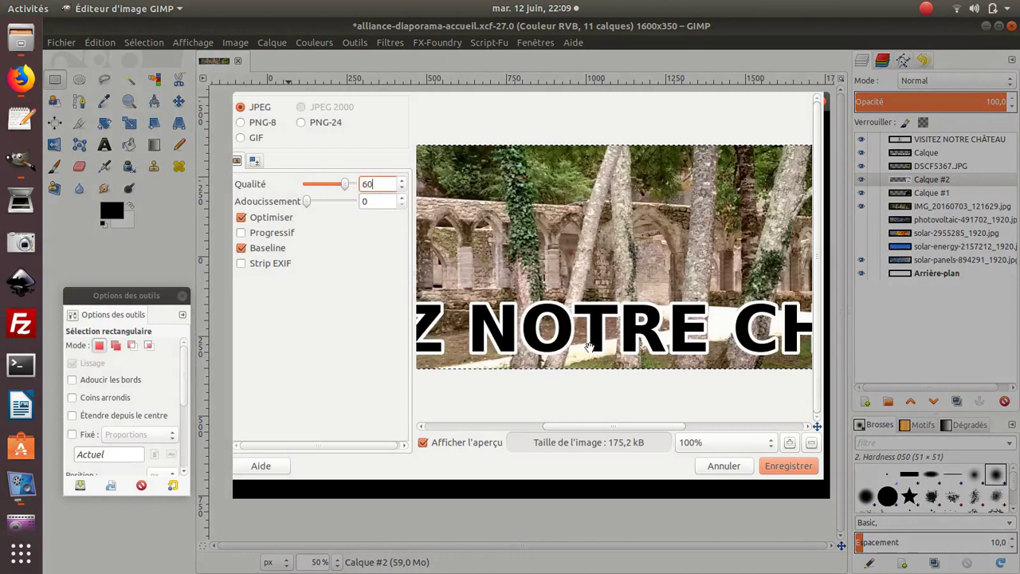
left_click(275, 232)
left_click(279, 264)
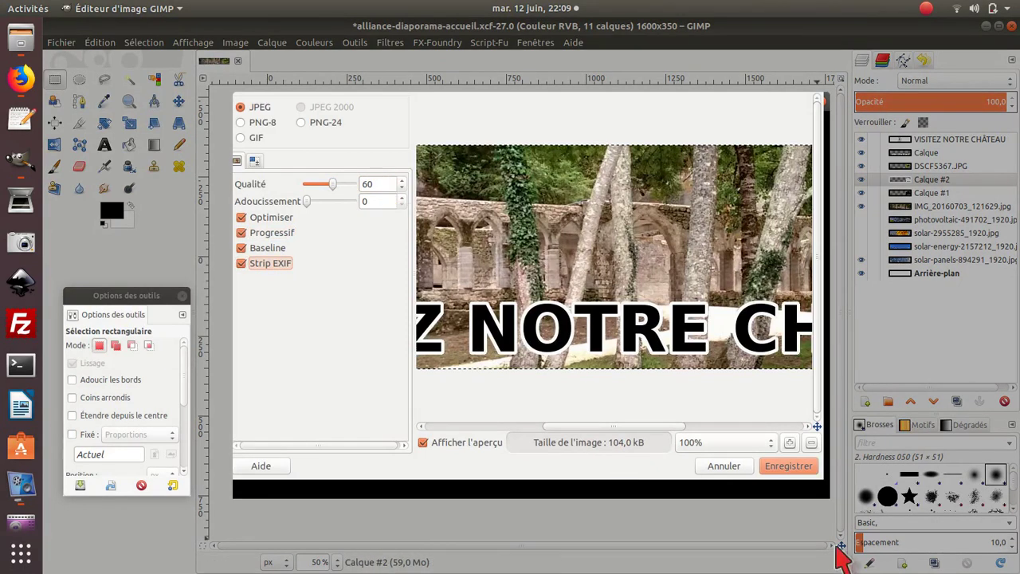
Save the exported banner in the web folder as test-denis03.jpg
left_click(788, 467)
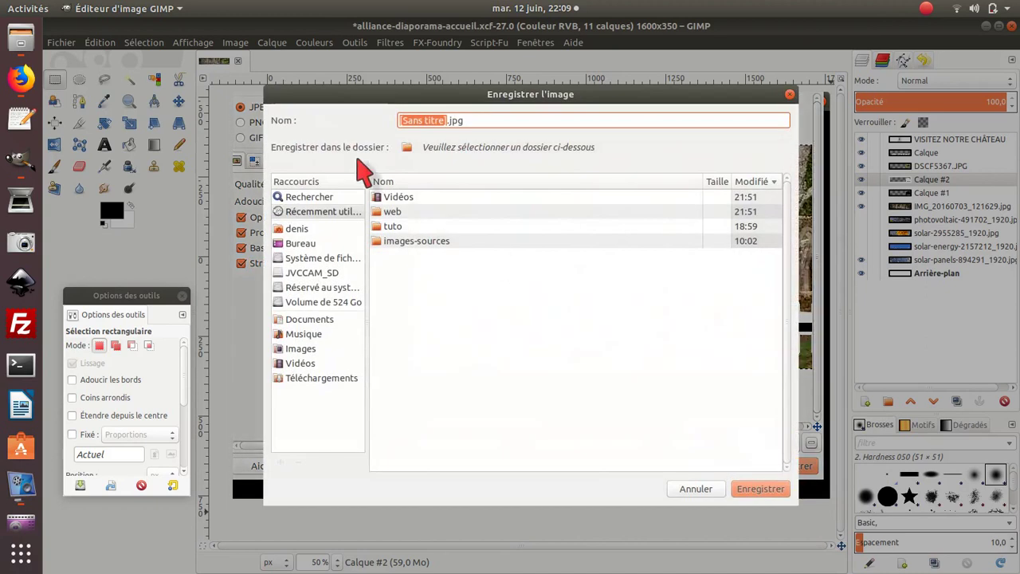
double_click(390, 212)
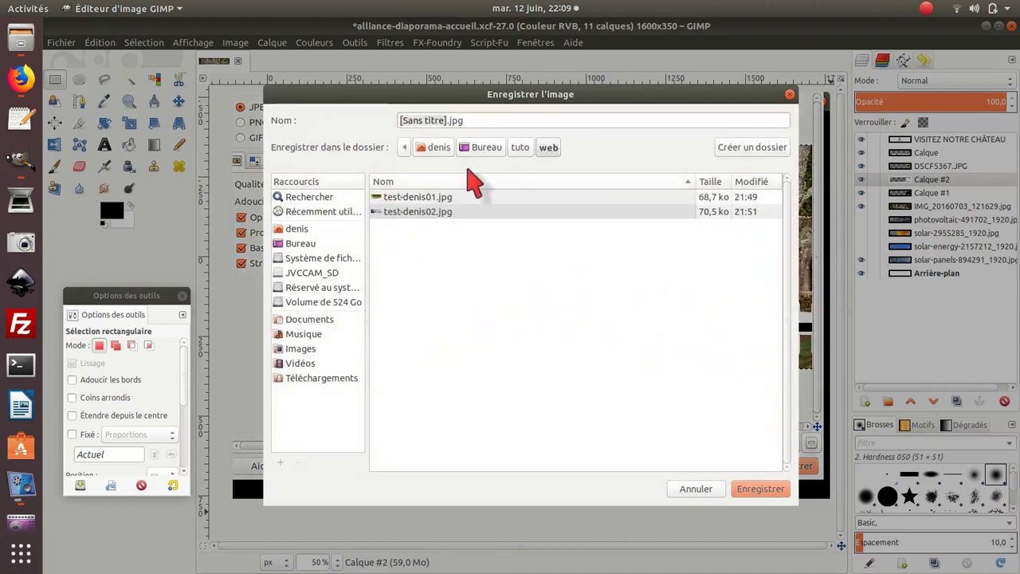
left_click(430, 213)
left_click(455, 119)
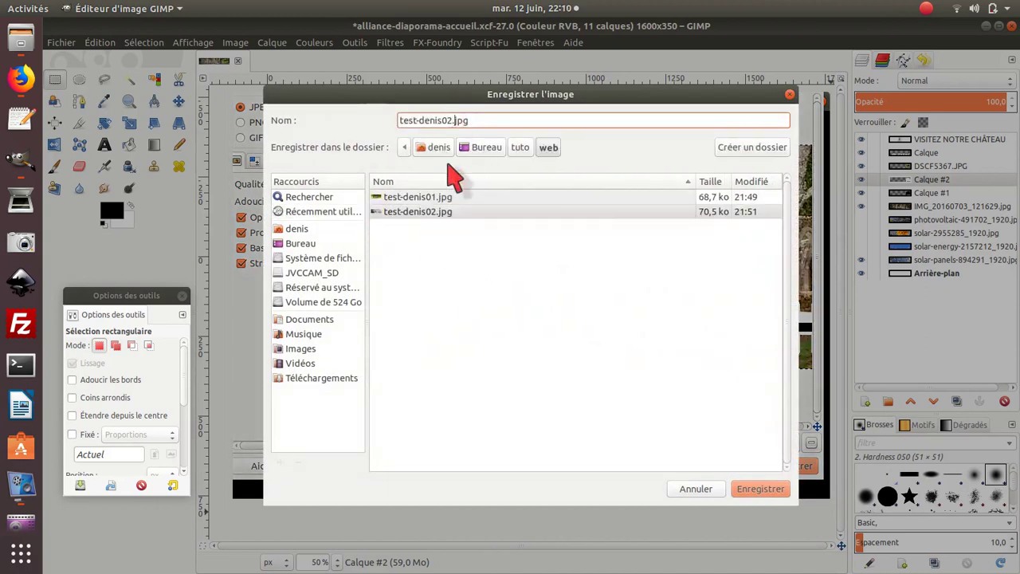
key("BackSpace")
type("3")
left_click(763, 488)
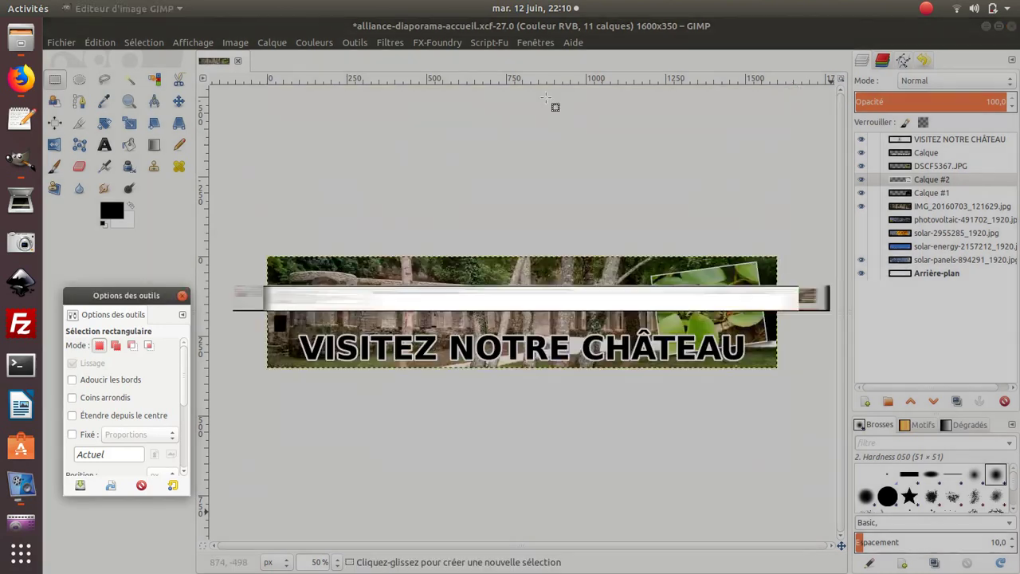
Switch to the file manager and open test-denis03.jpg from the tuto/web folder to check the exported banner
left_click(19, 42)
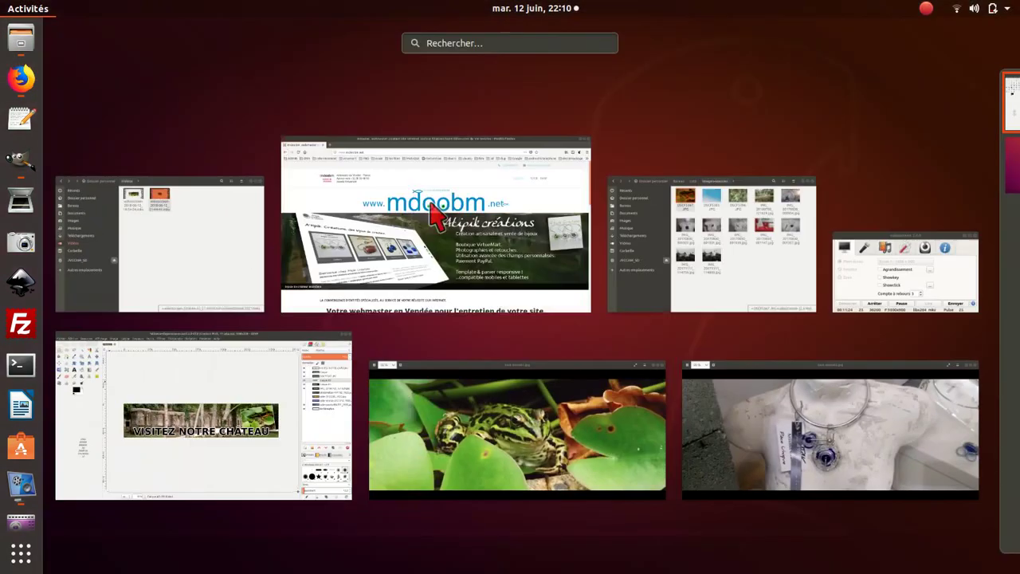
left_click(765, 294)
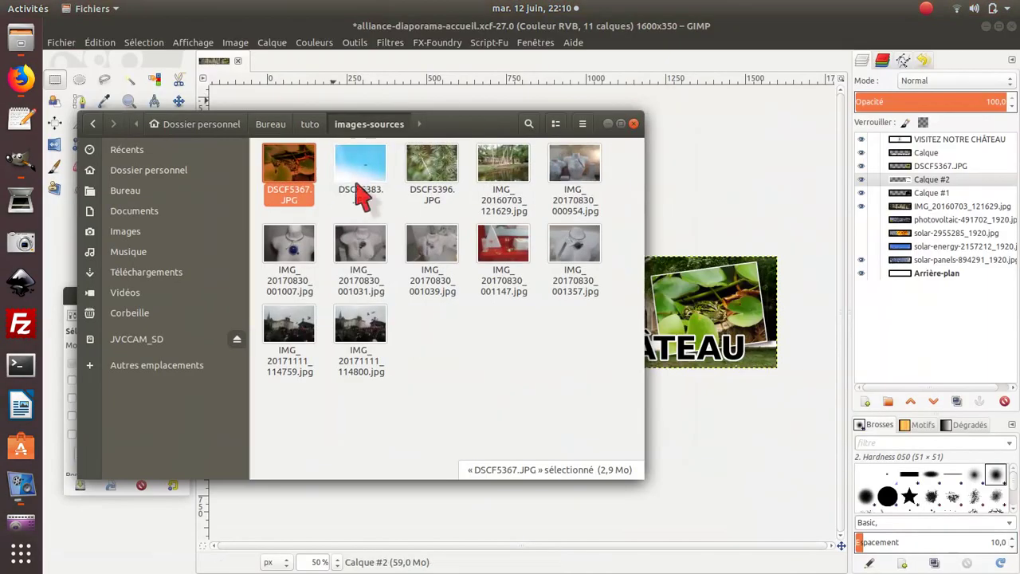
left_click(309, 124)
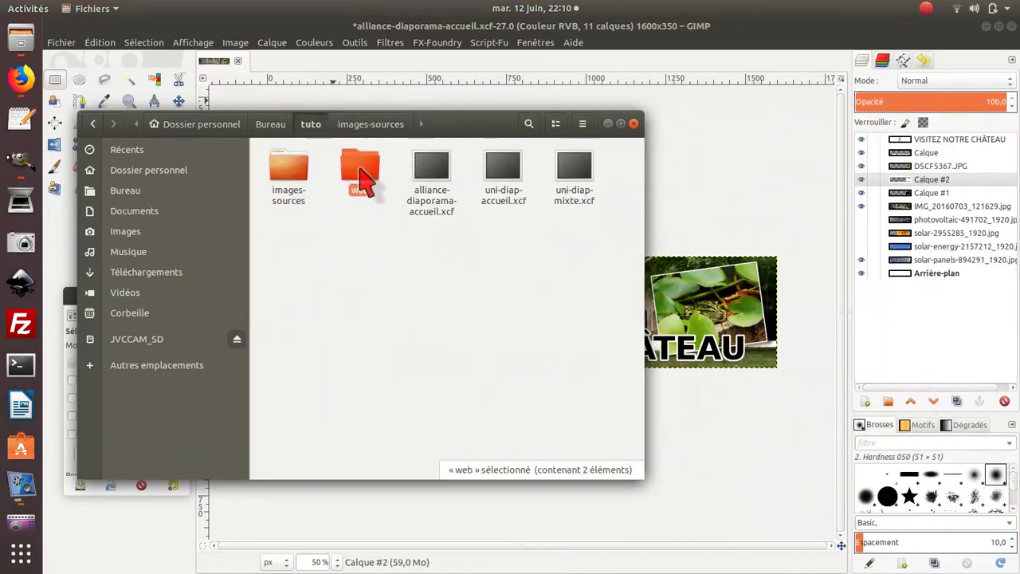
double_click(361, 177)
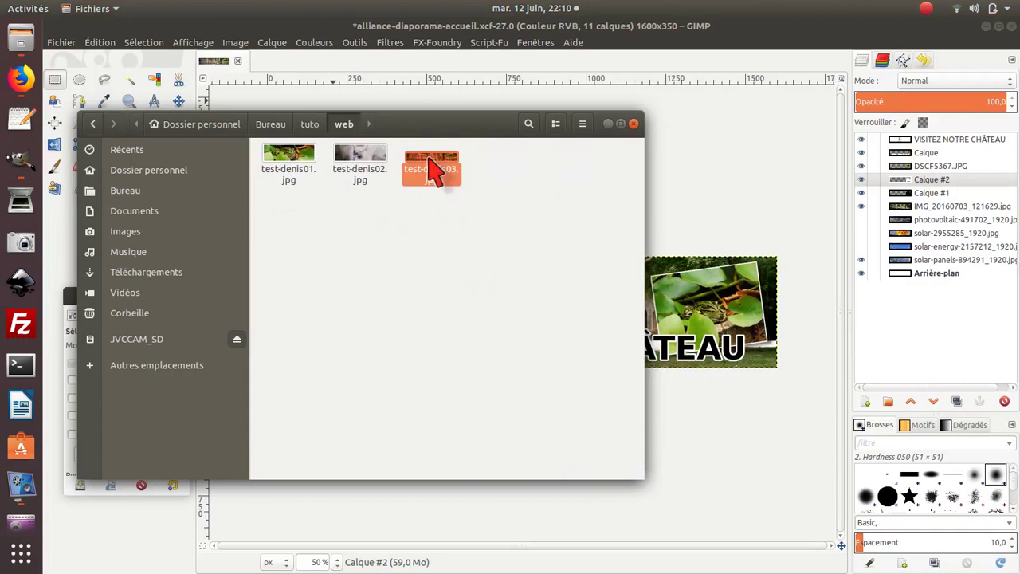
double_click(431, 169)
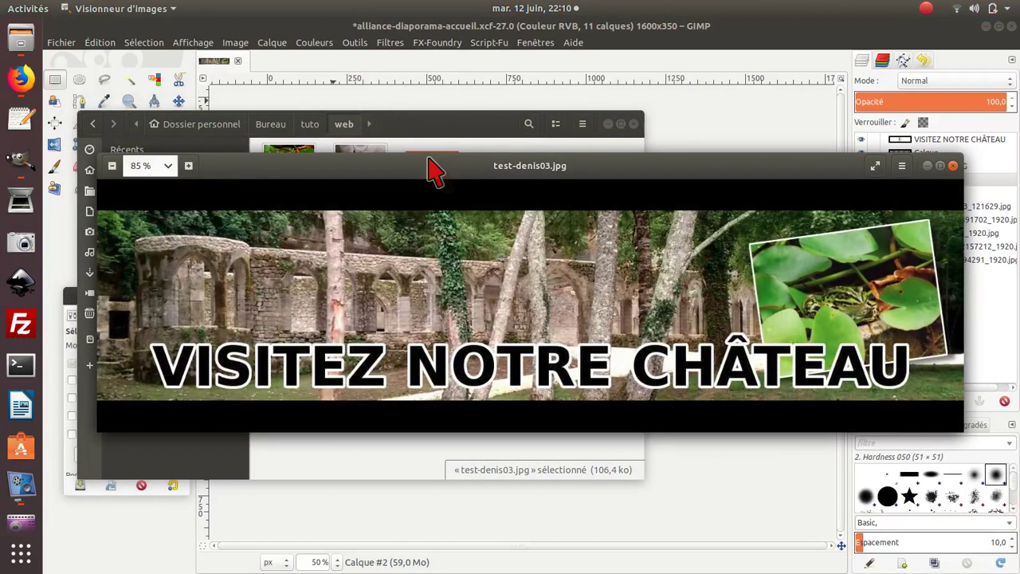
Return to GIMP and make the VISITEZ NOTRE CHÂTEAU text layer active
left_click(988, 233)
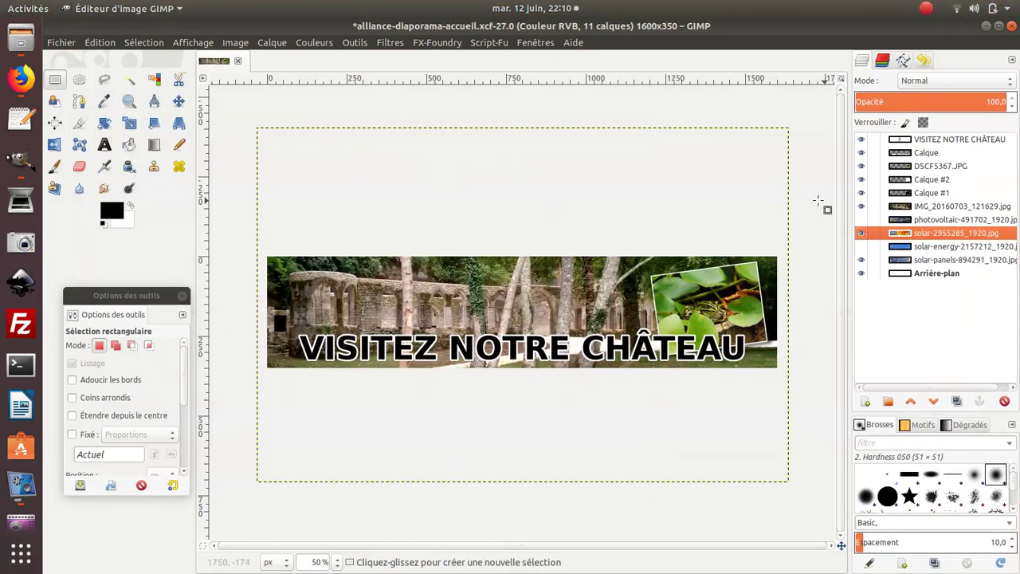
left_click(940, 142)
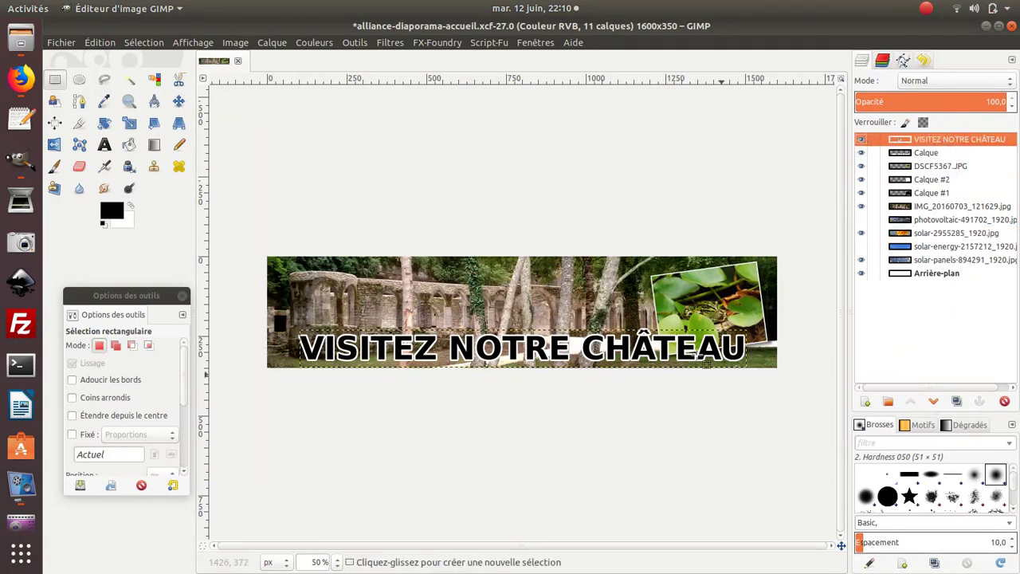